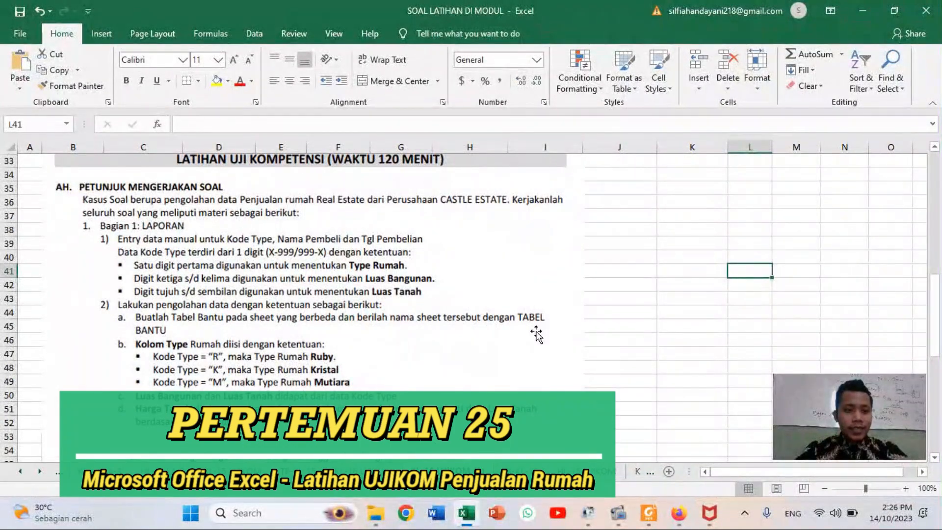
- Rename the KL-16 UJIKOM worksheet as LAPORAN
scroll(460, 311, "down", 1)
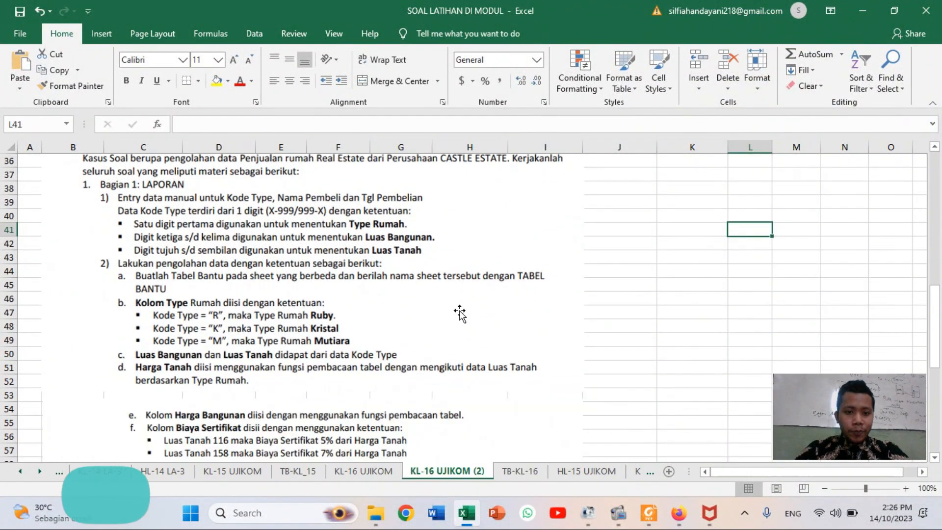
scroll(460, 313, "up", 3)
scroll(460, 314, "down", 2)
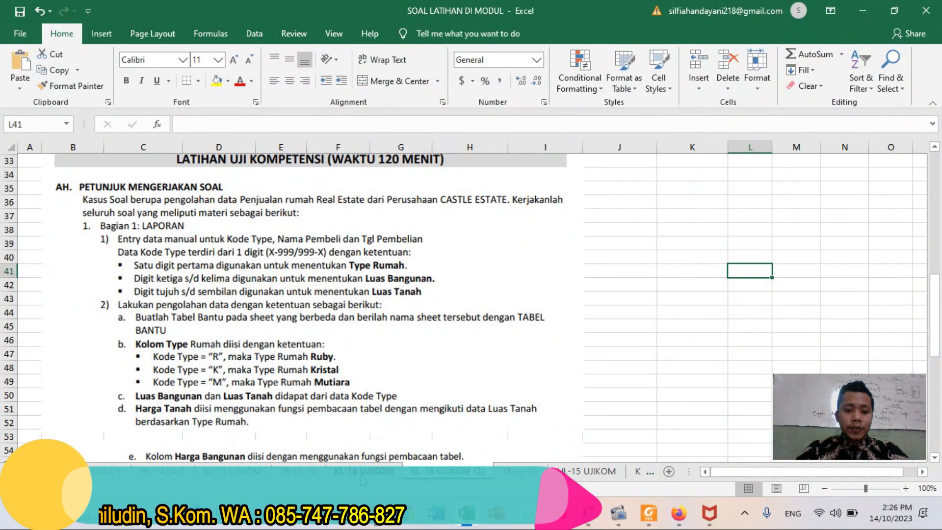
key("ctrl+Page_Up")
scroll(706, 309, "up", 1)
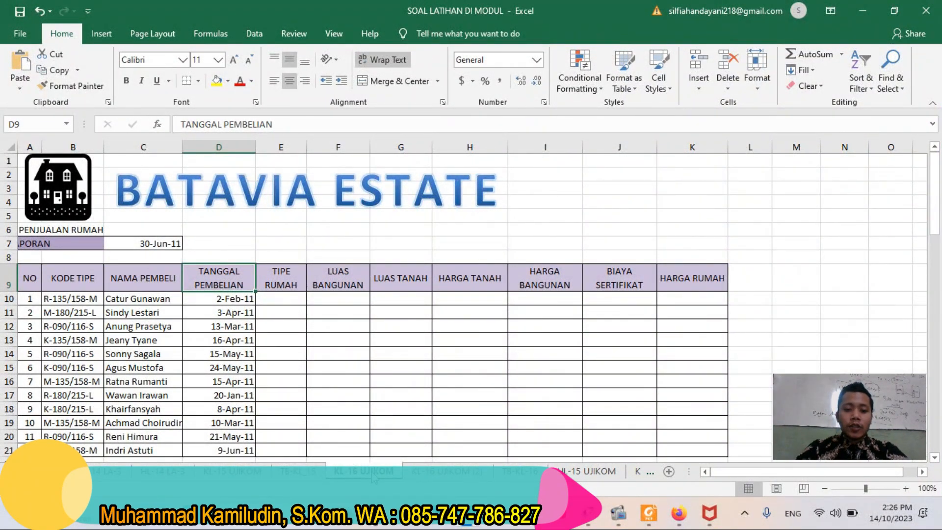
double_click(372, 472)
type("LAPORA")
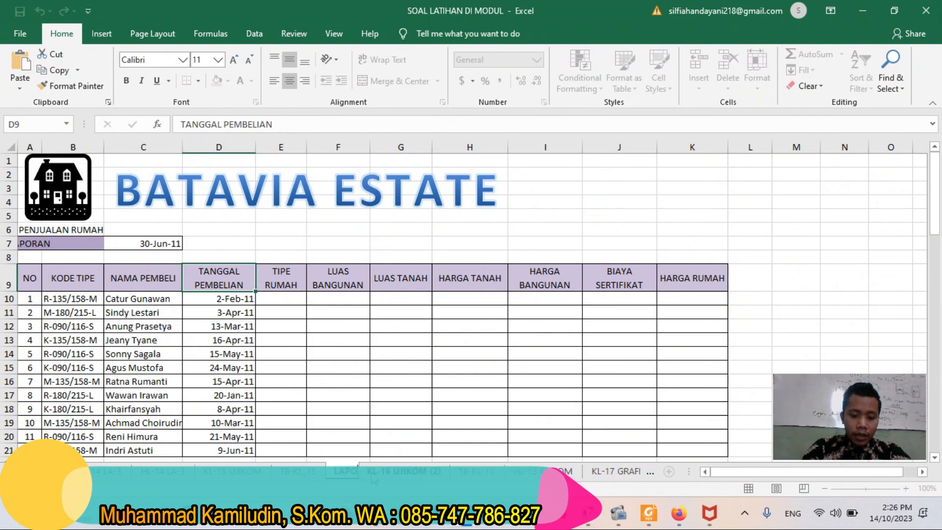
type("N")
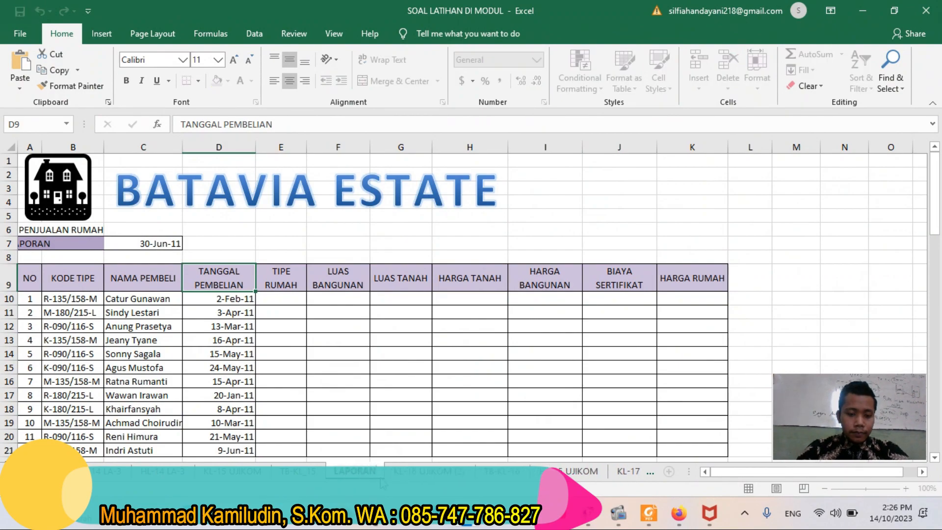
left_click(418, 474)
left_click(358, 473)
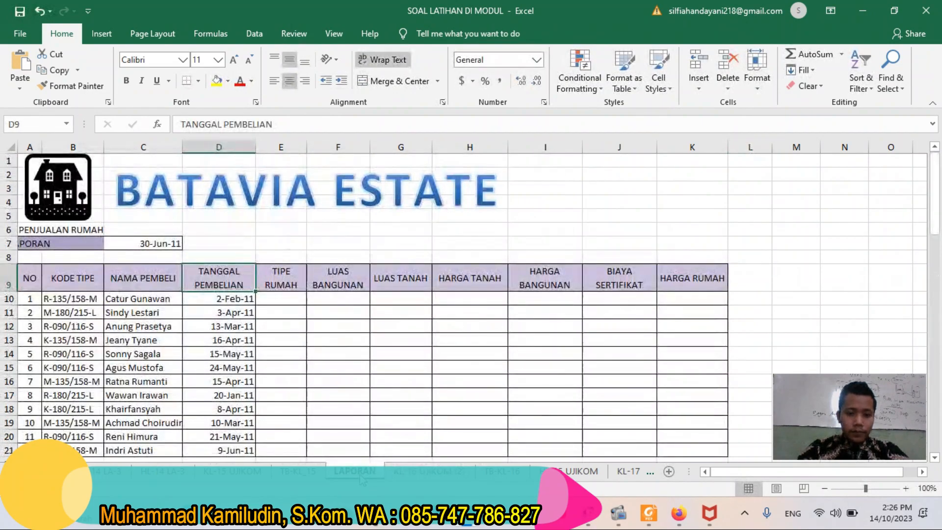
- Create a copy of the LAPORAN sheet and place it before the KL-16 UJIKOM (2) sheet
scroll(384, 391, "down", 1)
scroll(378, 403, "up", 1)
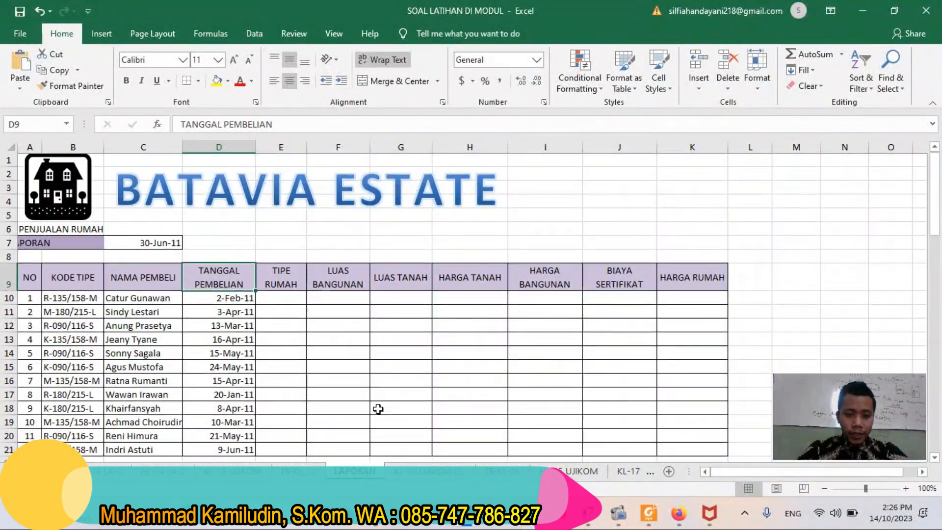
right_click(375, 474)
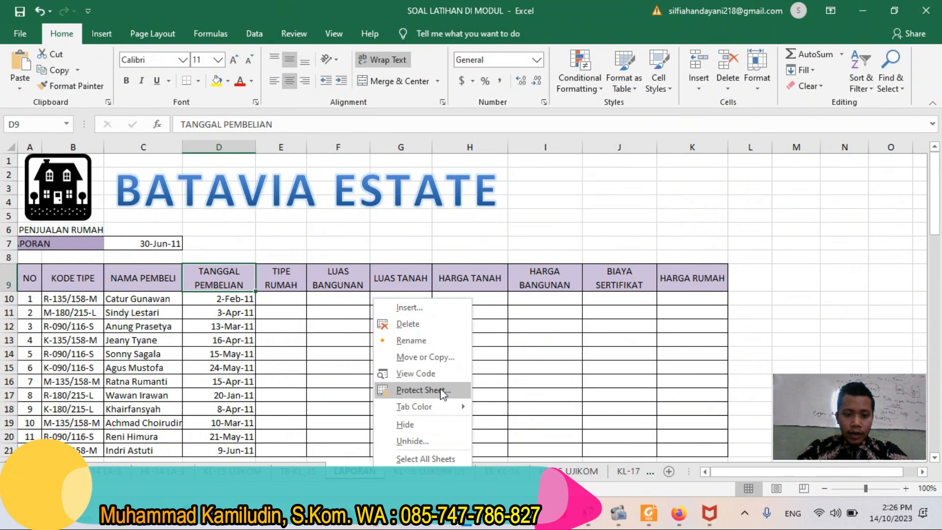
left_click(424, 357)
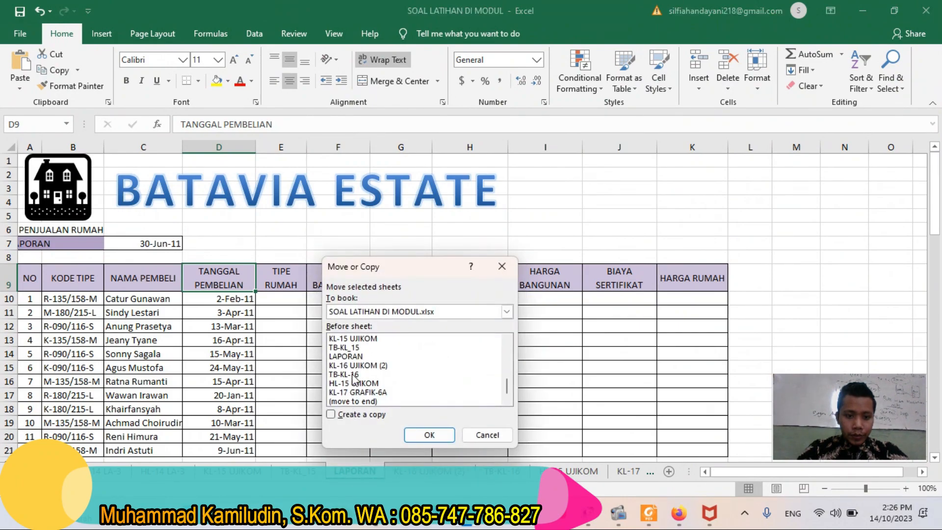
left_click(350, 366)
left_click(343, 414)
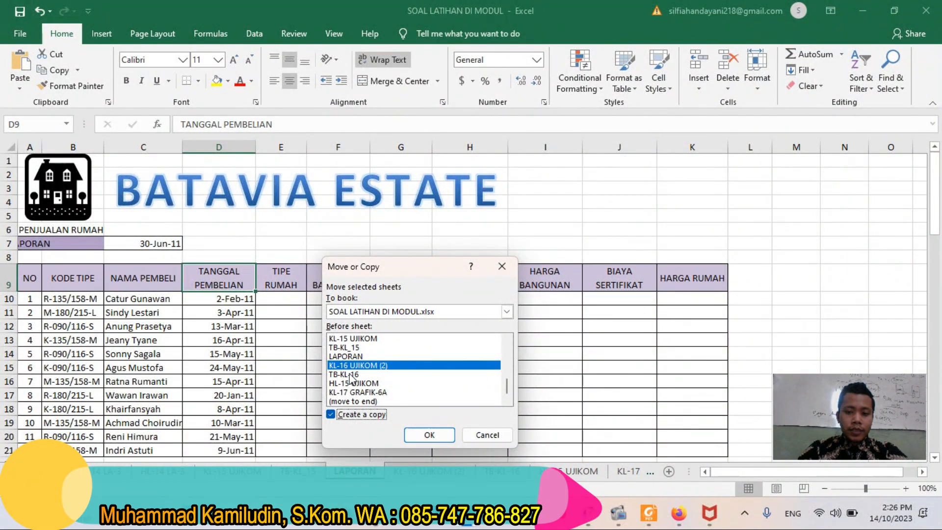
left_click(428, 435)
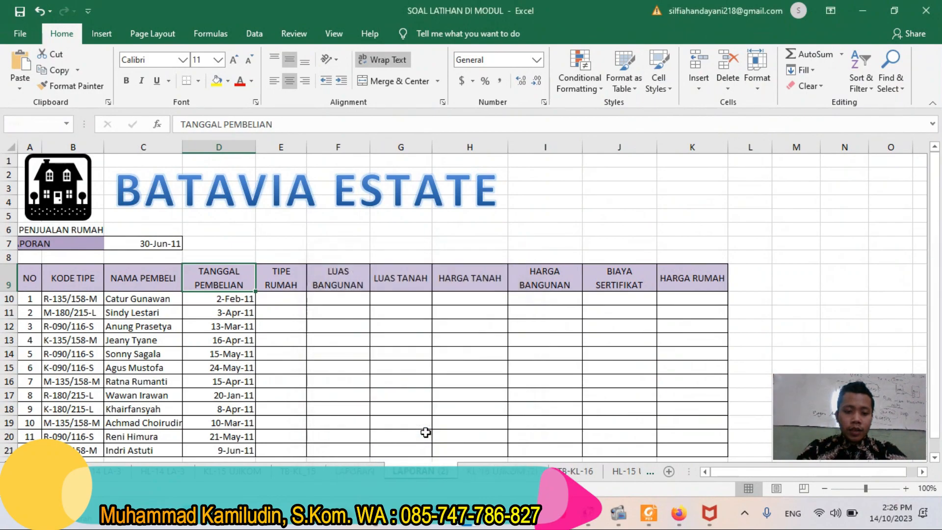
left_click(418, 476)
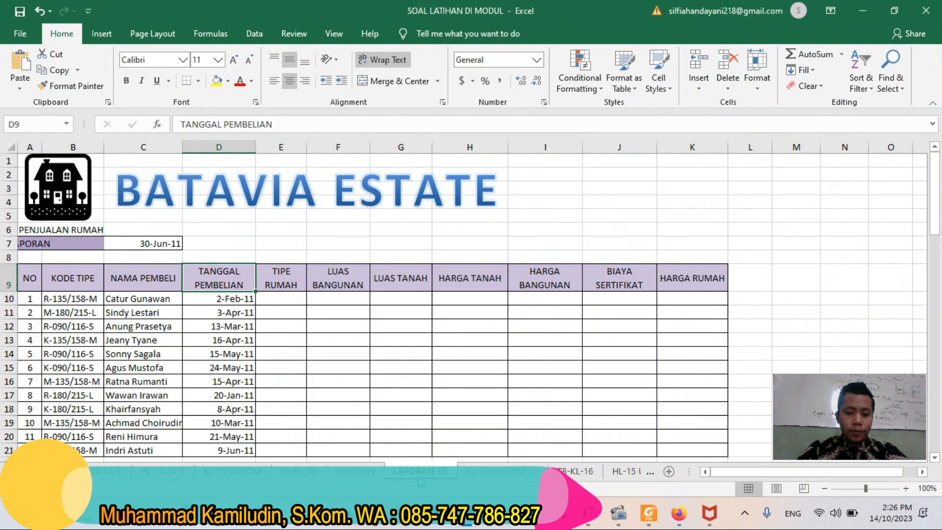
- Rename the original LAPORAN sheet as KERANGKA LAPORAN and return to the copied LAPORAN (2) sheet
scroll(276, 385, "down", 10)
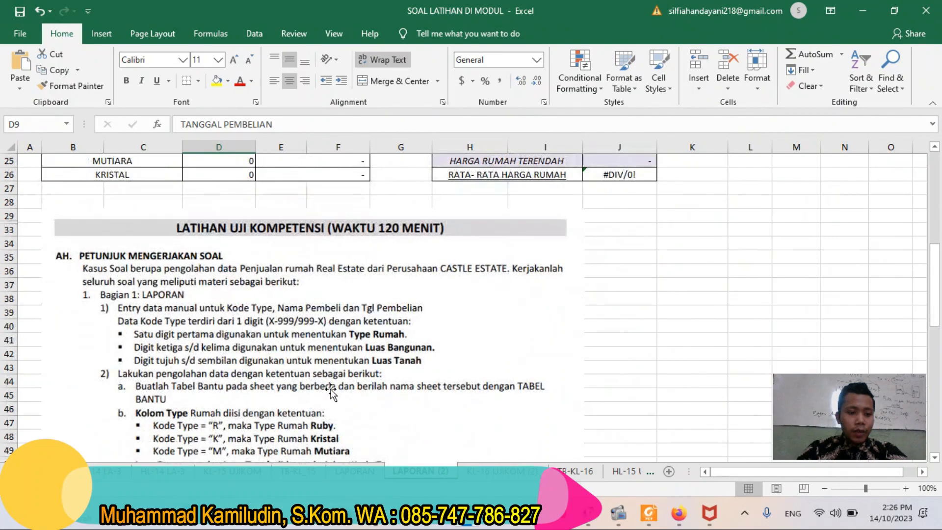
scroll(238, 386, "down", 2)
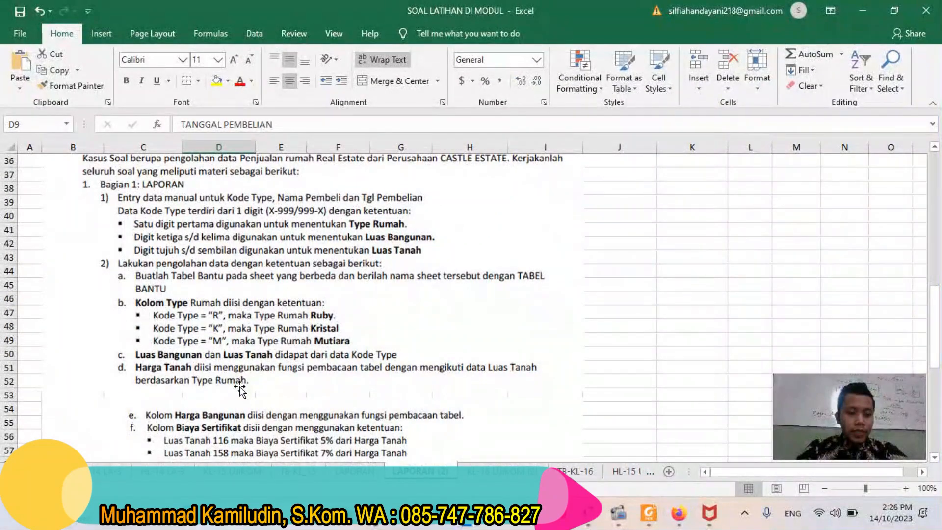
scroll(254, 390, "up", 1)
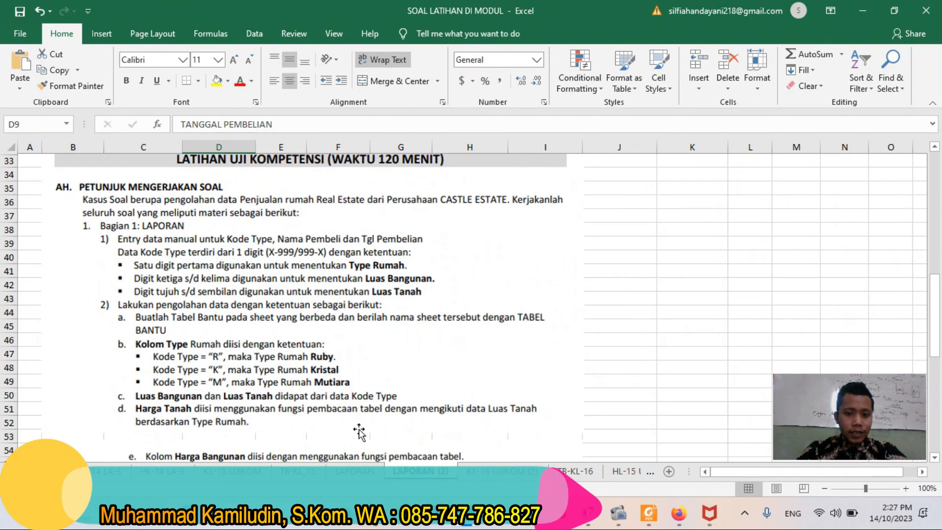
left_click(371, 469)
double_click(371, 471)
type("KERANGKA")
key("Return")
type("LA")
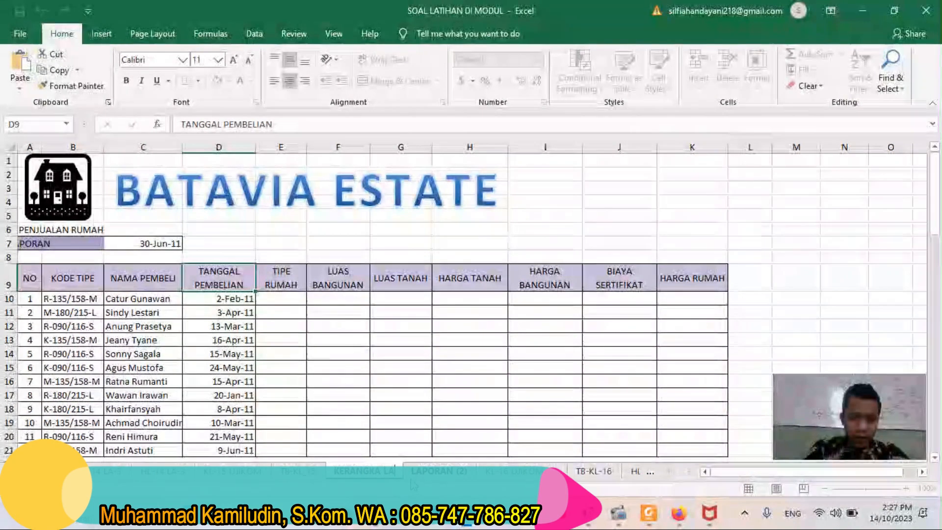
type("PORAN")
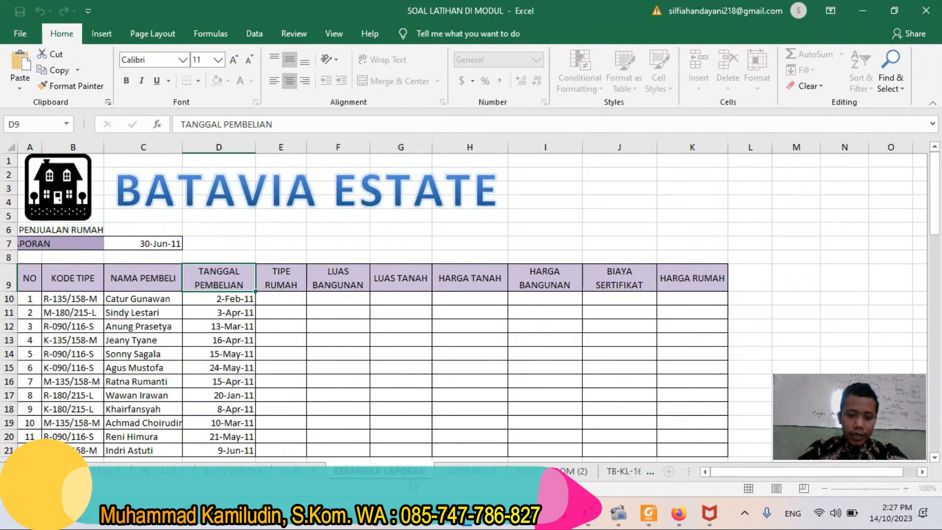
left_click(447, 478)
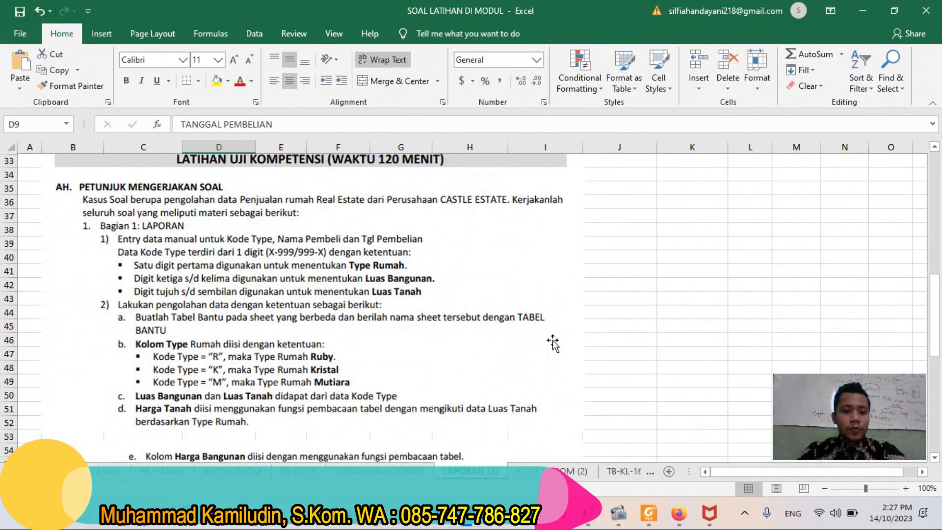
- Permanently delete the KL-16 UJIKOM (2) worksheet from the workbook
scroll(550, 414, "up", 4)
key("ctrl+Page_Up")
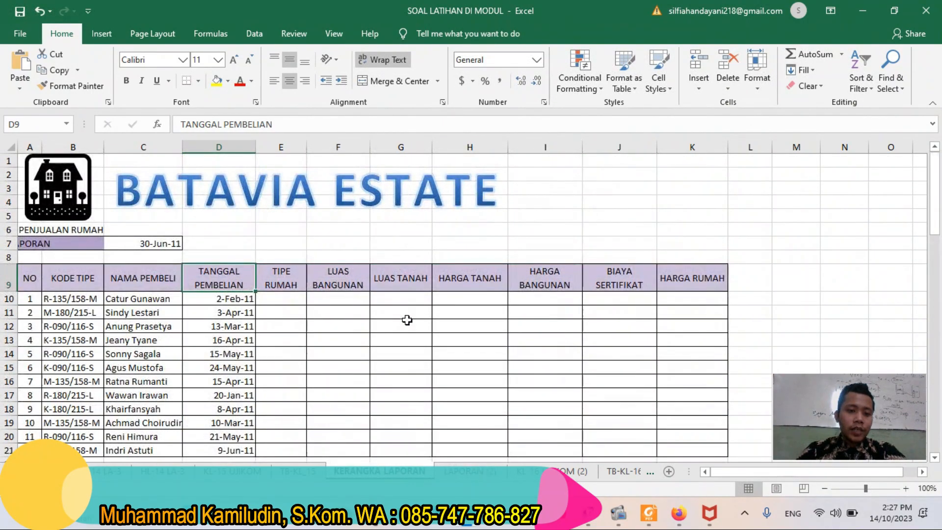
scroll(407, 320, "down", 1)
left_click(454, 477)
scroll(441, 414, "up", 5)
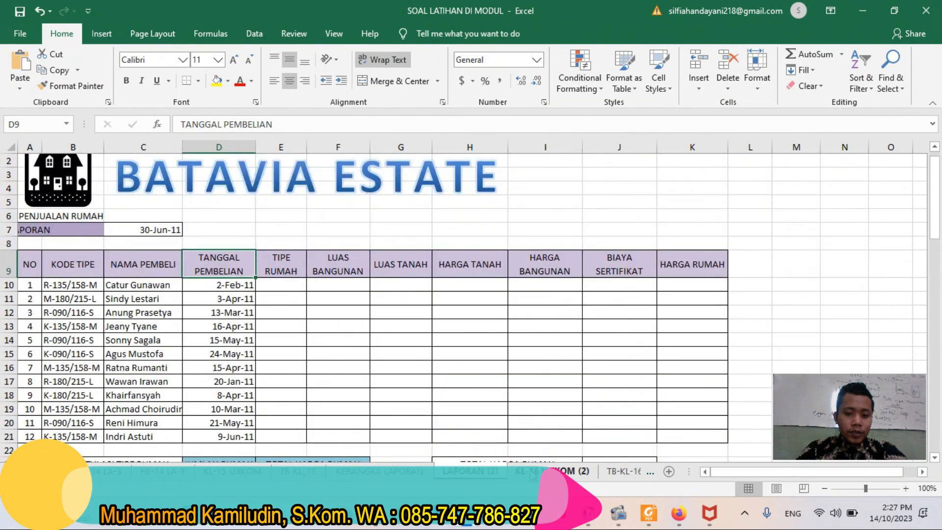
right_click(538, 471)
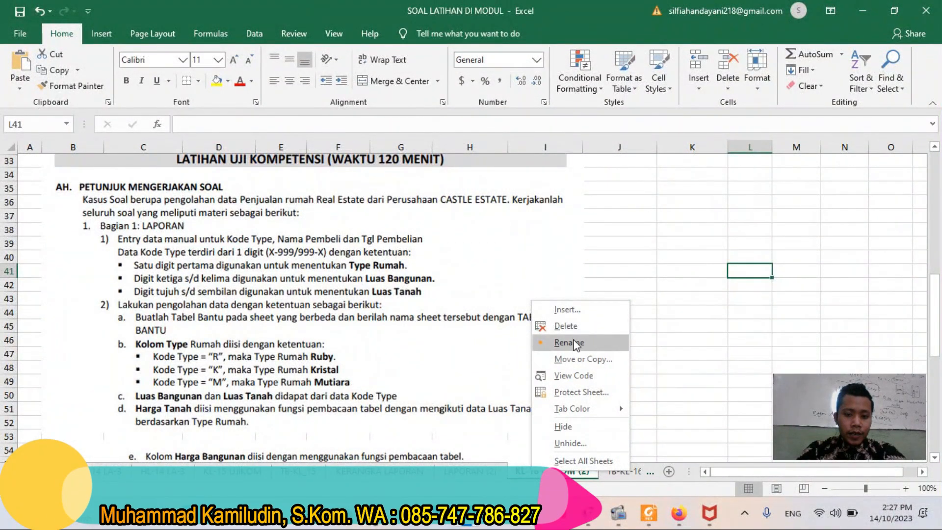
left_click(566, 326)
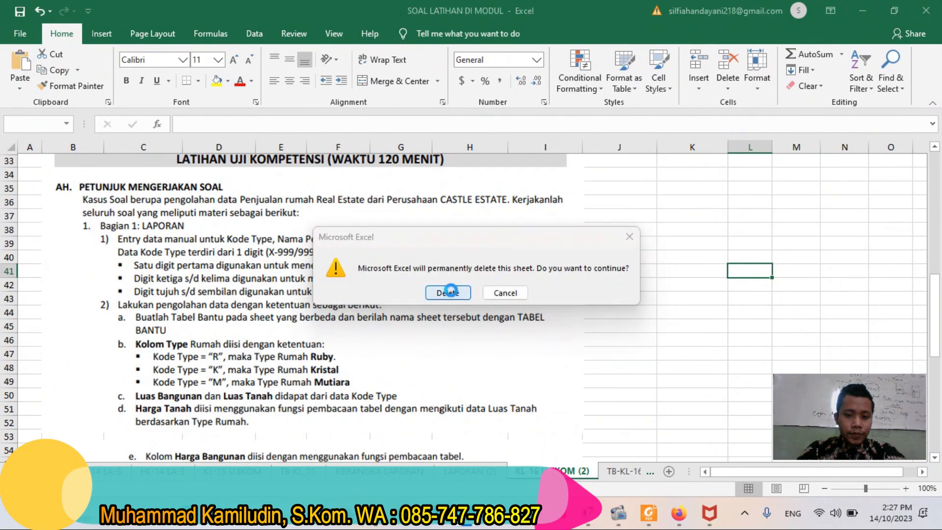
left_click(449, 292)
- On LAPORAN (2), compare the exercise instructions for house type, building area and land area with the KODE TIPE and TIPE RUMAH columns
left_click(425, 472)
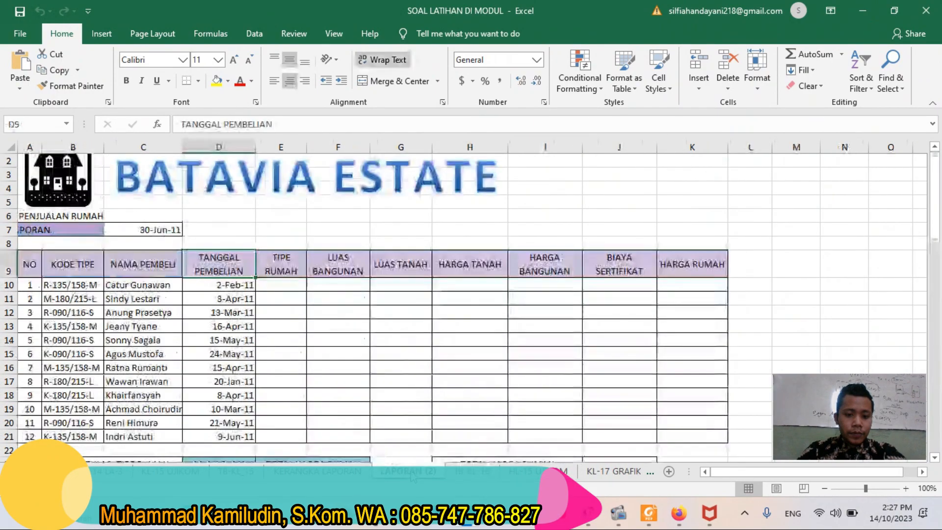
scroll(381, 336, "down", 8)
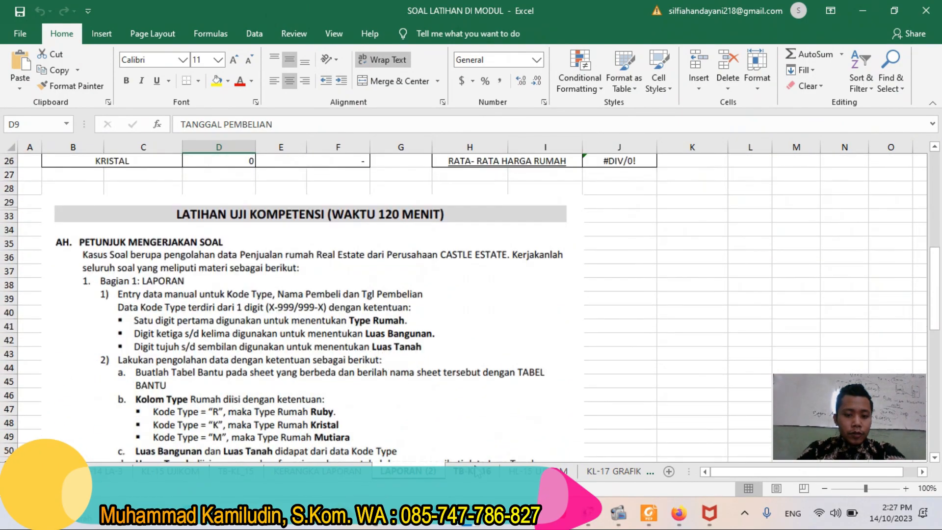
scroll(462, 457, "down", 1)
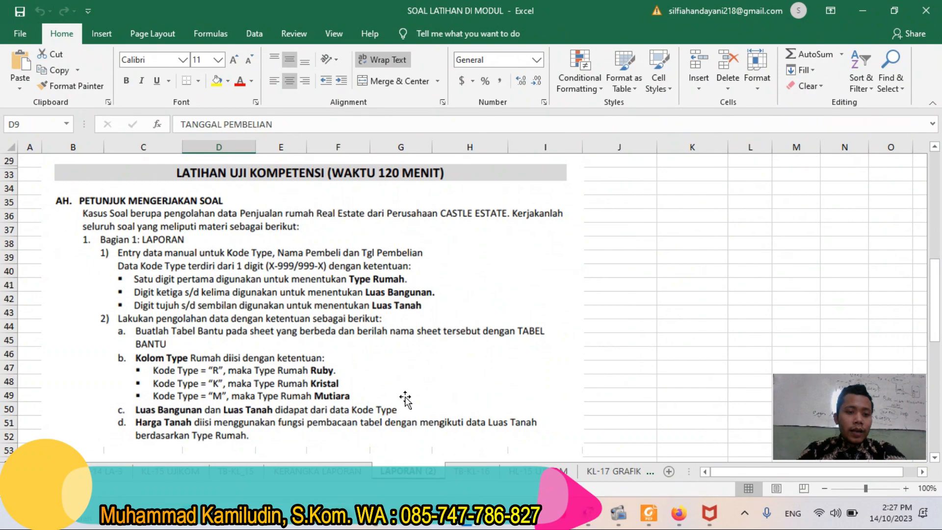
scroll(406, 400, "up", 4)
scroll(406, 399, "up", 5)
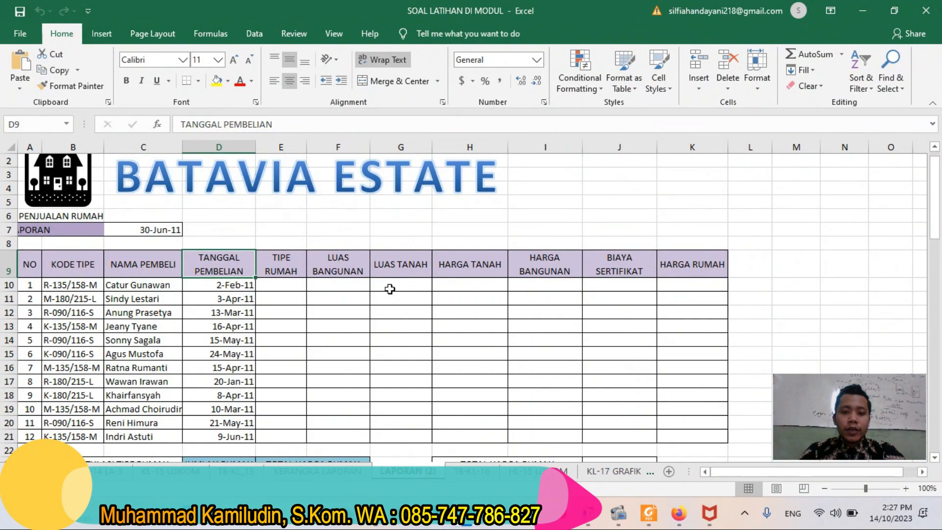
left_click(296, 286)
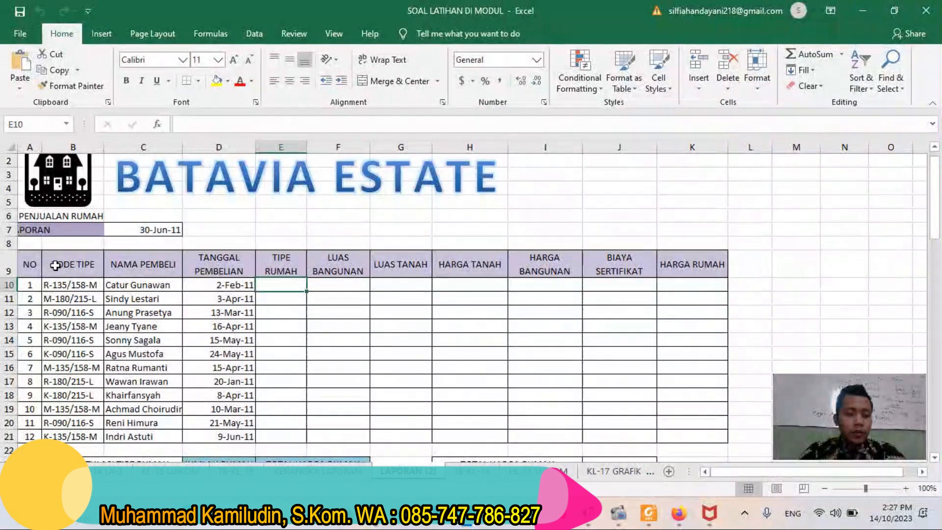
scroll(295, 381, "down", 6)
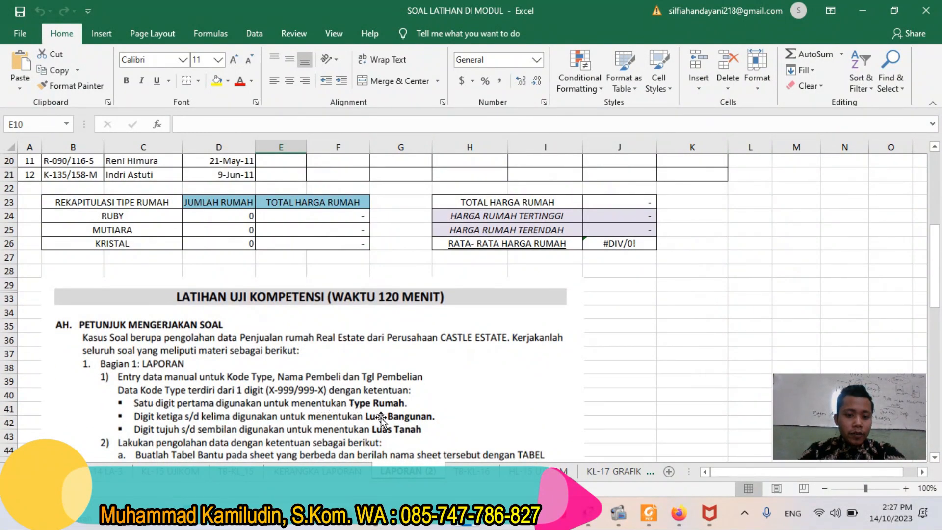
scroll(376, 416, "up", 5)
scroll(197, 373, "down", 8)
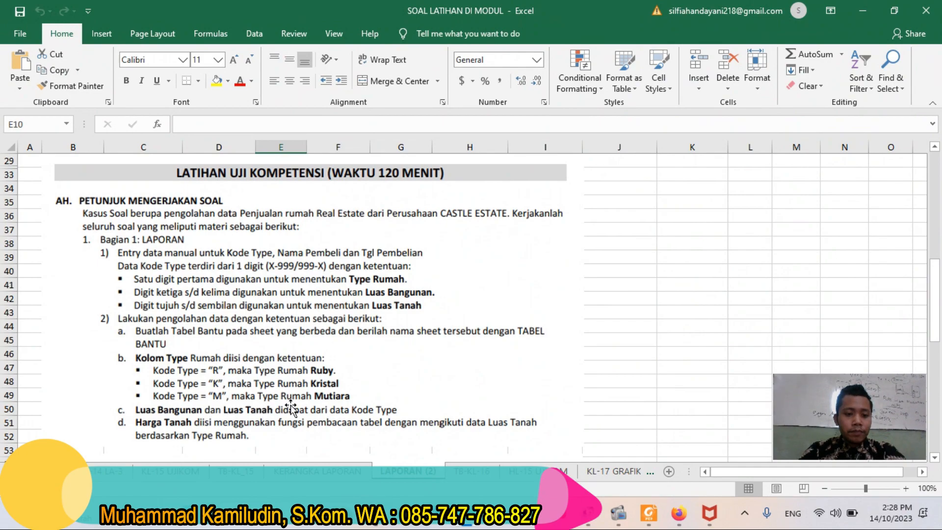
scroll(342, 407, "up", 9)
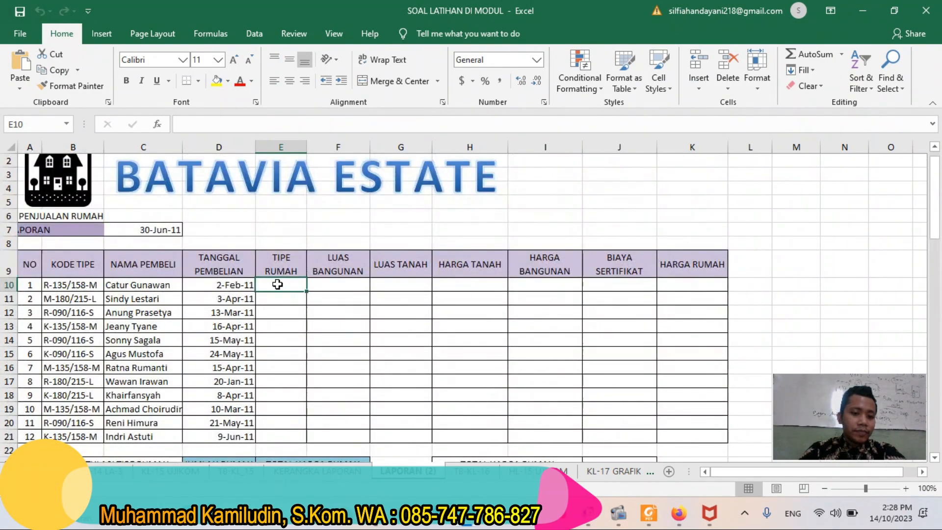
type("=")
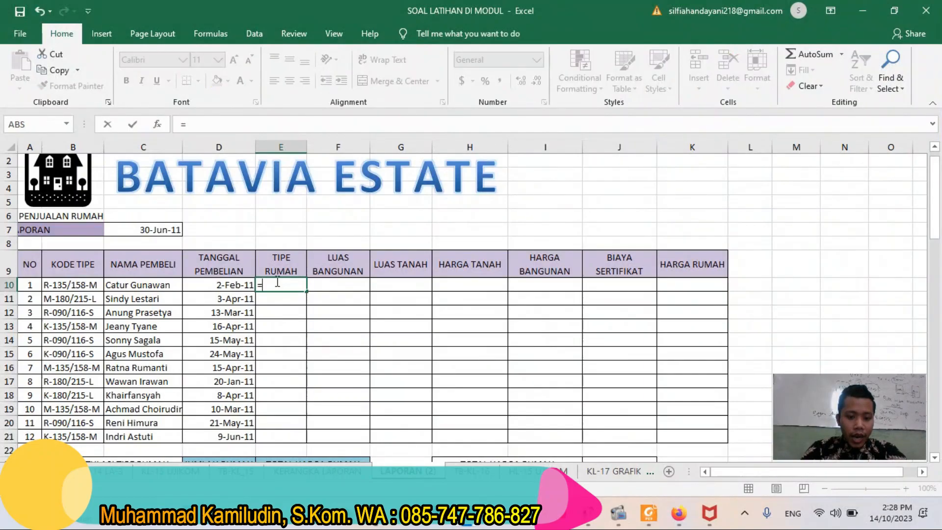
type("IF")
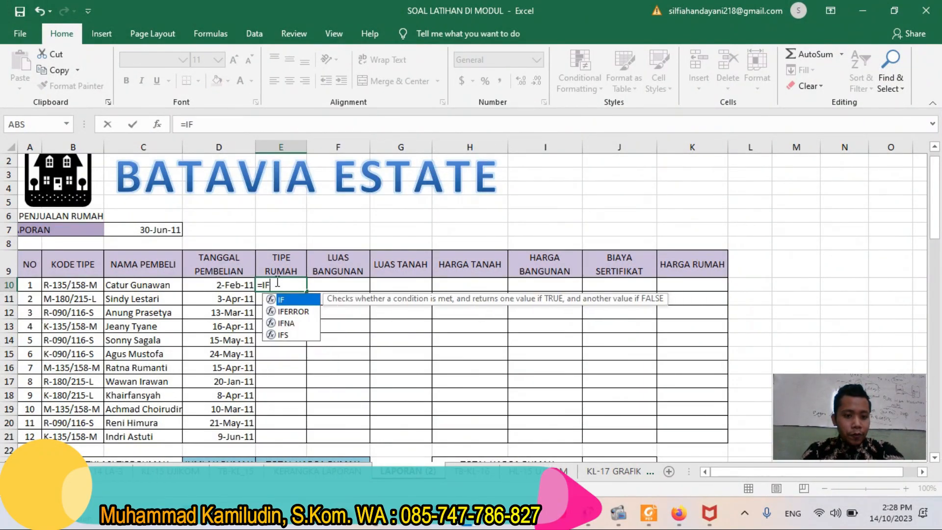
key("BackSpace")
key("BackSpace")
key("BackSpace")
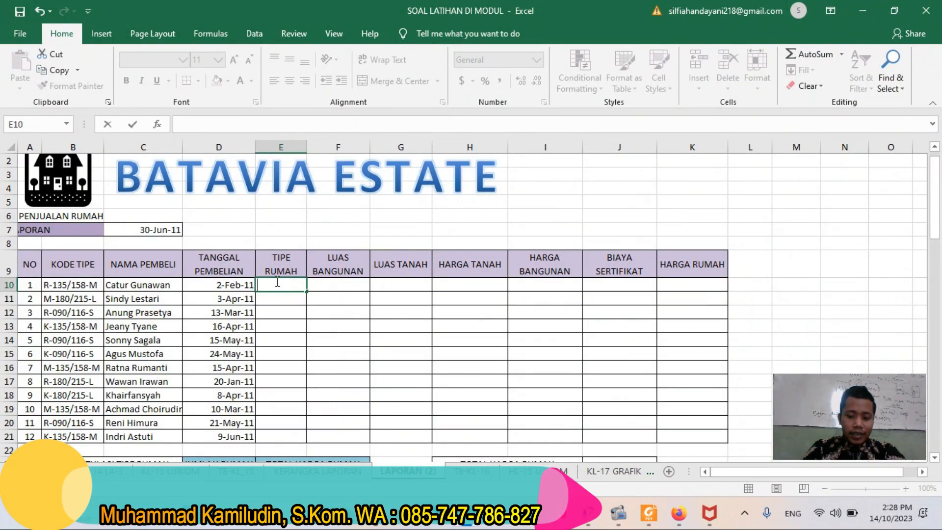
key("Return")
- In E10 under TIPE RUMAH, begin the formula =IF(LEFT(B10,1)="R","RUBY", to test the first letter of KODE TIPE
left_click(275, 285)
left_click(289, 312)
left_click(274, 282)
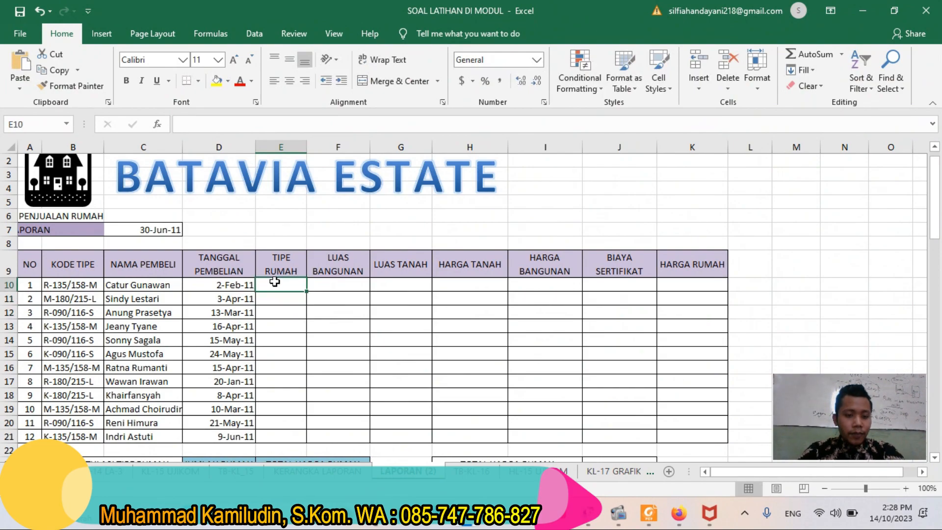
left_click(208, 124)
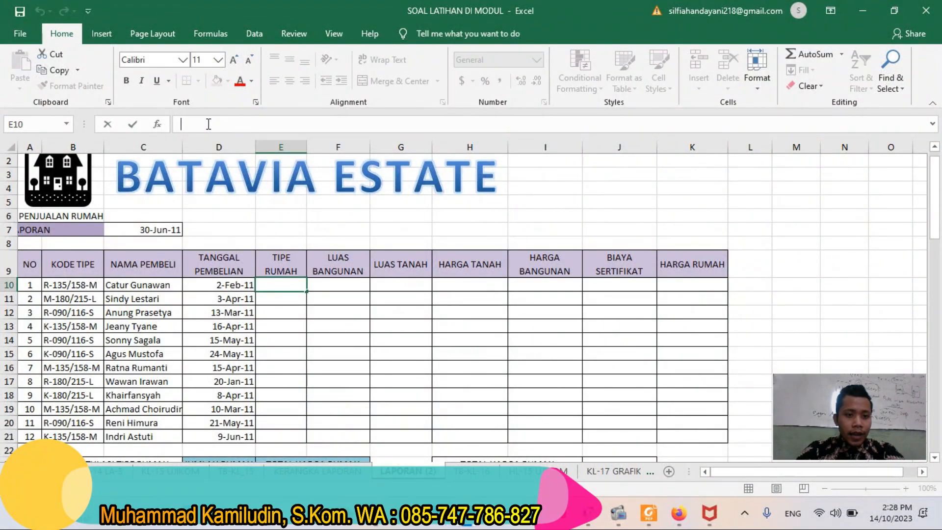
type("=")
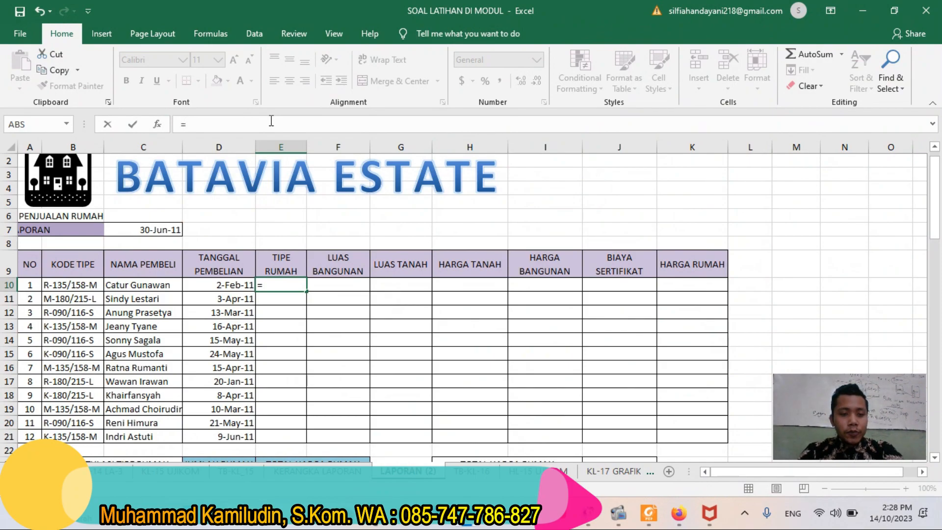
type("IF(")
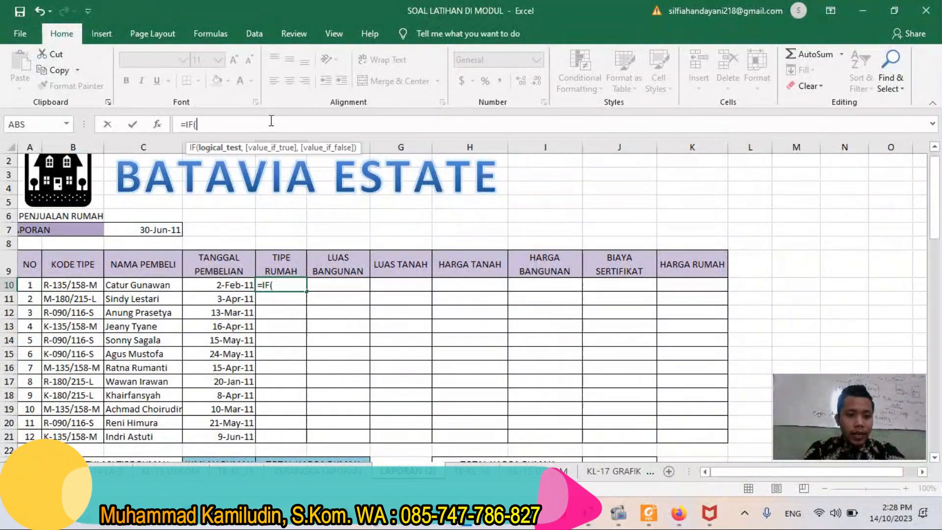
type("LEFT(")
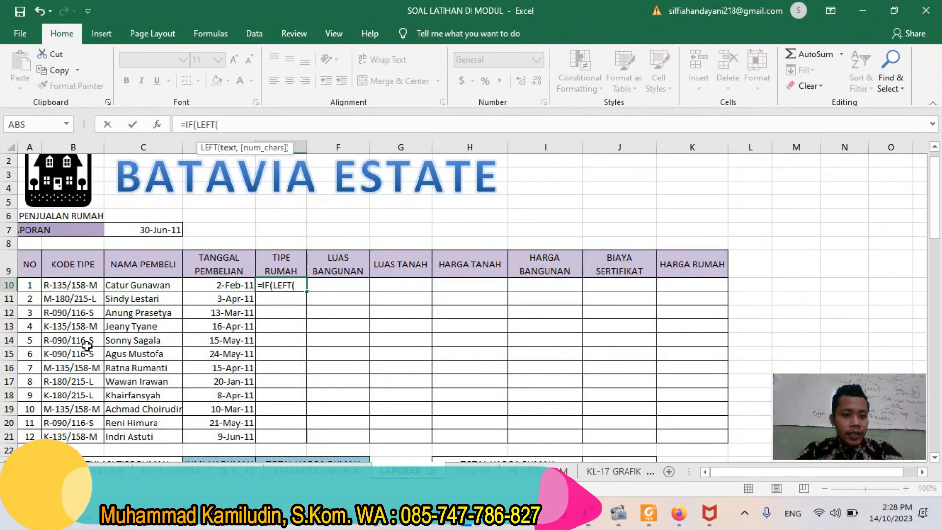
left_click(80, 286)
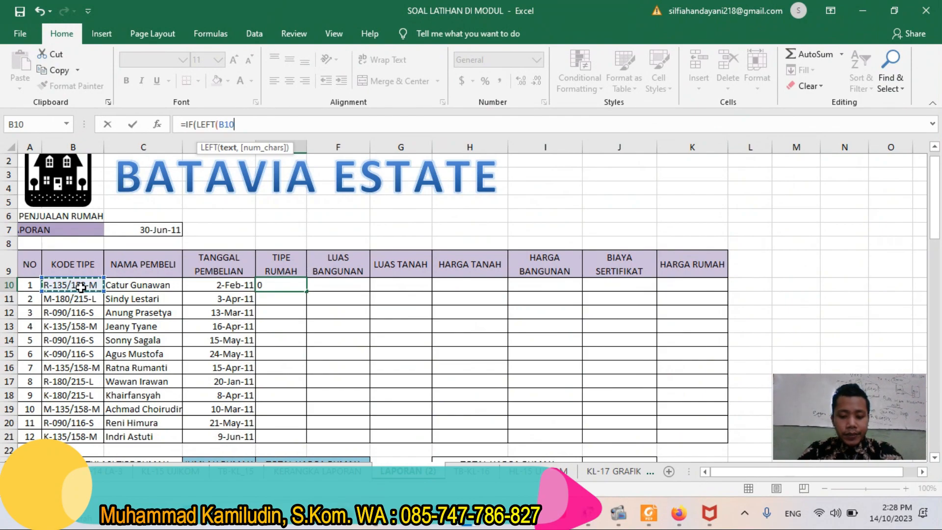
type(",")
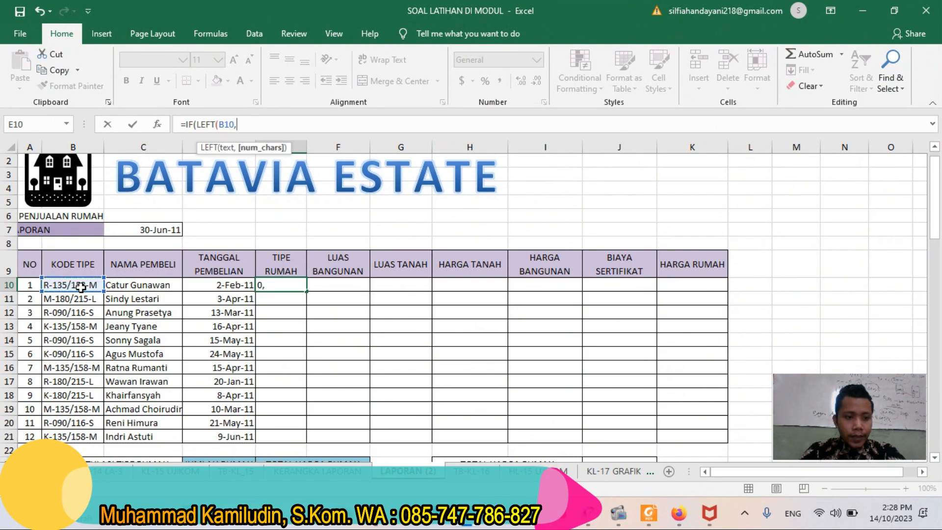
type("1)=\"R\",")
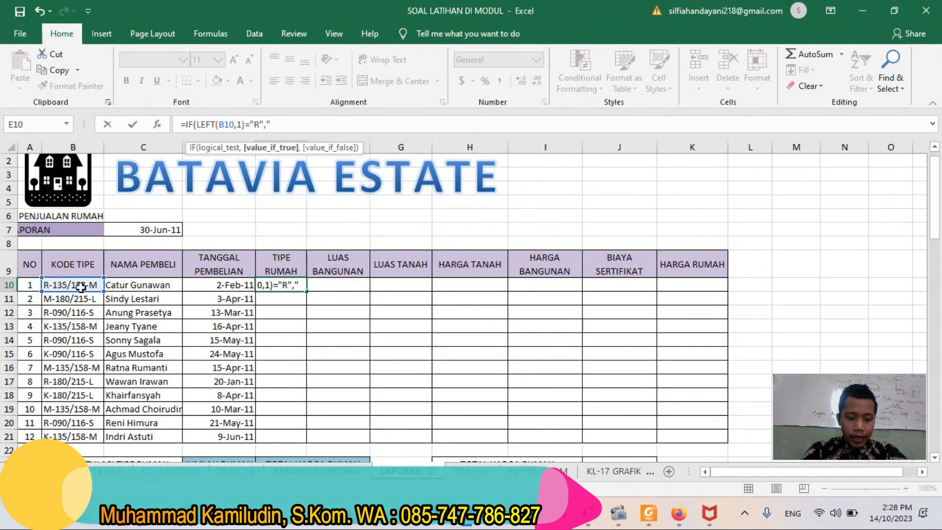
type("\"RUB")
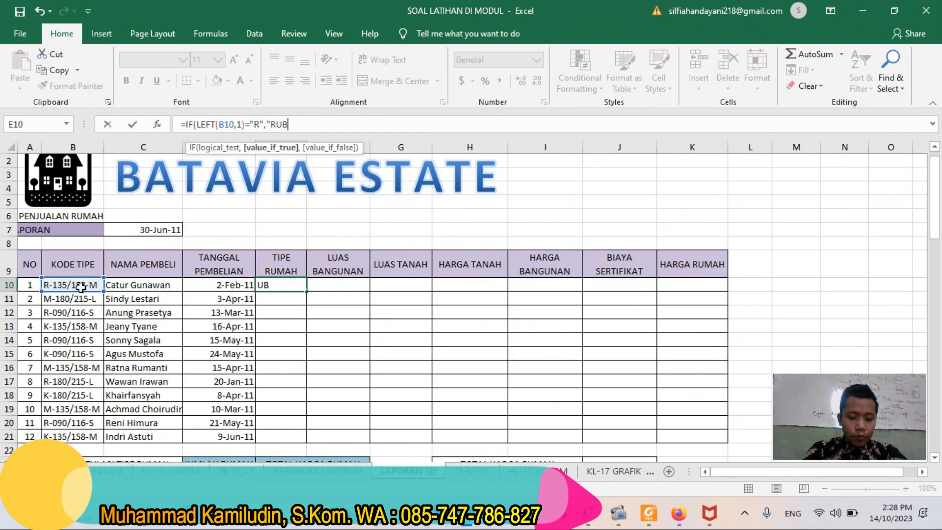
type("Y\",")
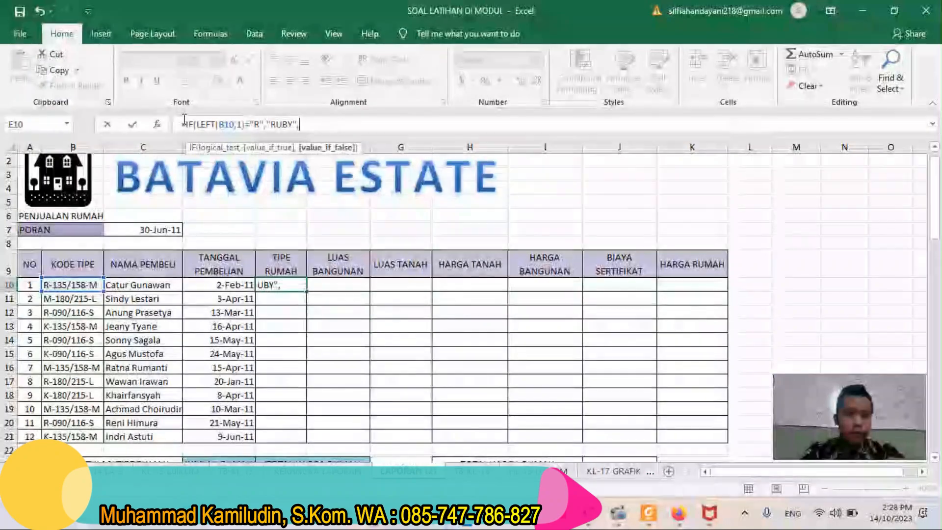
- Duplicate the existing IF(LEFT(B10,1)="R","RUBY" part as the nested value-if-false argument of the E10 formula
left_click_drag(186, 125, 299, 158)
left_click(324, 126)
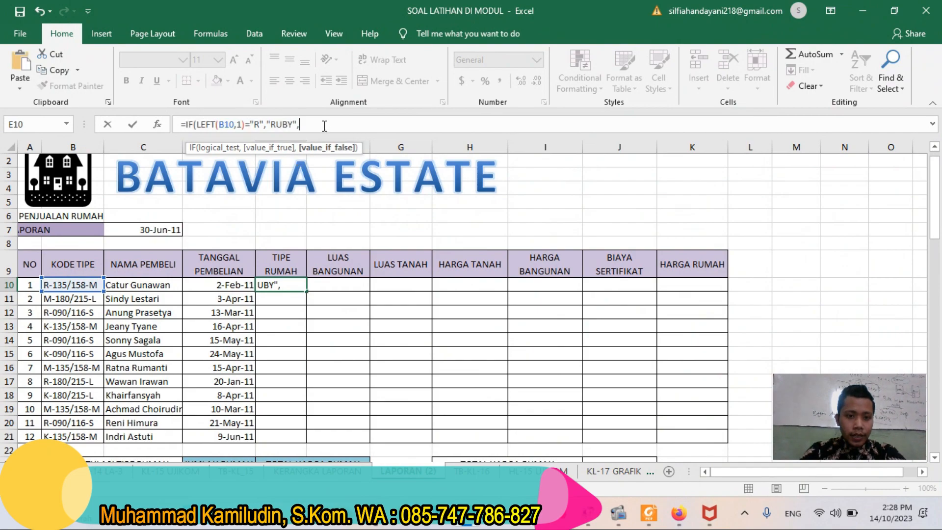
key("ctrl+v")
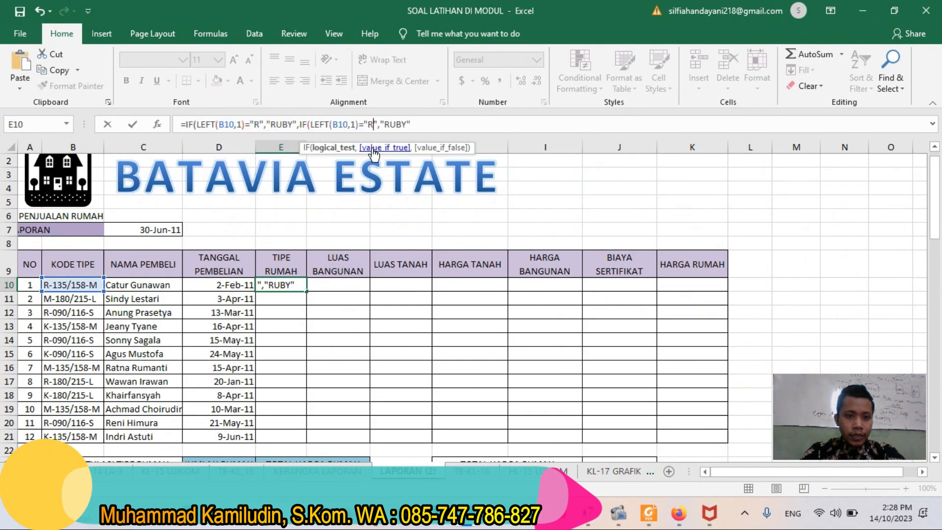
- Change the nested condition in E10 to test for "K" and return "KRISTAL", following the house type rules in the instructions
scroll(175, 314, "down", 5)
scroll(246, 371, "down", 1)
key("Left")
key("Left")
key("Left")
key("Left")
key("Left")
key("Left")
key("Left")
key("Left")
scroll(417, 439, "down", 2)
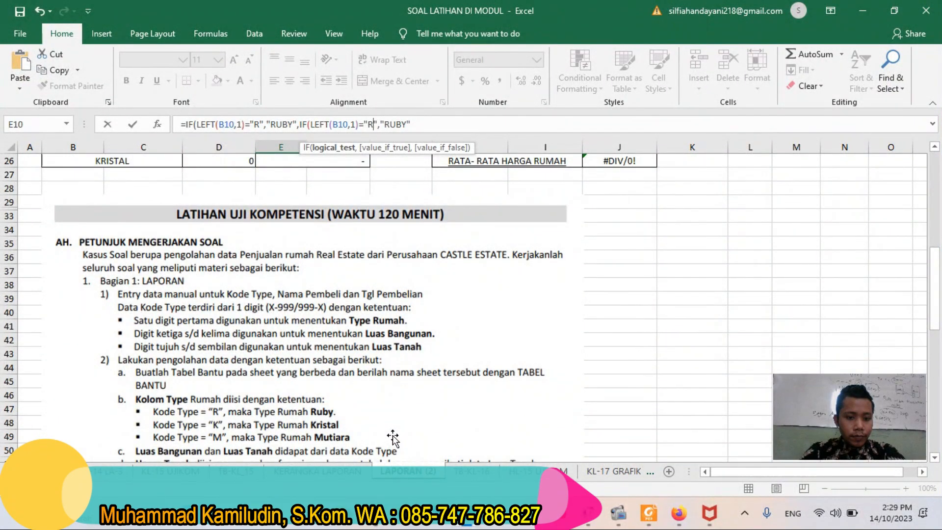
scroll(392, 432, "up", 8)
key("BackSpace")
type("K")
key("Right")
key("Right")
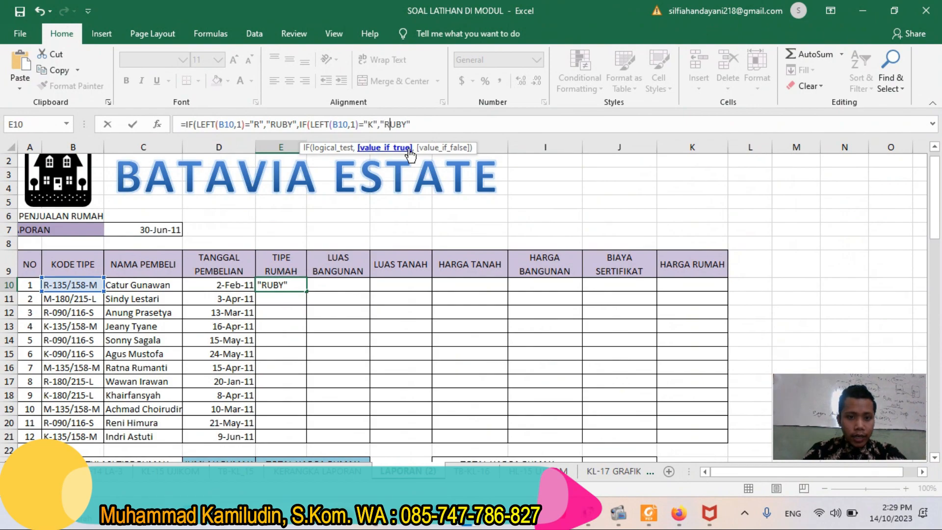
key("BackSpace")
key("BackSpace")
type("RISTAL")
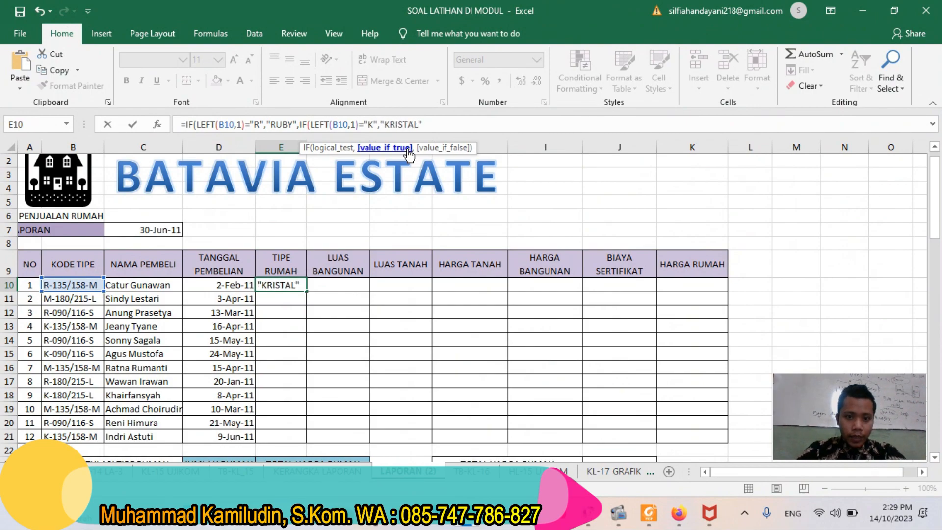
type("\",")
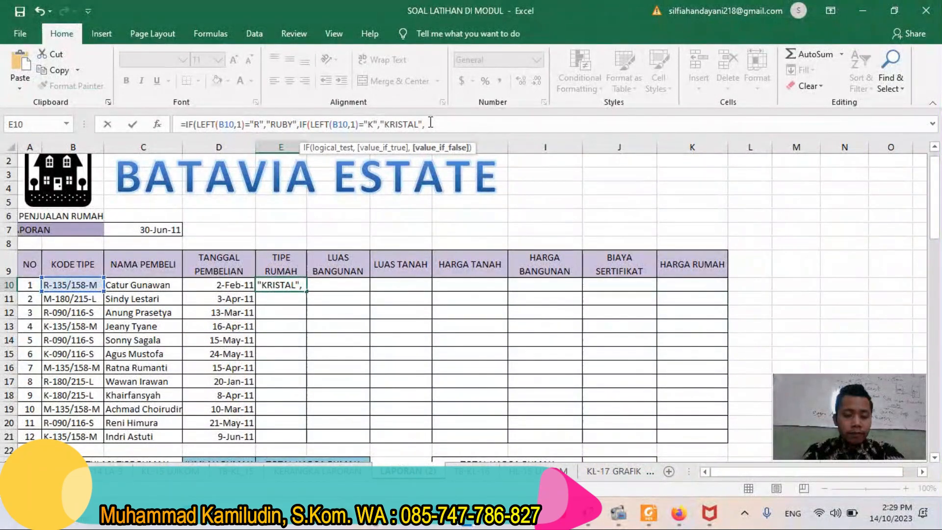
- Complete the E10 formula with "MUTIARA" as the final alternative and fill it down the TIPE RUMAH column to row 21
type("\"MUTIARA")
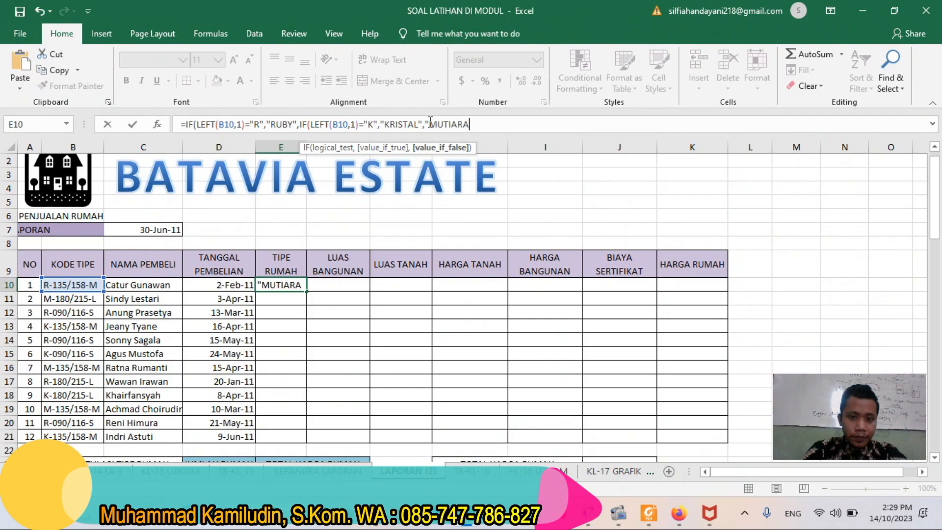
type("\")")
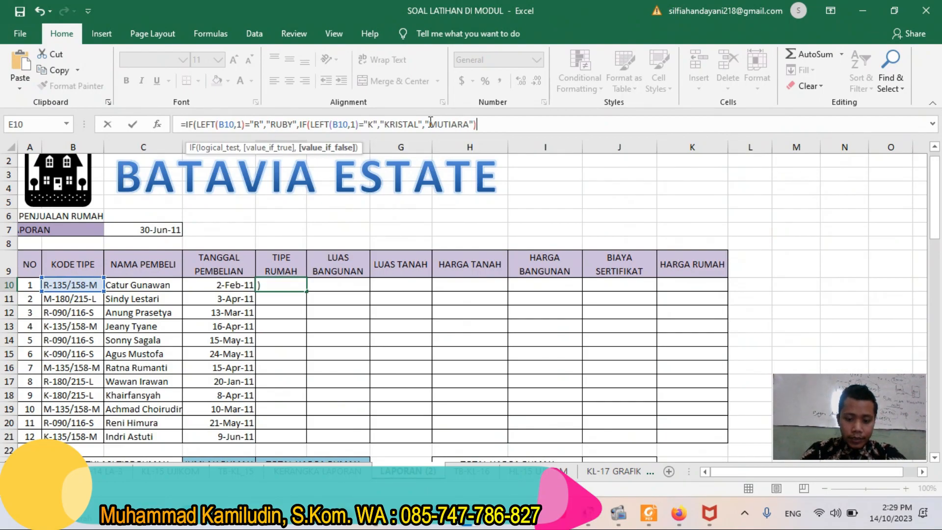
type(")")
key("Return")
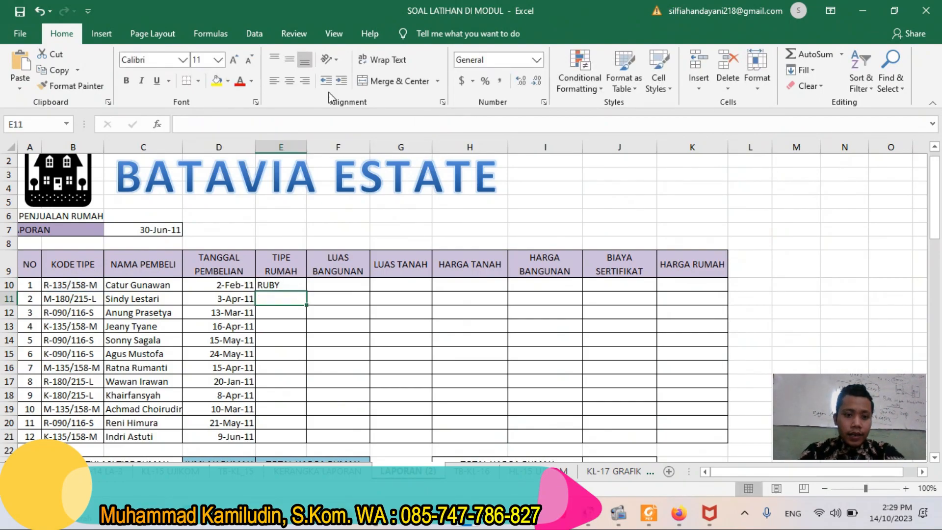
left_click(288, 284)
double_click(307, 293)
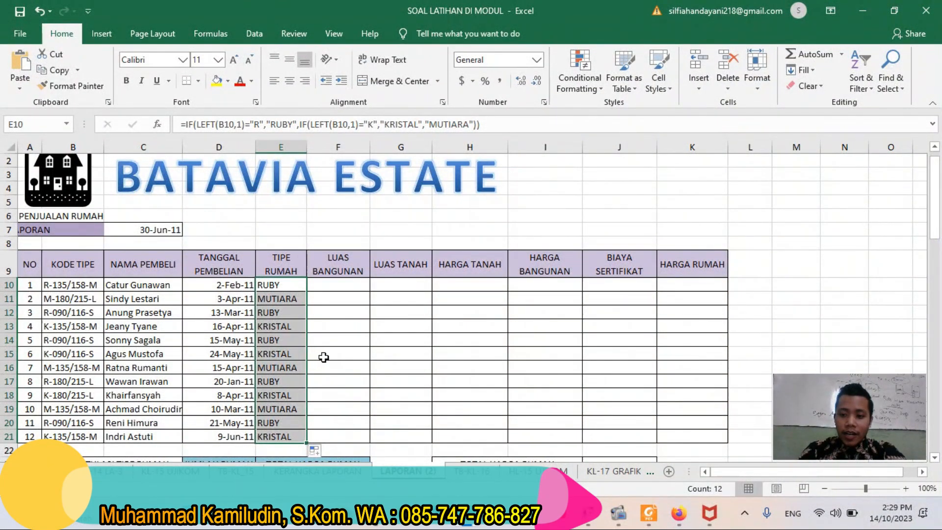
- Enter =VALUE(MID(B10,3,3)) in F10 and fill it down the LUAS BANGUNAN column to row 21
scroll(352, 340, "down", 7)
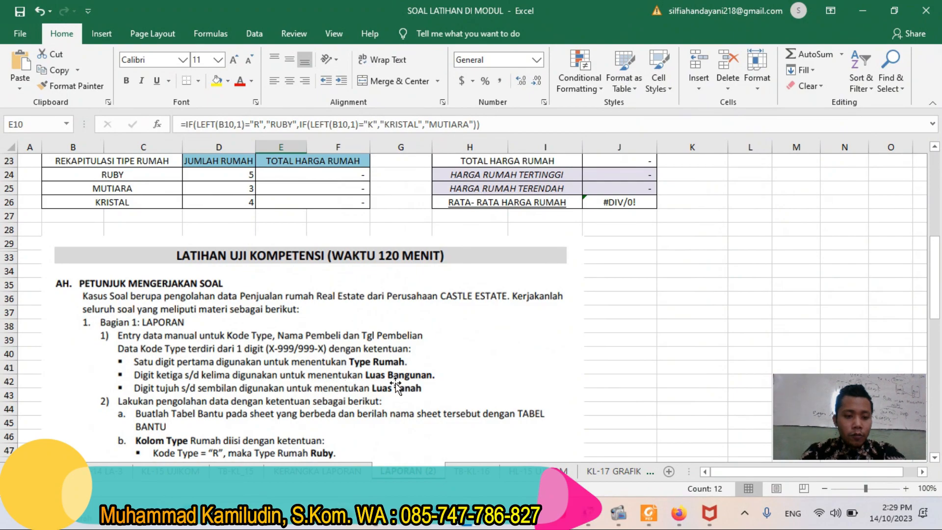
scroll(228, 390, "up", 3)
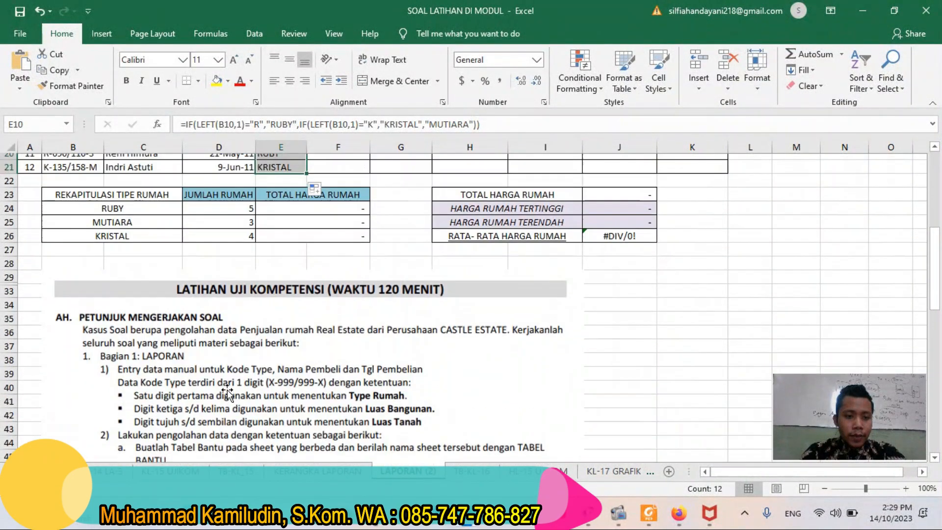
scroll(228, 390, "down", 3)
scroll(228, 391, "up", 5)
scroll(227, 391, "up", 1)
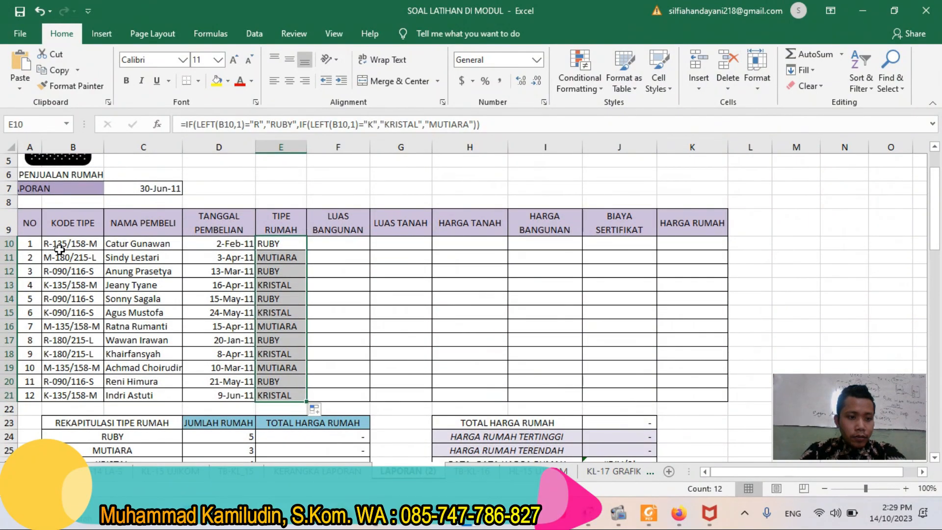
left_click(331, 242)
type("=")
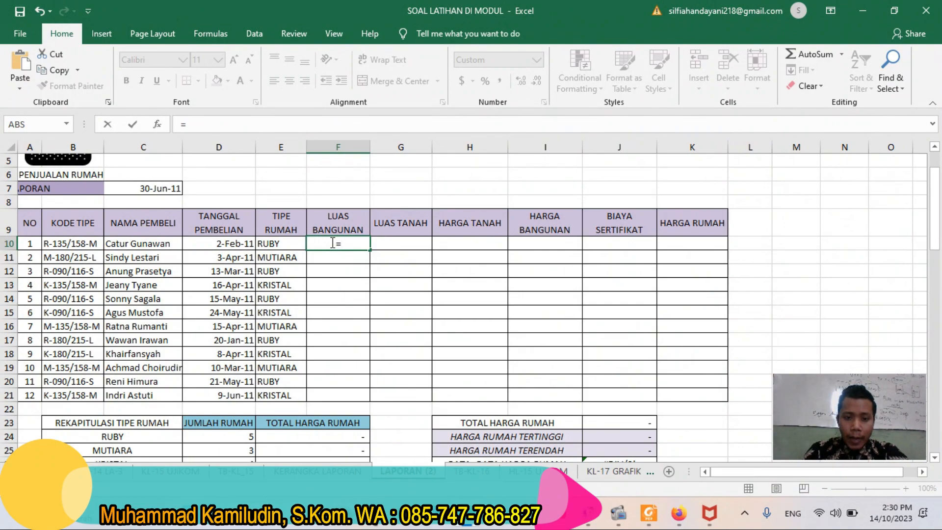
type("VALU")
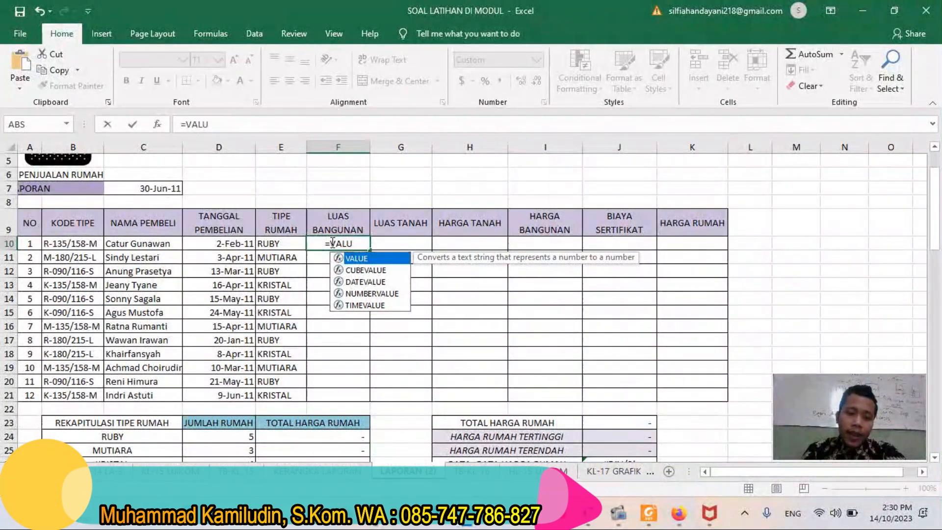
key("Tab")
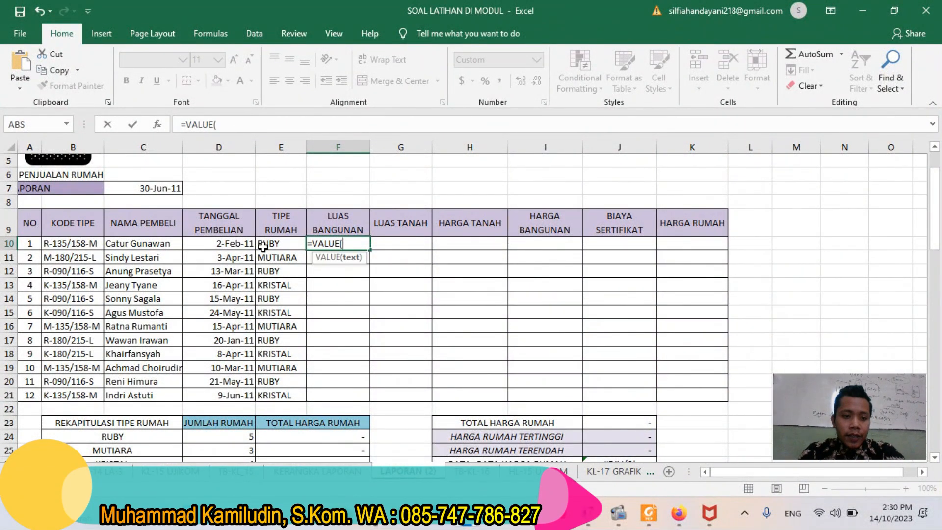
type("MID")
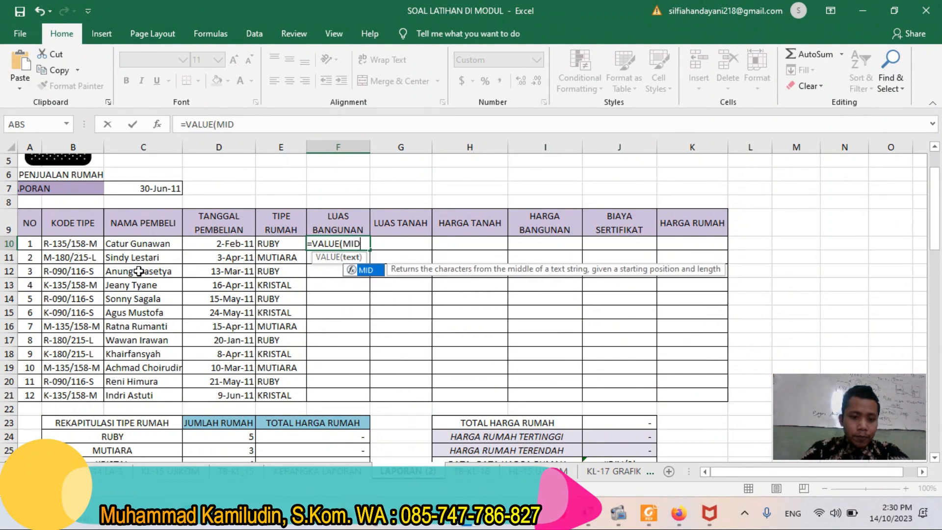
key("Tab")
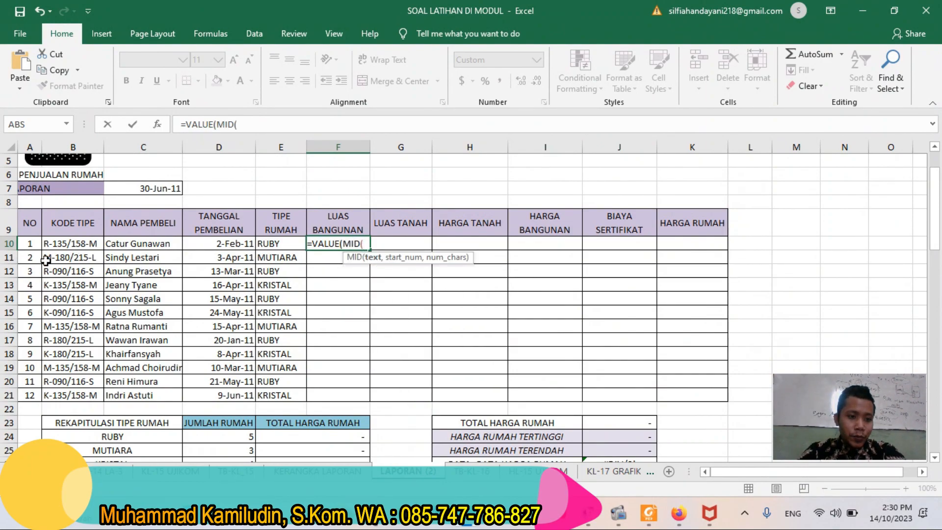
left_click(56, 246)
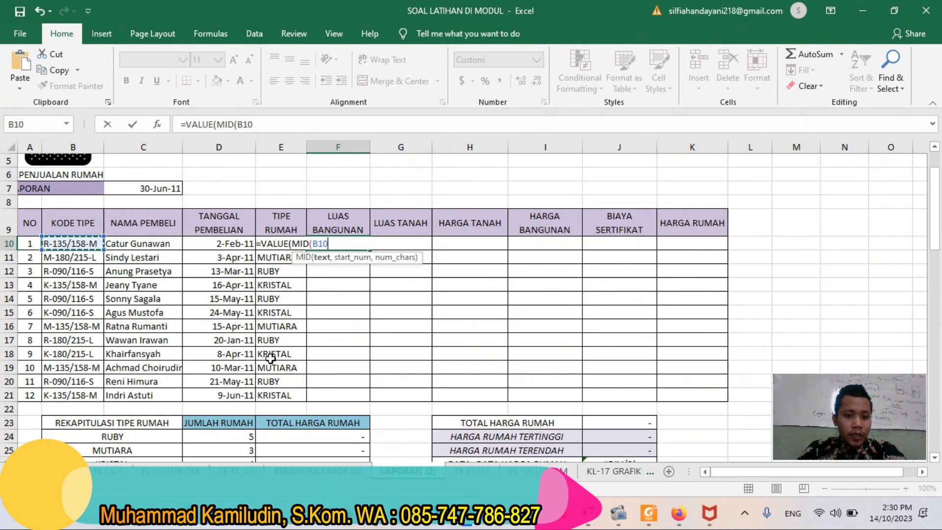
type(",3,3)")
key("Return")
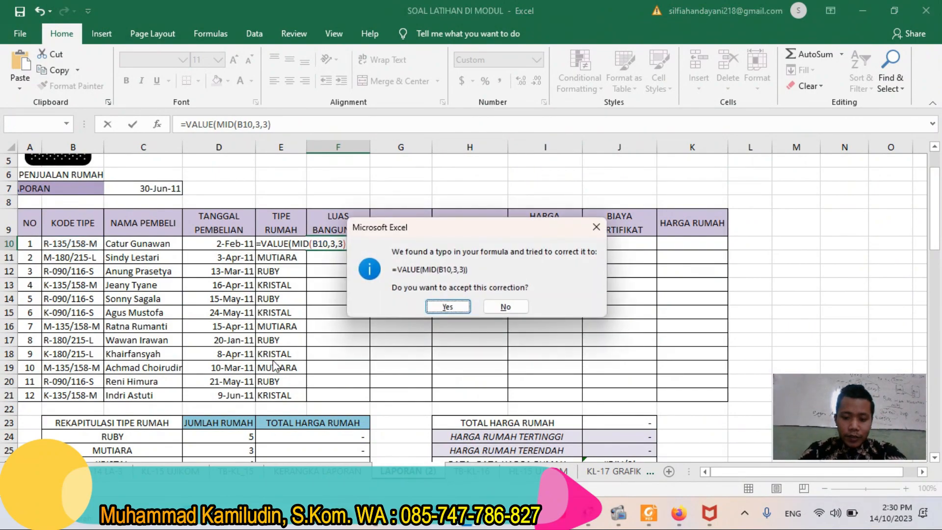
key("Return")
left_click(352, 242)
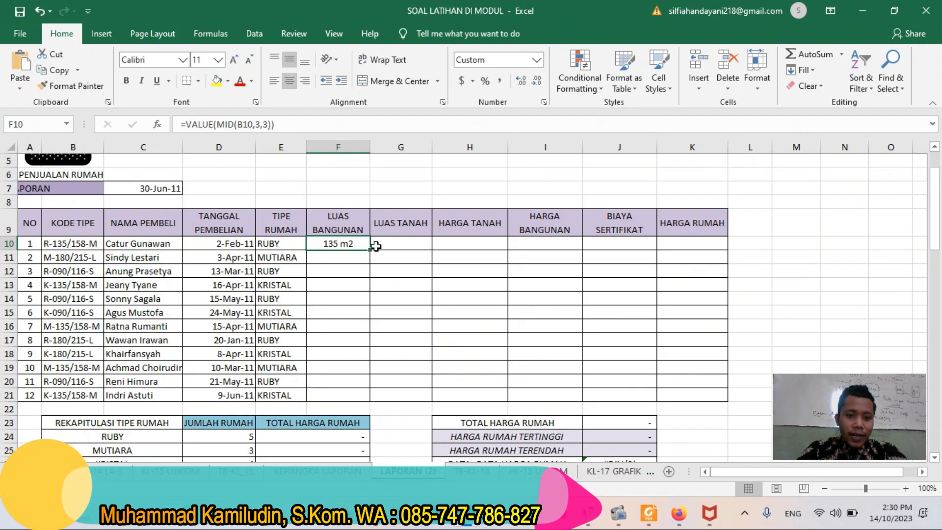
double_click(372, 251)
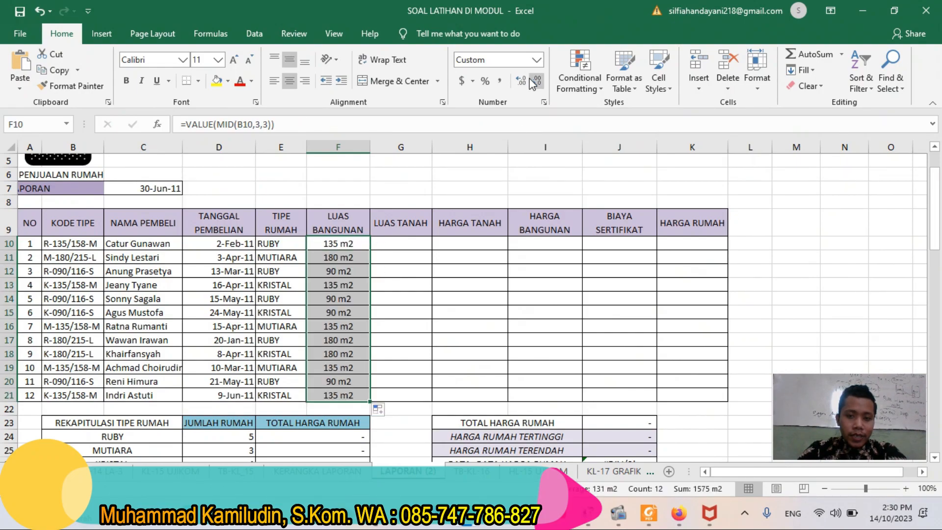
- Change the custom number format of the LUAS BANGUNAN values in F10:F21 to # "m2"
left_click(537, 60)
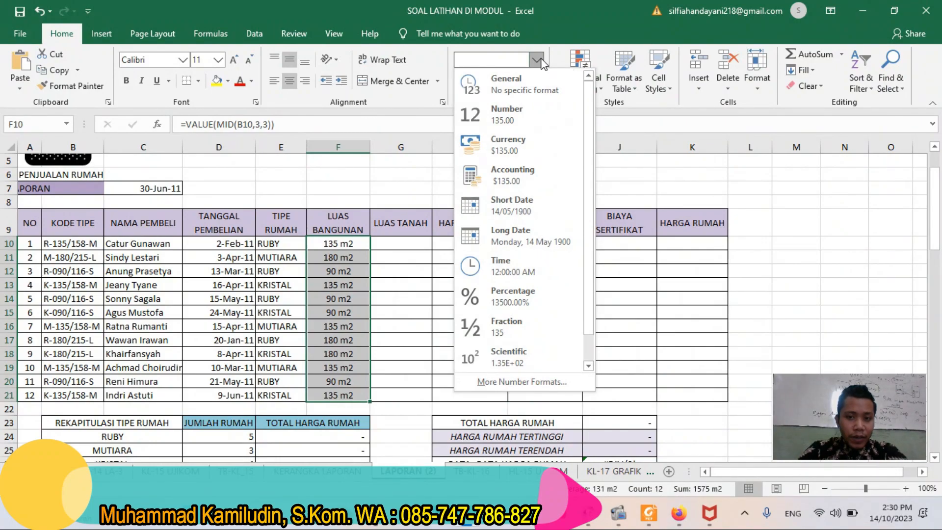
left_click(522, 382)
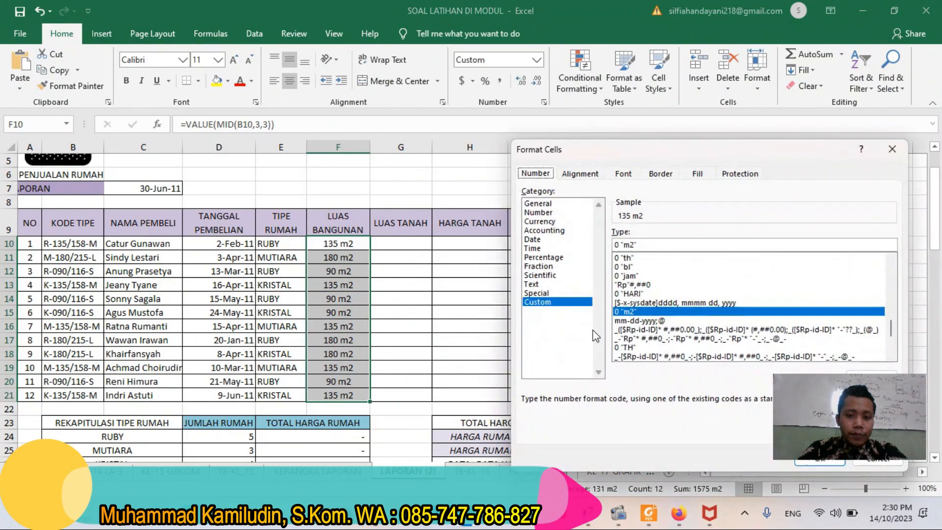
left_click(645, 244)
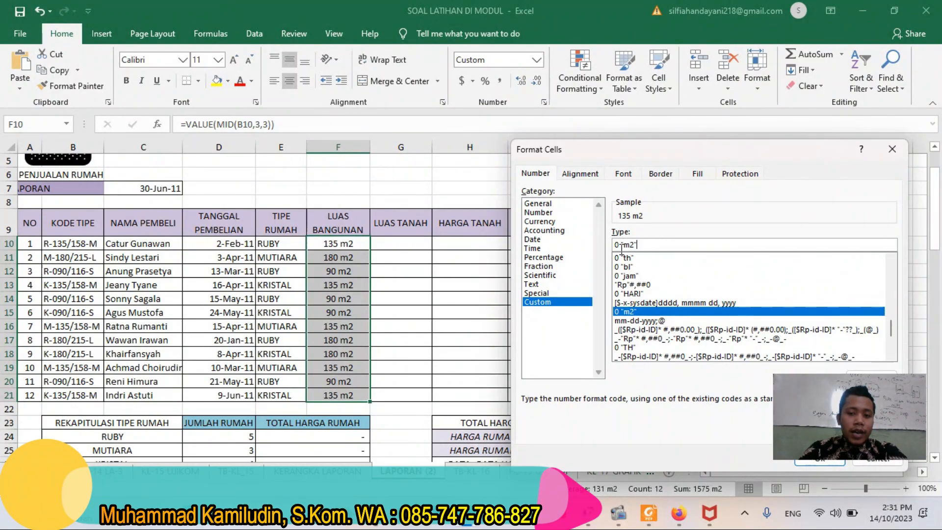
left_click_drag(619, 245, 610, 247)
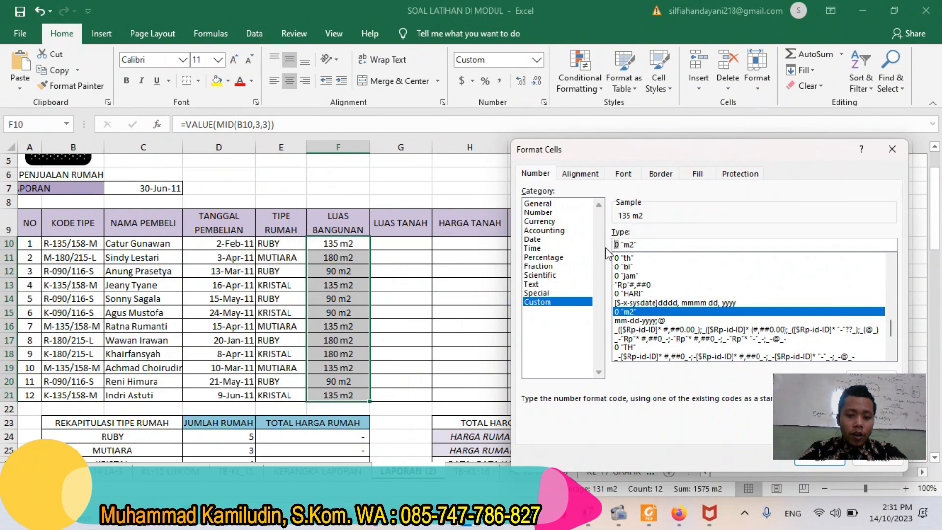
type("#")
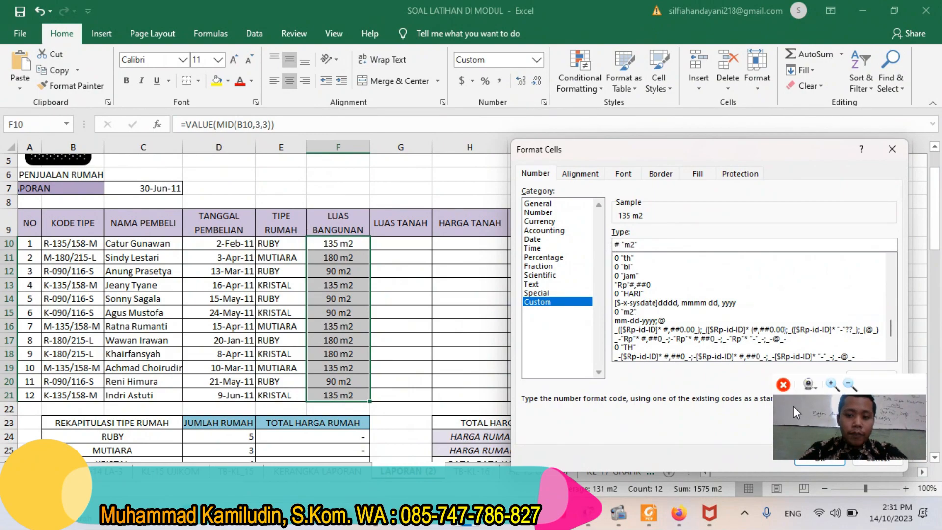
key("Return")
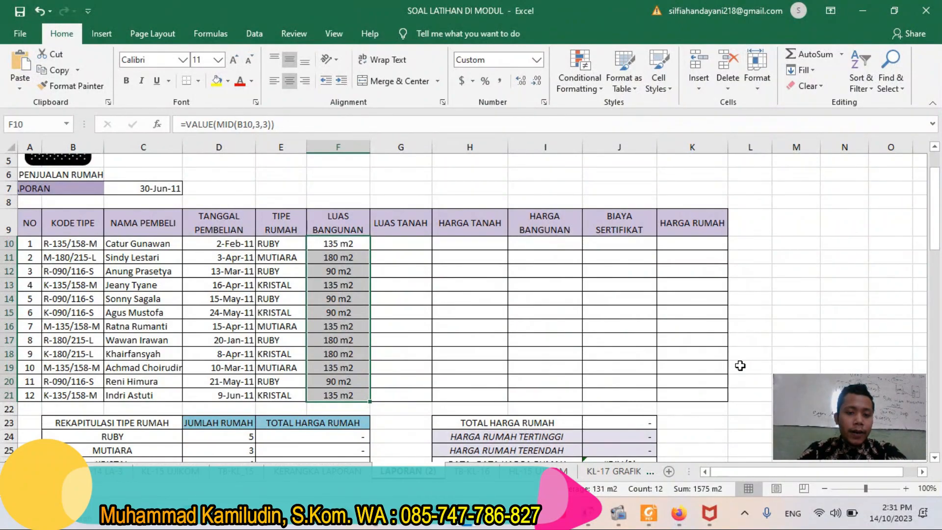
- Following the code digit rules in the instructions, enter =VALUE(MID(B10,7,3)) in G10 and fill it down the LUAS TANAH column to row 21
left_click(393, 246)
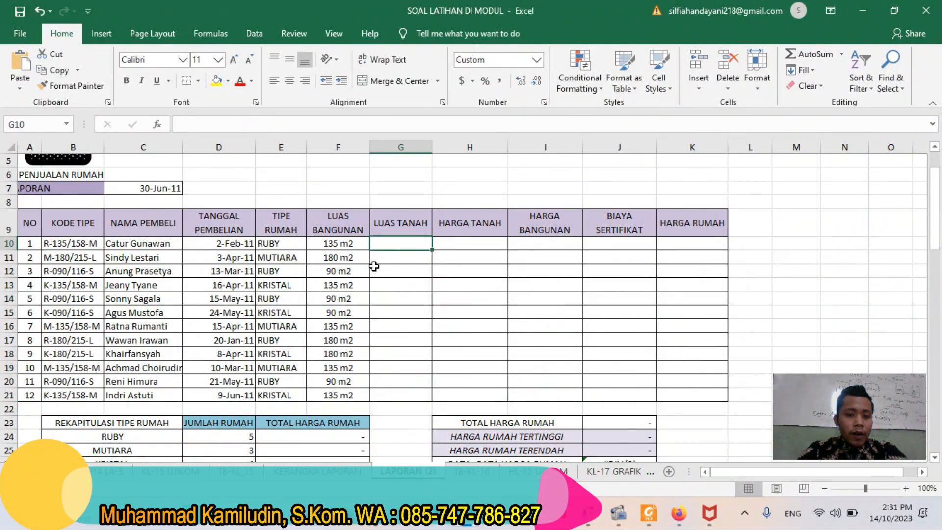
scroll(407, 314, "down", 3)
scroll(407, 314, "down", 4)
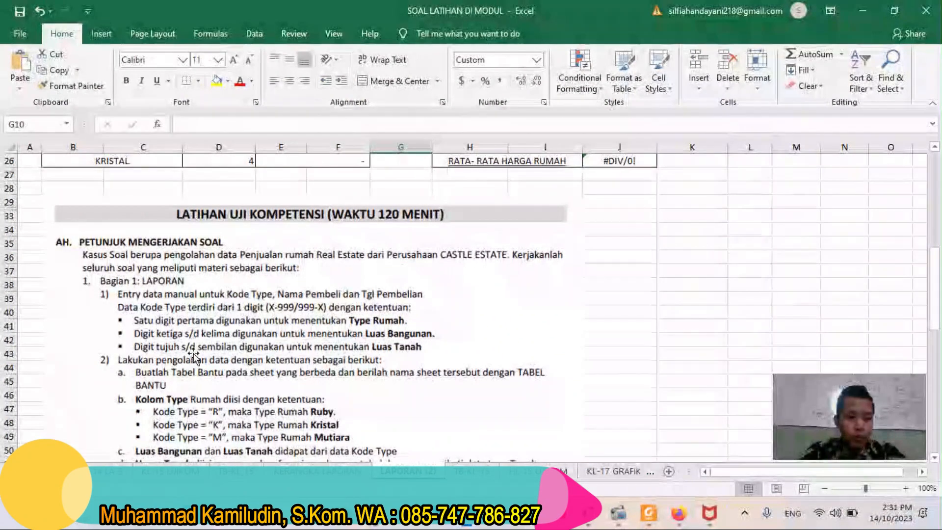
scroll(232, 361, "up", 1)
scroll(232, 361, "up", 8)
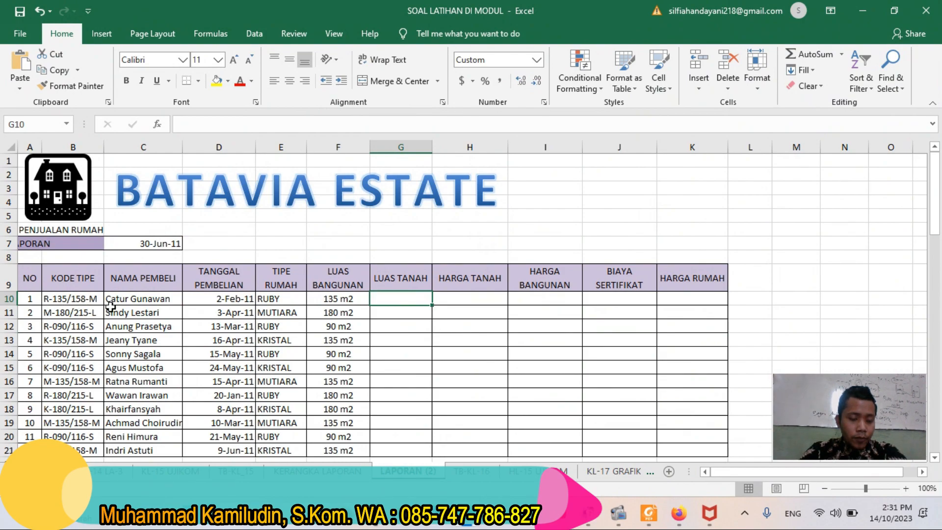
type("=VA")
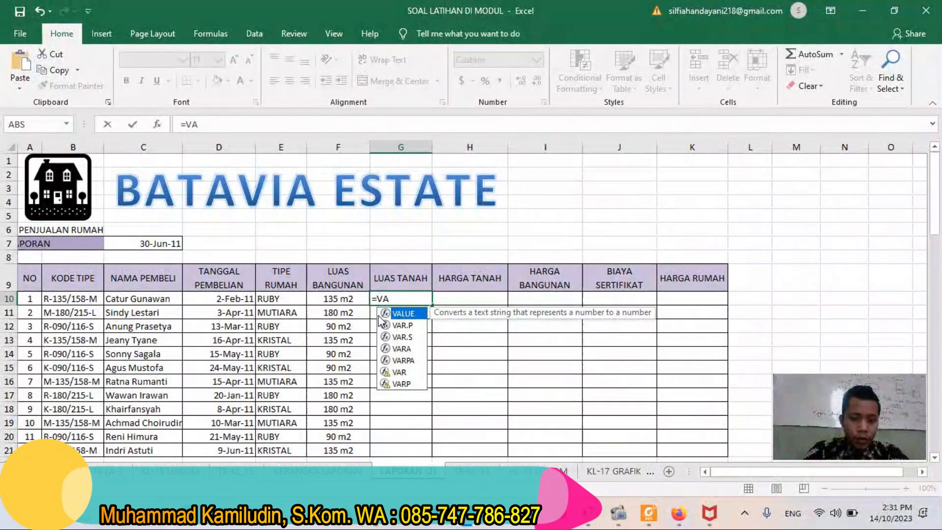
key("Tab")
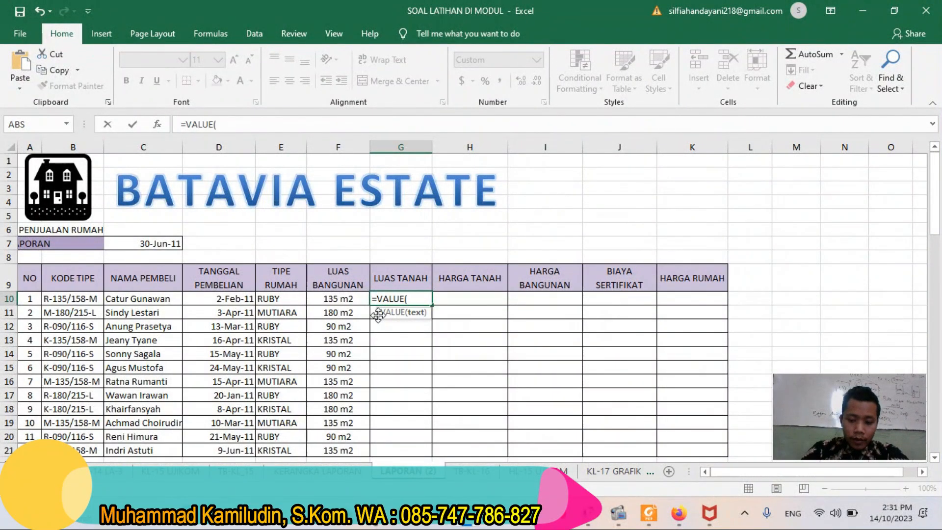
type("MID(")
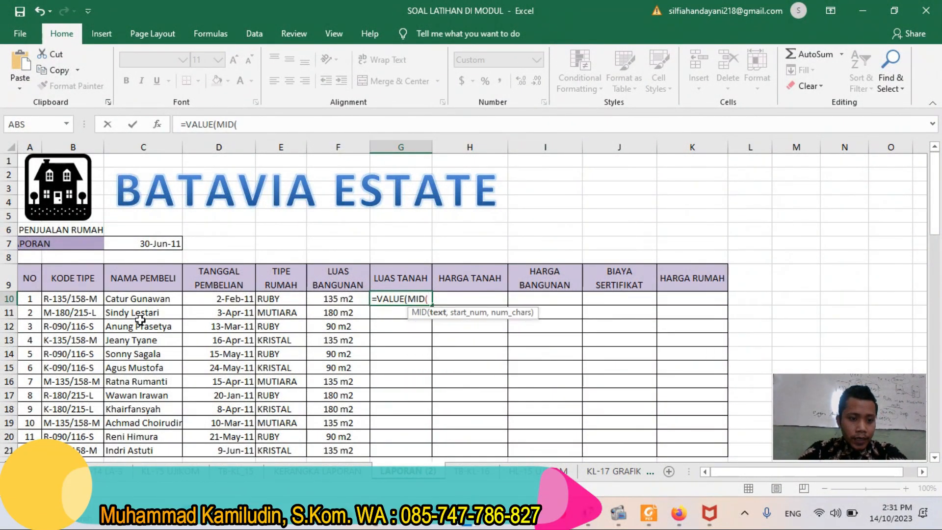
left_click(81, 298)
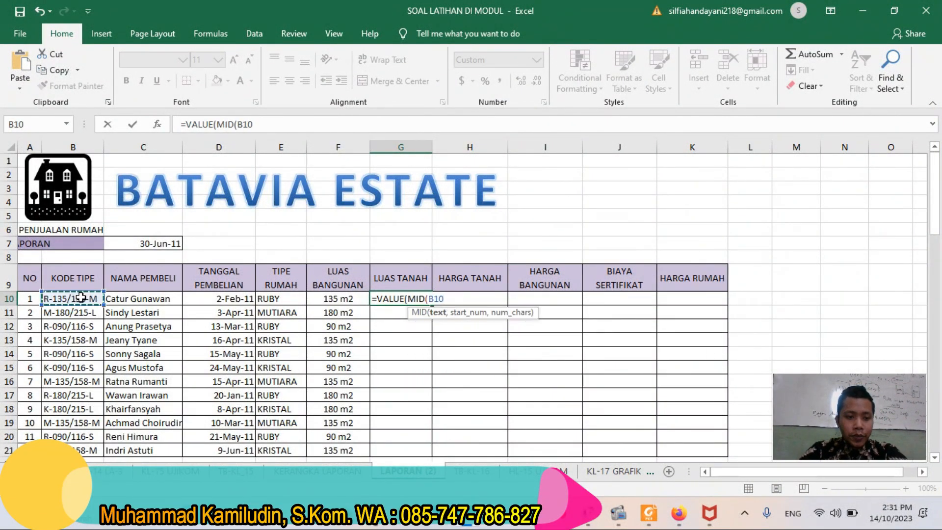
type(",")
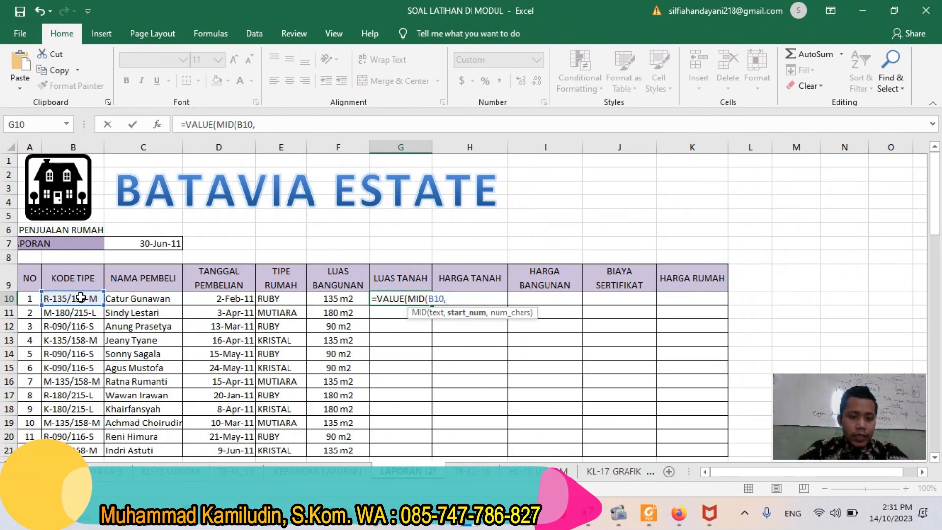
type("7,")
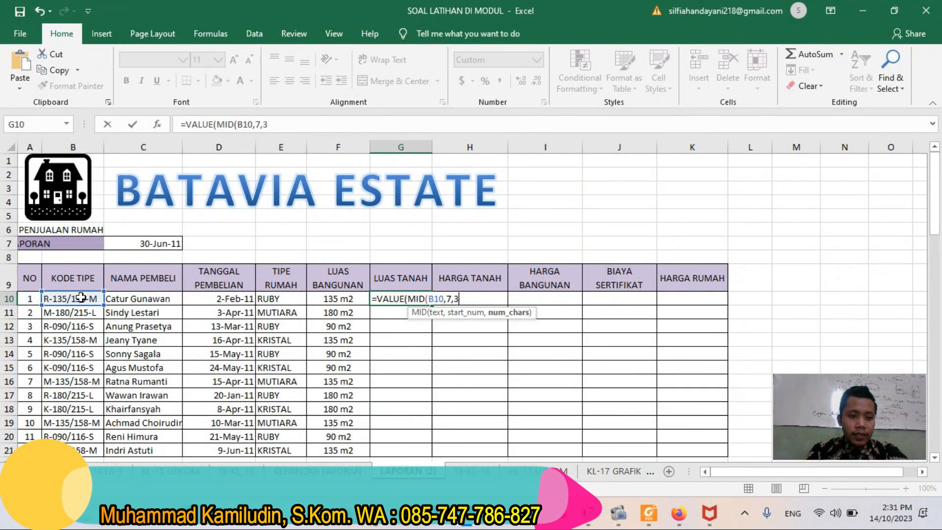
type("3))")
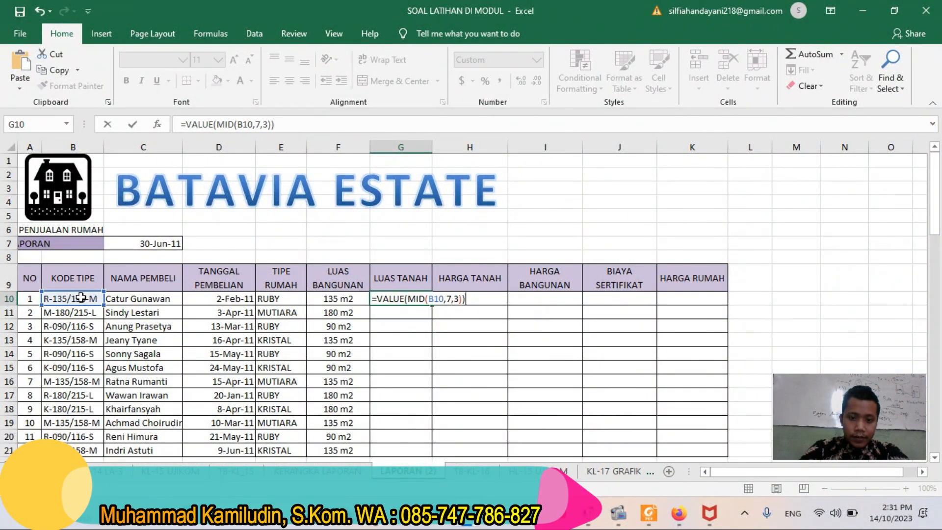
key("Return")
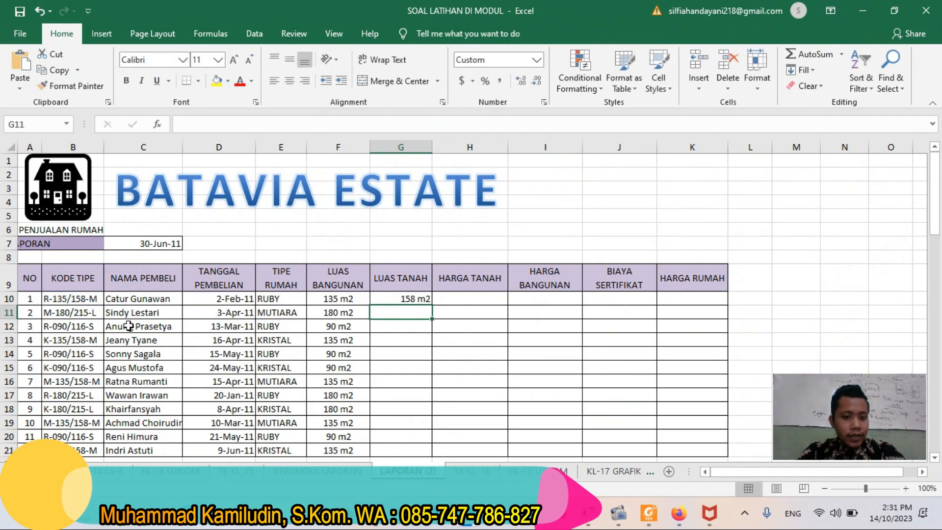
left_click(417, 299)
double_click(430, 304)
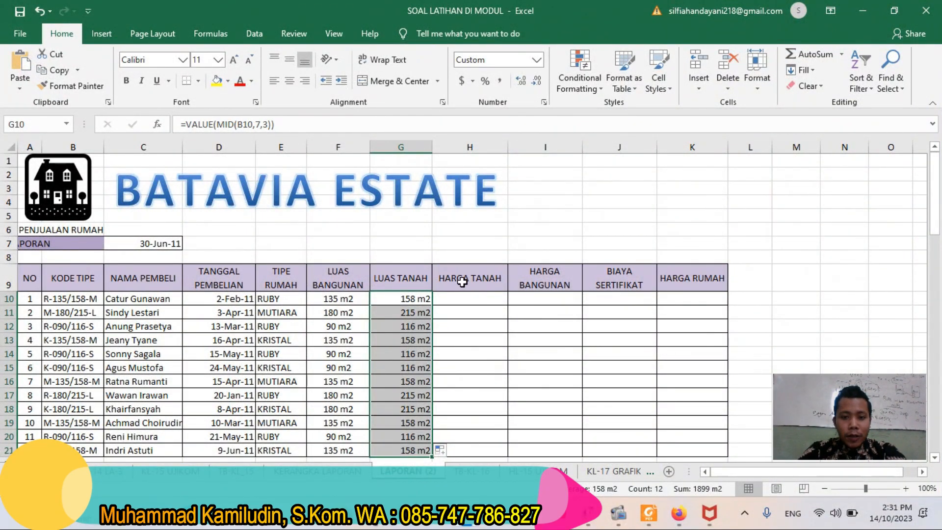
- Read the Harga Tanah and remaining column rules in the instructions and examine the price tables on the TB-KL-16 sheet
scroll(487, 309, "down", 7)
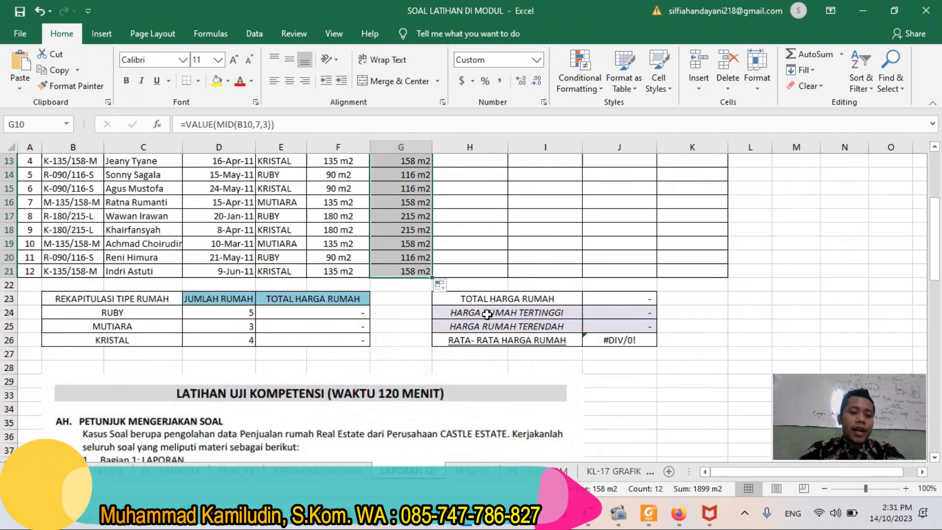
scroll(483, 329, "down", 5)
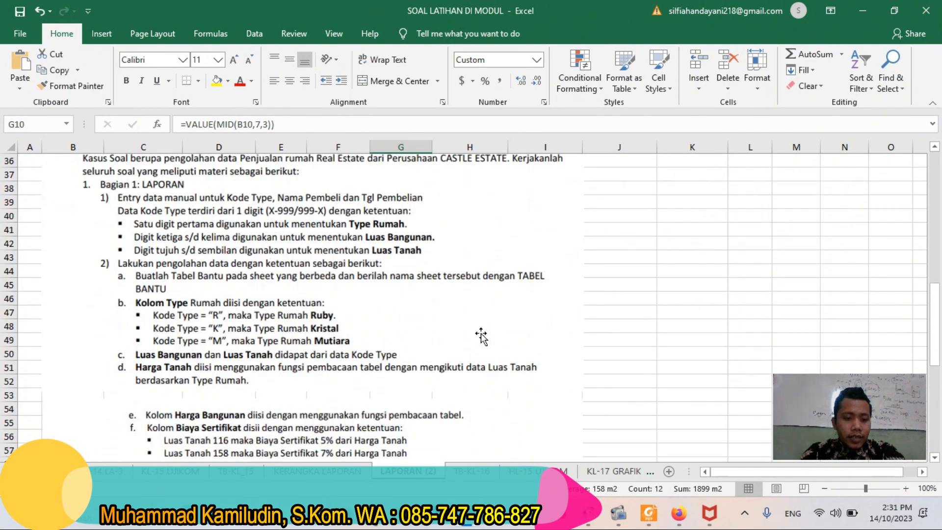
scroll(269, 362, "down", 2)
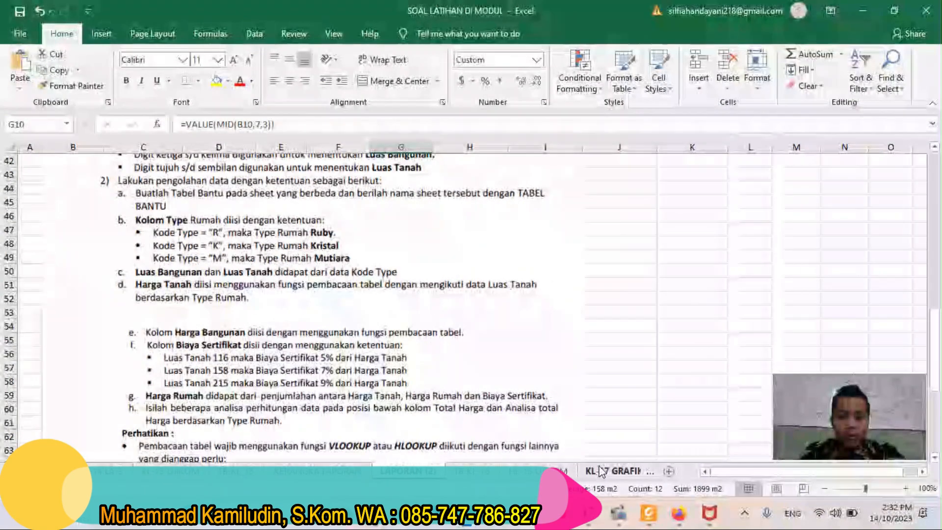
left_click(461, 467)
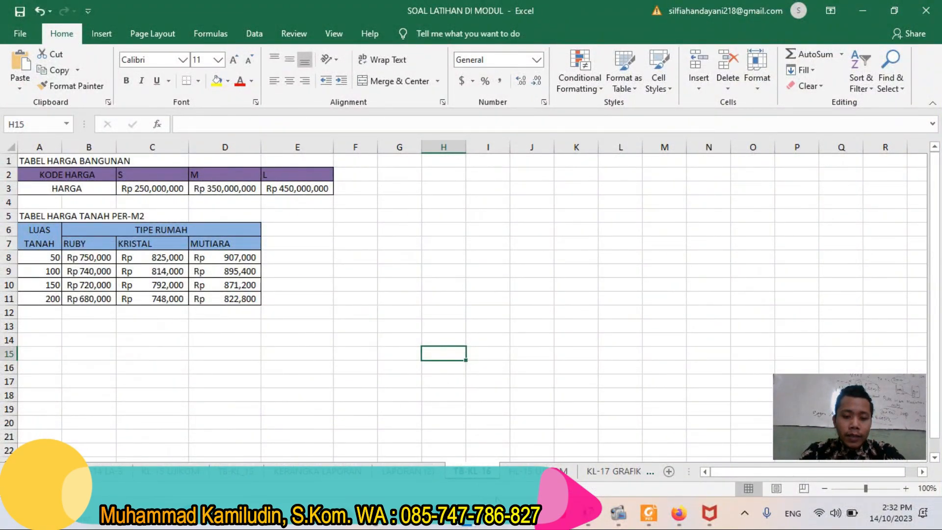
left_click(343, 471)
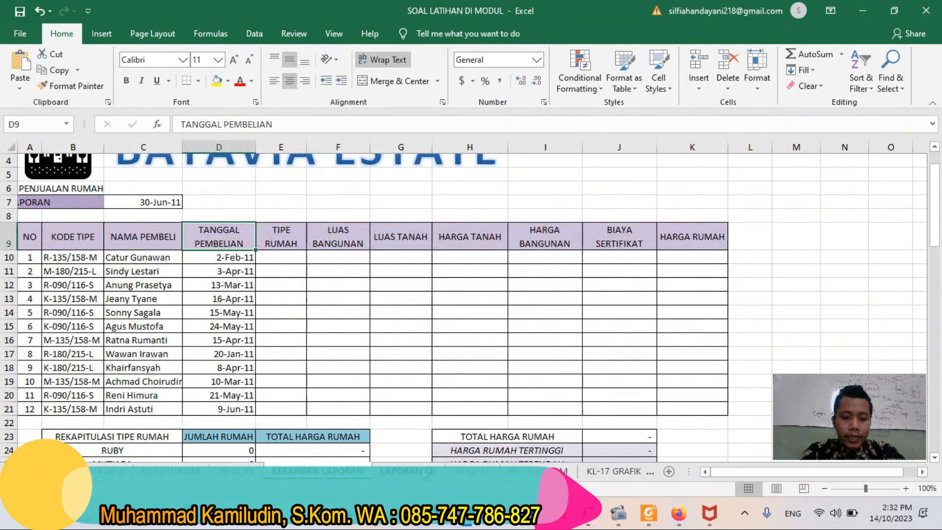
left_click(408, 470)
key("ctrl+Page_Down")
left_click(412, 471)
key("ctrl+Page_Down")
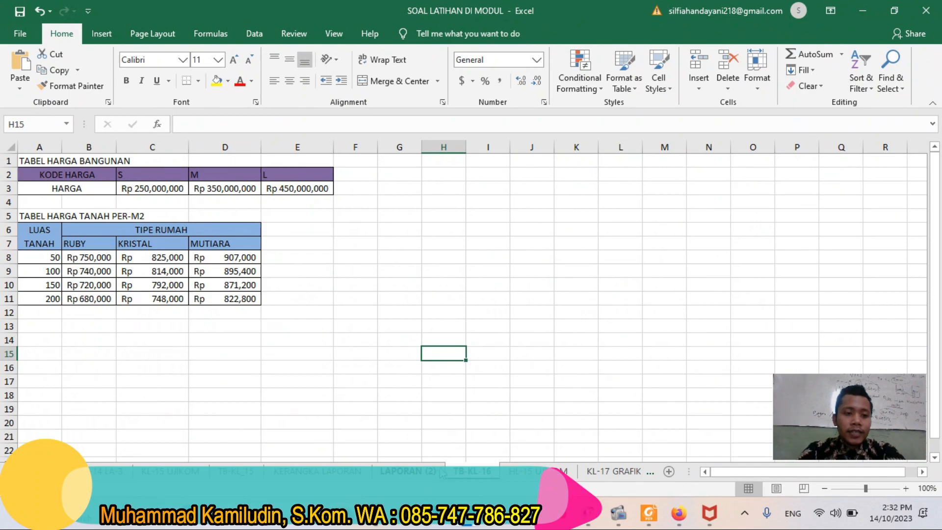
left_click(412, 471)
key("ctrl+Page_Down")
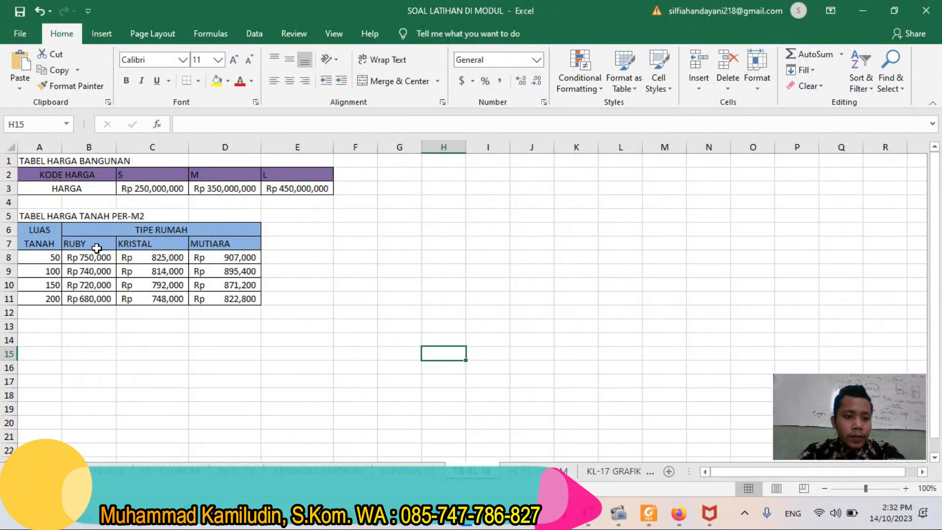
- Define the workbook name TBB for the land price table in A6:D11 on the TB-KL-16 sheet
left_click_drag(46, 241, 252, 301)
right_click(182, 279)
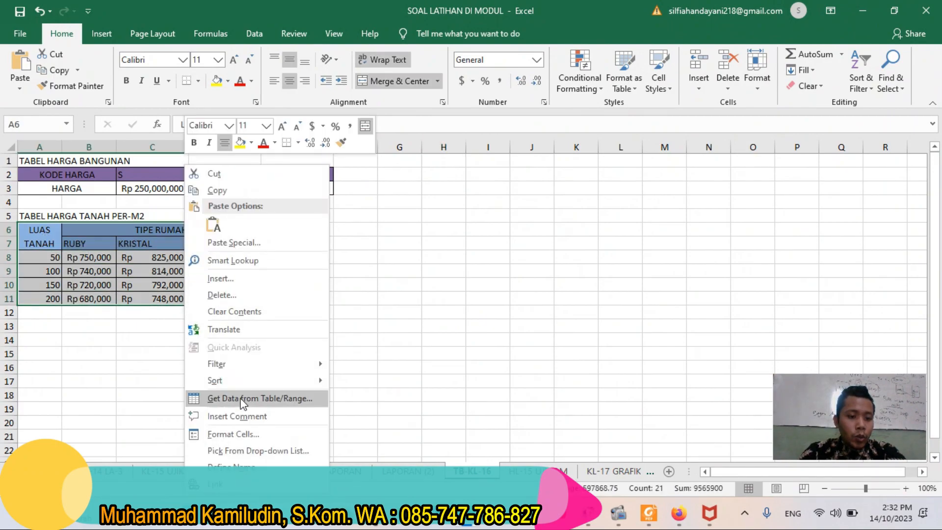
left_click(231, 461)
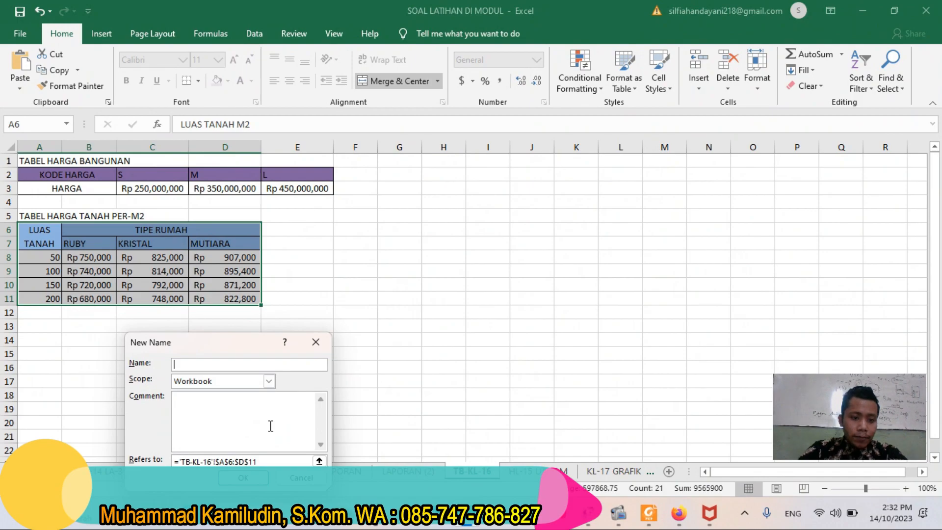
type("TB")
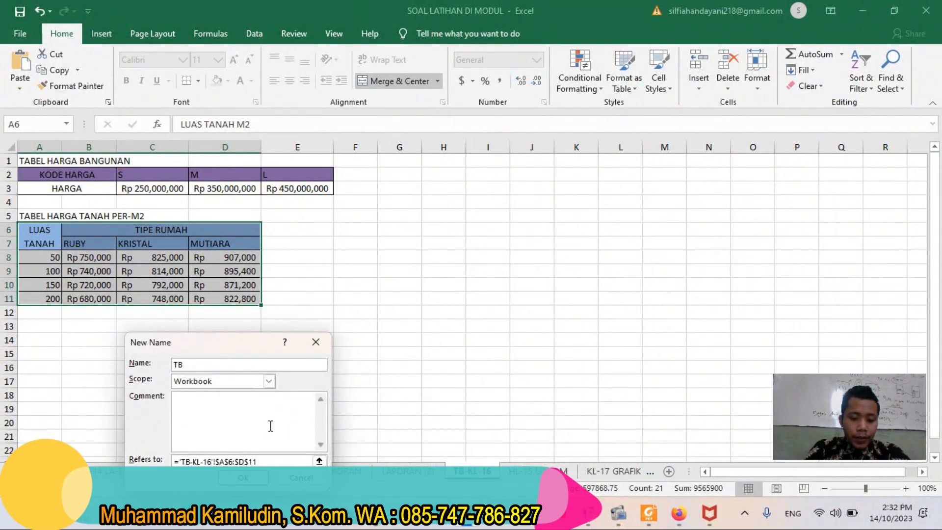
type("B")
key("Return")
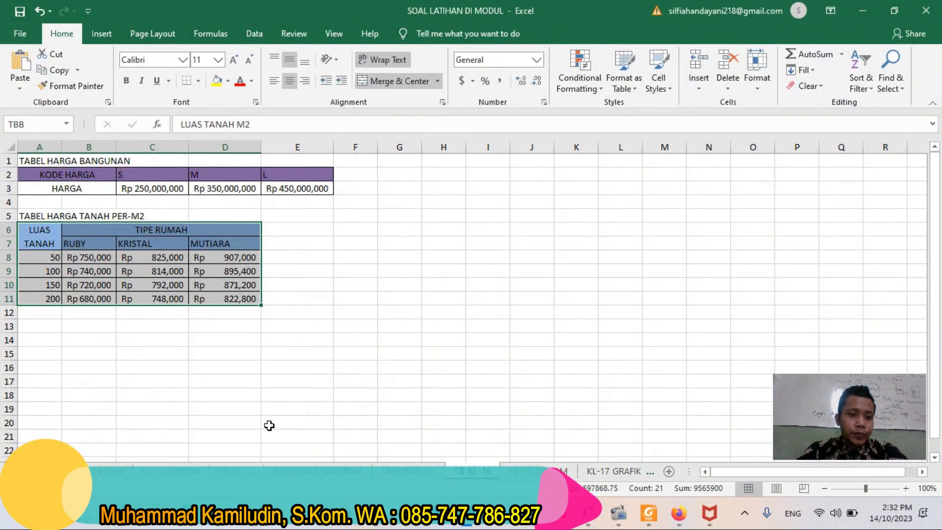
- Define the workbook name TBA for the building price table in A2:E3
left_click(60, 173)
left_click_drag(61, 173, 309, 187)
right_click(309, 187)
left_click(343, 467)
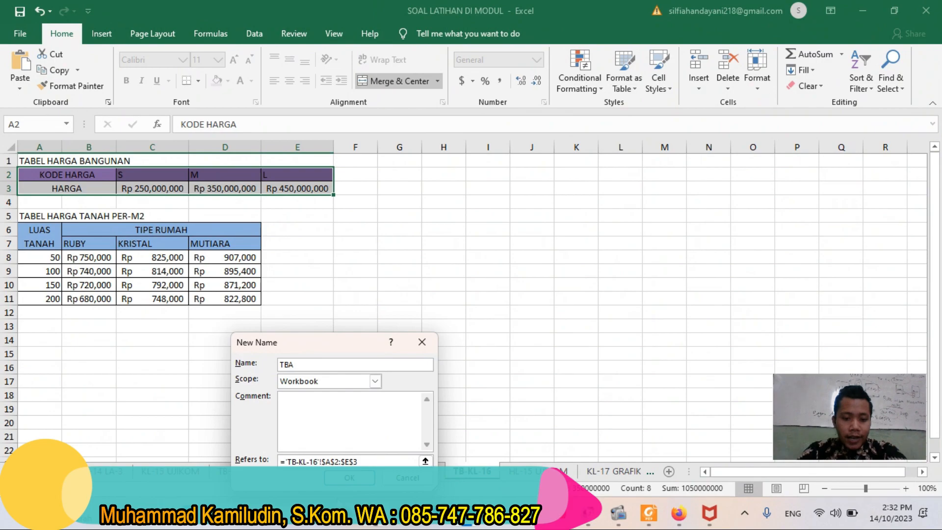
left_click(346, 478)
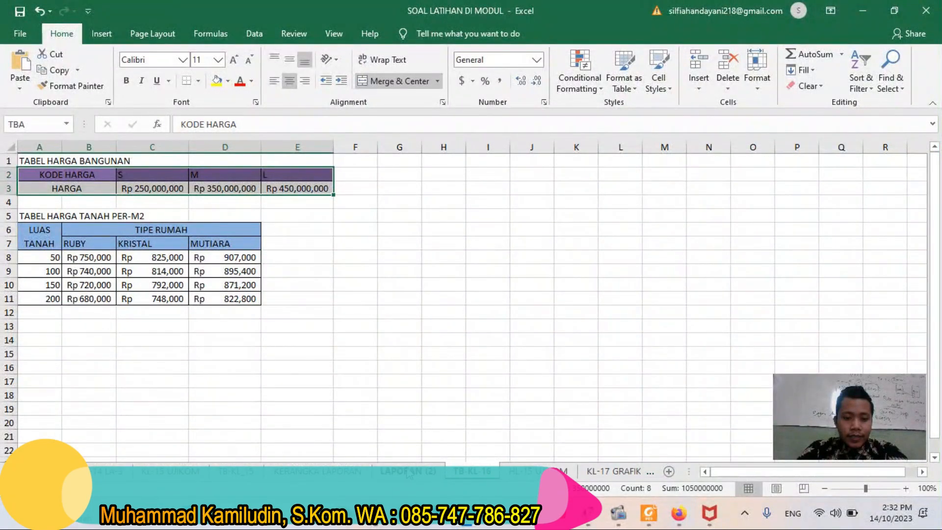
- Compare the Harga Tanah rule in LAPORAN (2) with the LUAS TANAH and TIPE RUMAH layout of the land price table on TB-KL-16
left_click(410, 471)
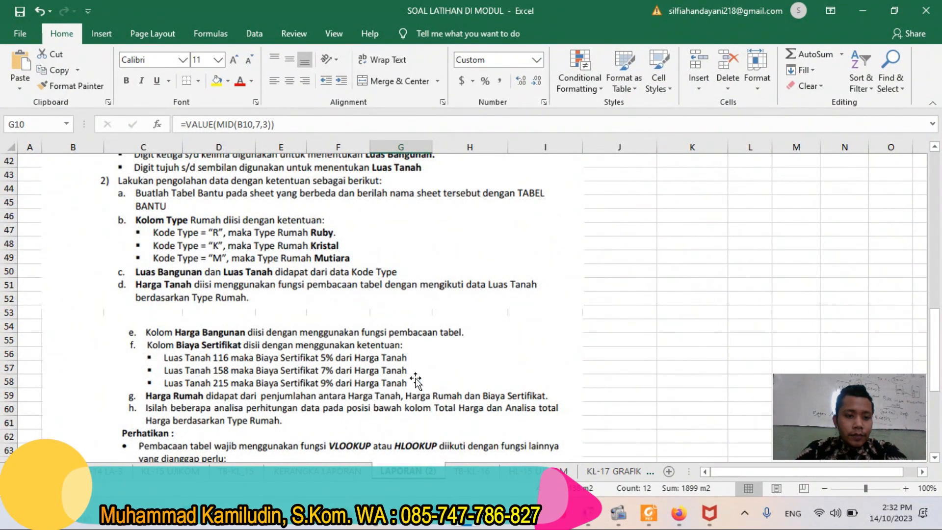
left_click(472, 471)
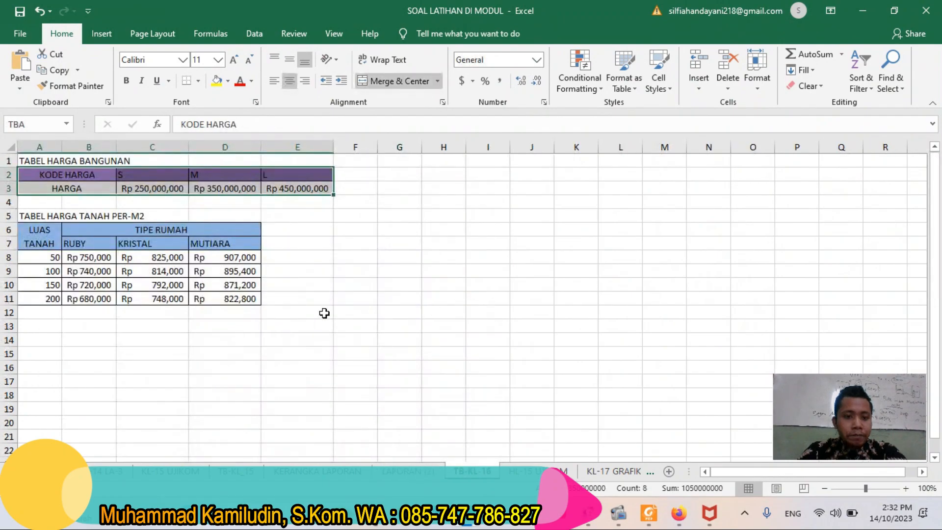
left_click(46, 262)
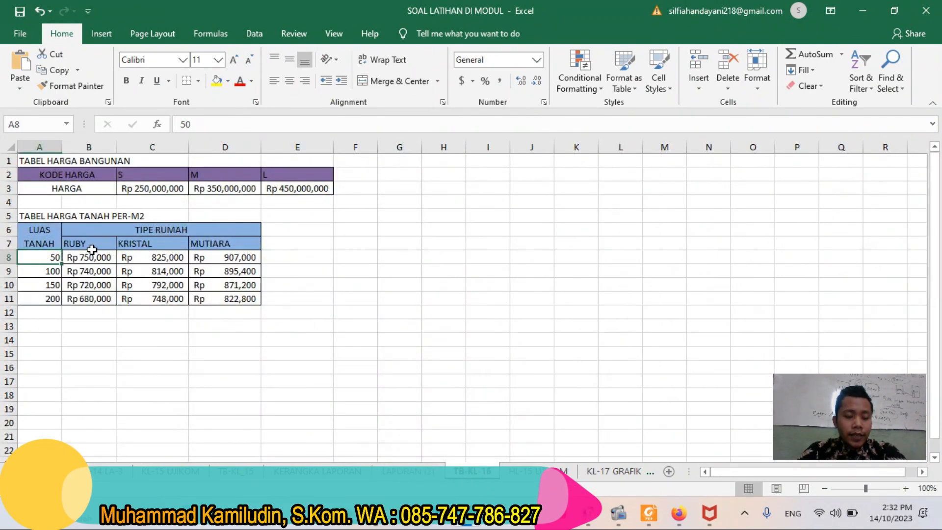
left_click_drag(43, 236, 93, 255)
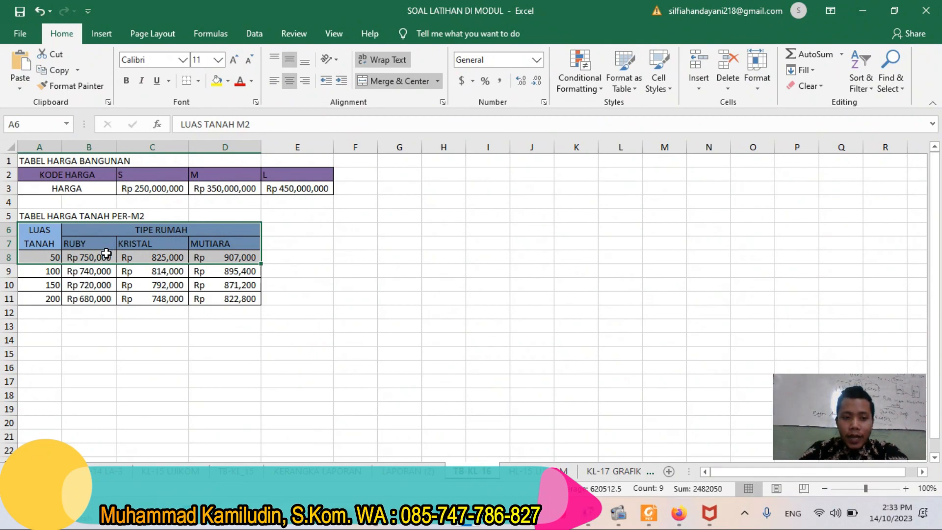
- Check the KODE HARGA headings of the building price table and return to the first HARGA TANAH cell in LAPORAN (2)
left_click(65, 176)
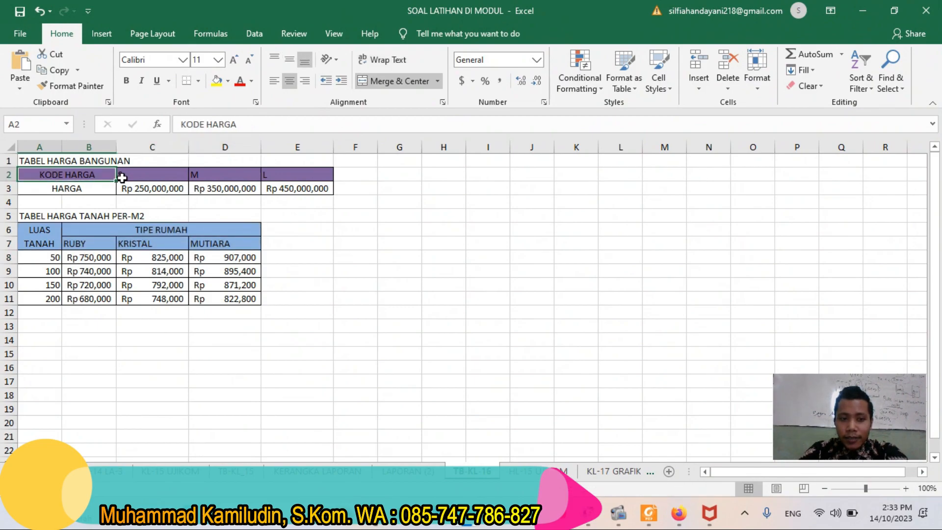
left_click(138, 174)
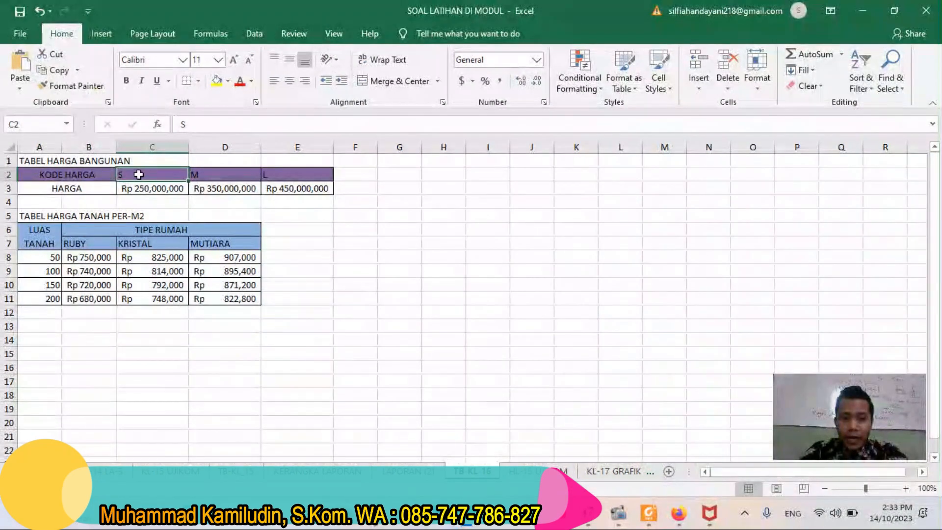
left_click(200, 176)
left_click(266, 178)
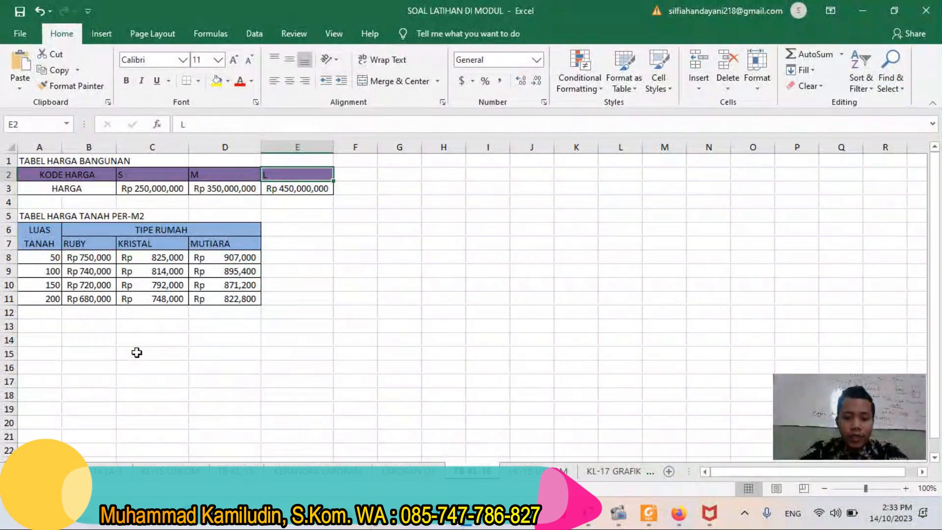
left_click(398, 472)
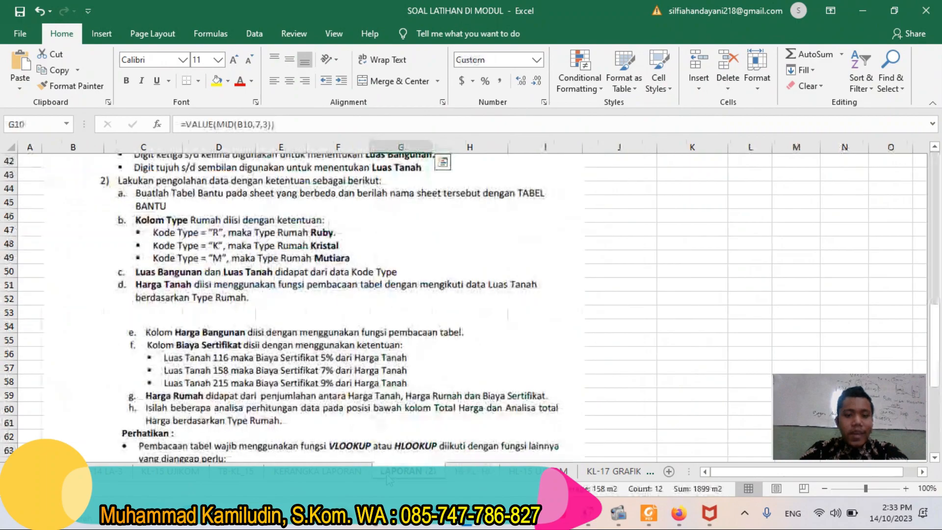
scroll(440, 444, "up", 13)
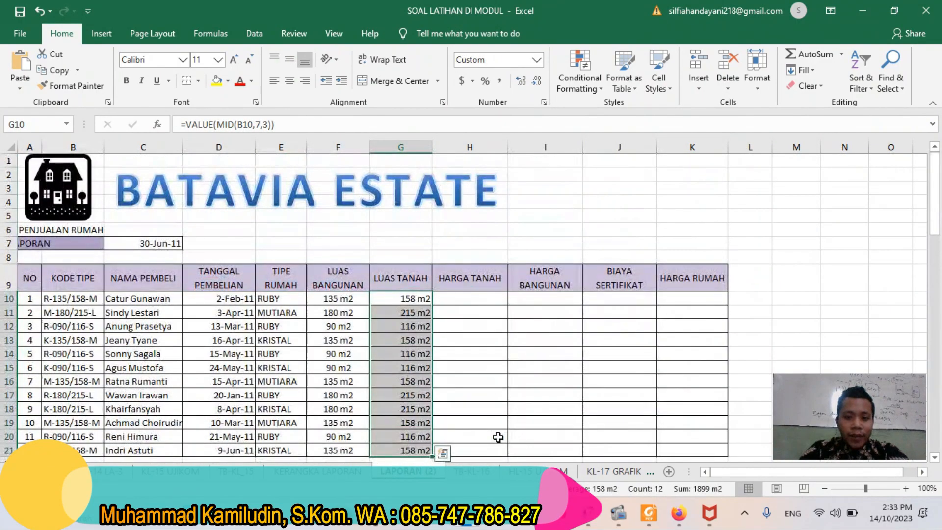
scroll(460, 317, "down", 1)
left_click(459, 256)
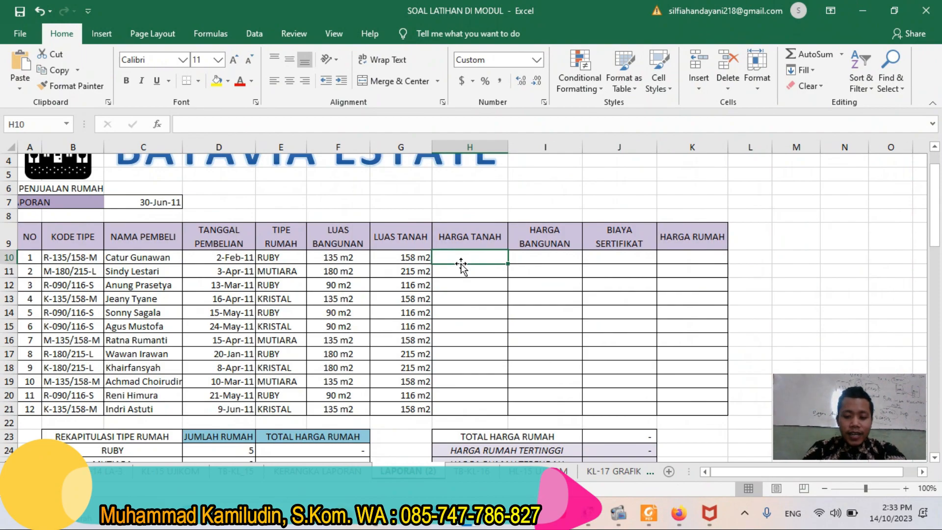
type("=vl")
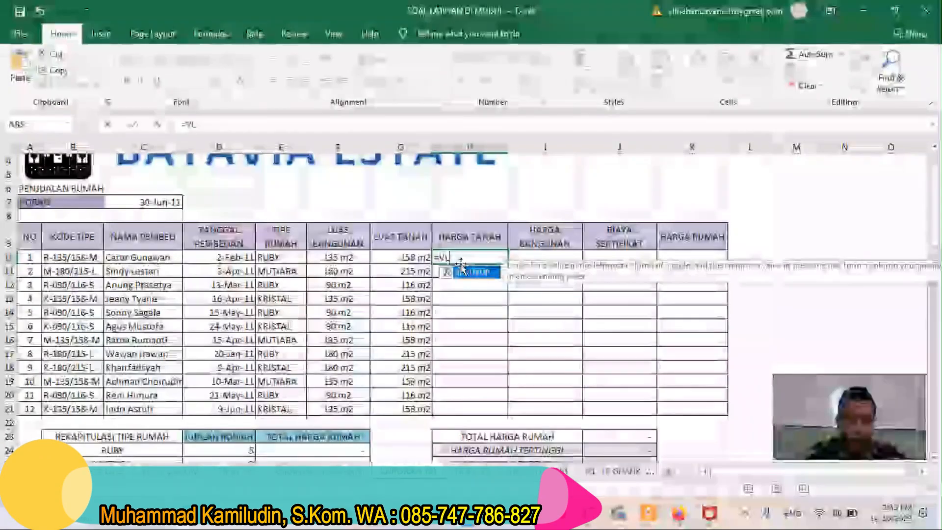
key("Tab")
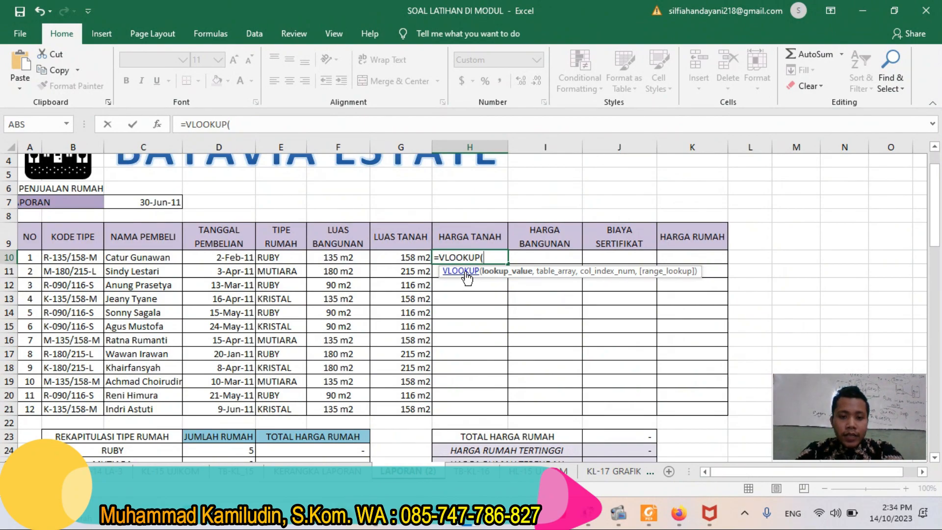
left_click(398, 257)
type(",")
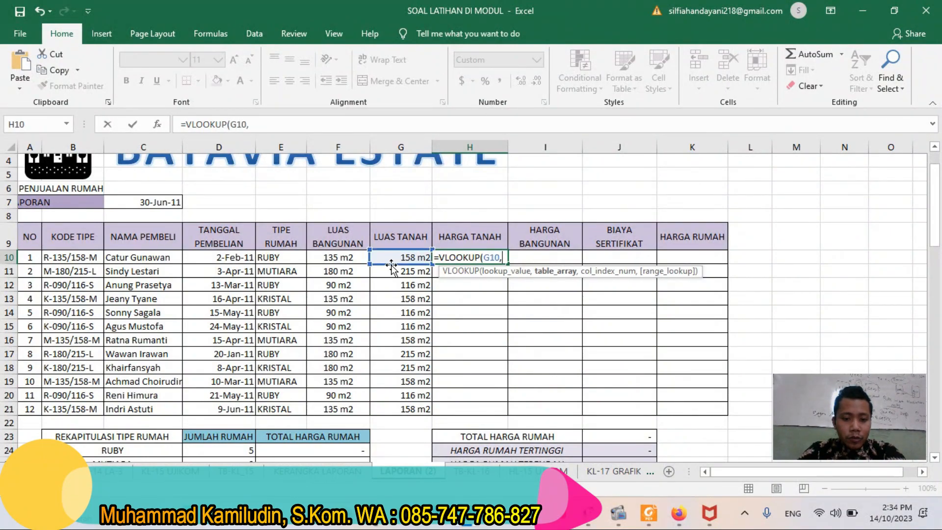
type("TB")
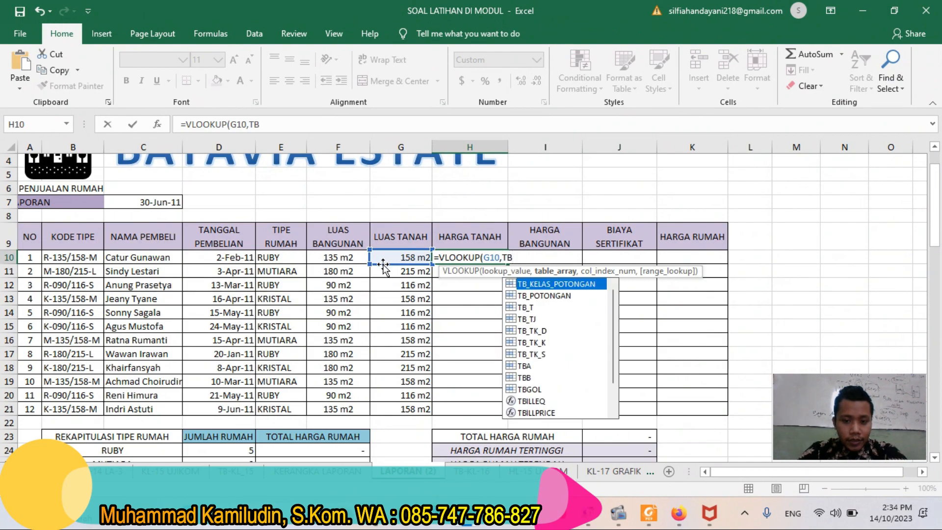
type("B")
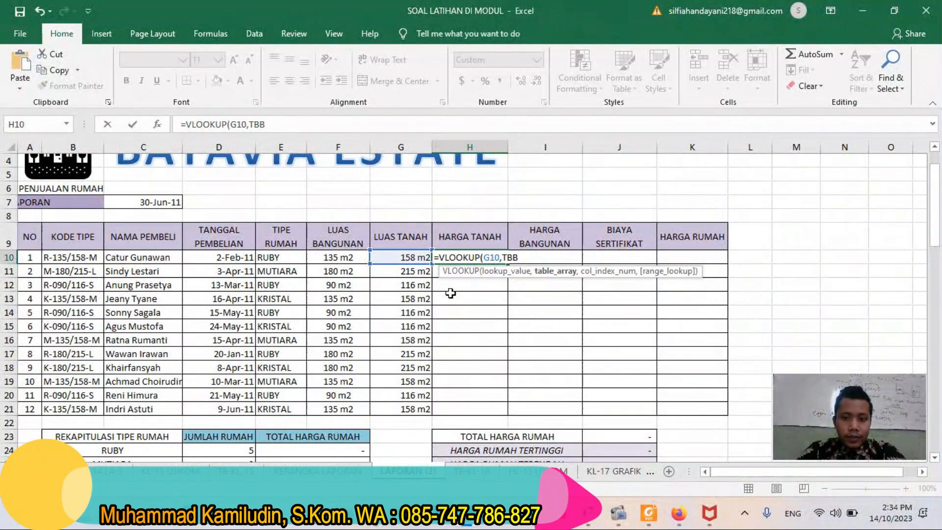
type(",")
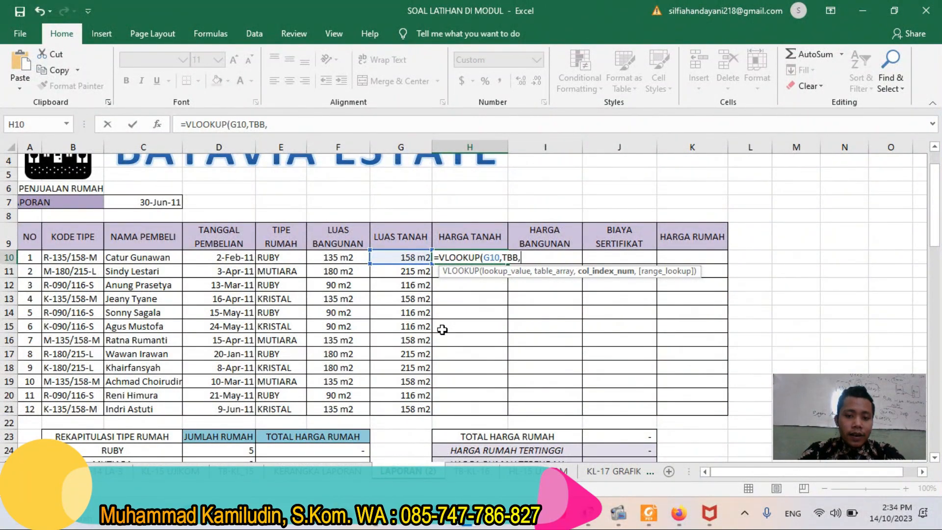
type("IF(")
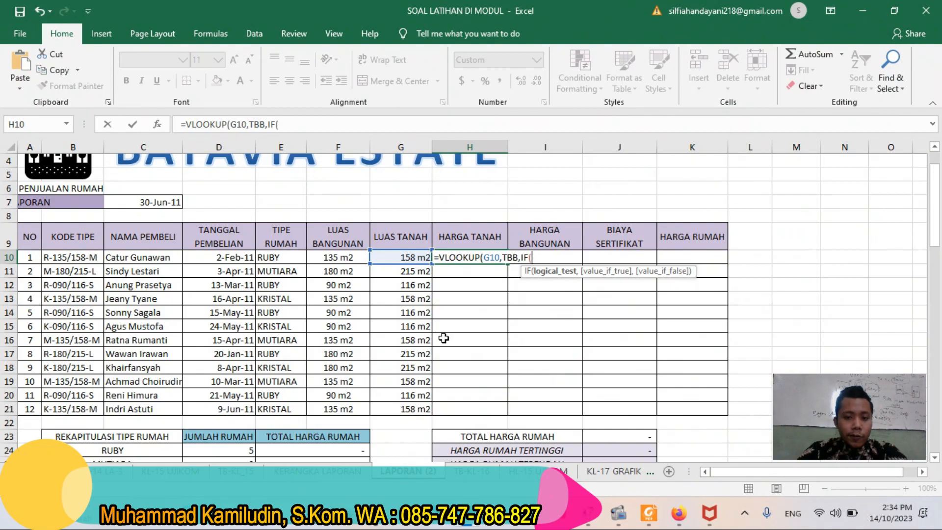
left_click(286, 257)
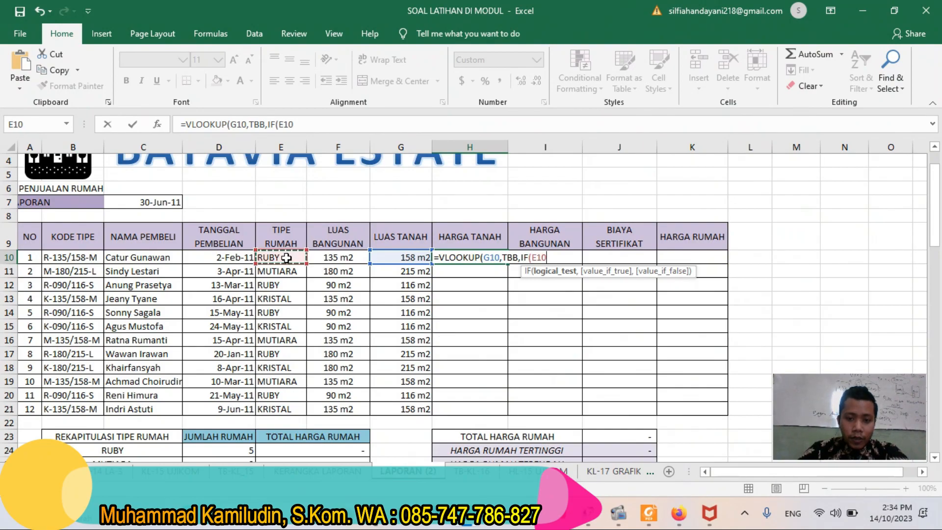
type("=\"RUB")
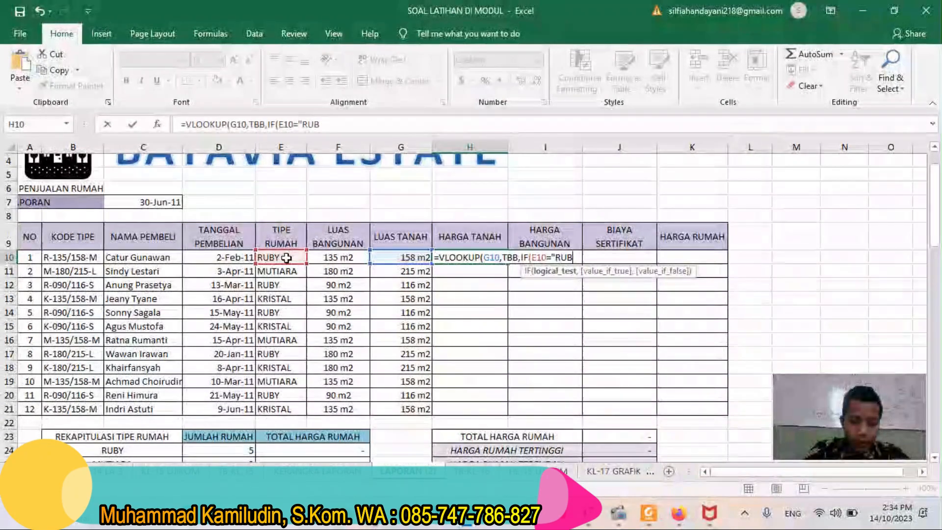
type("Y\"")
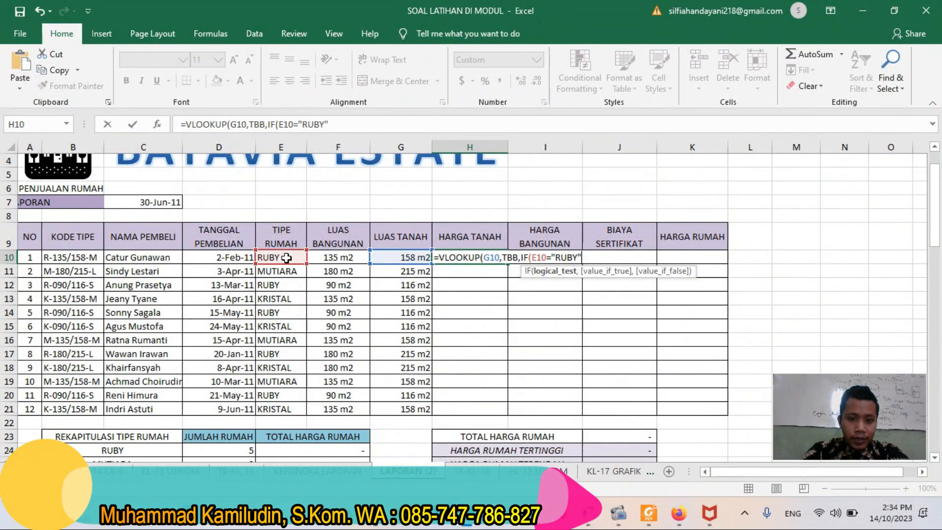
type(",")
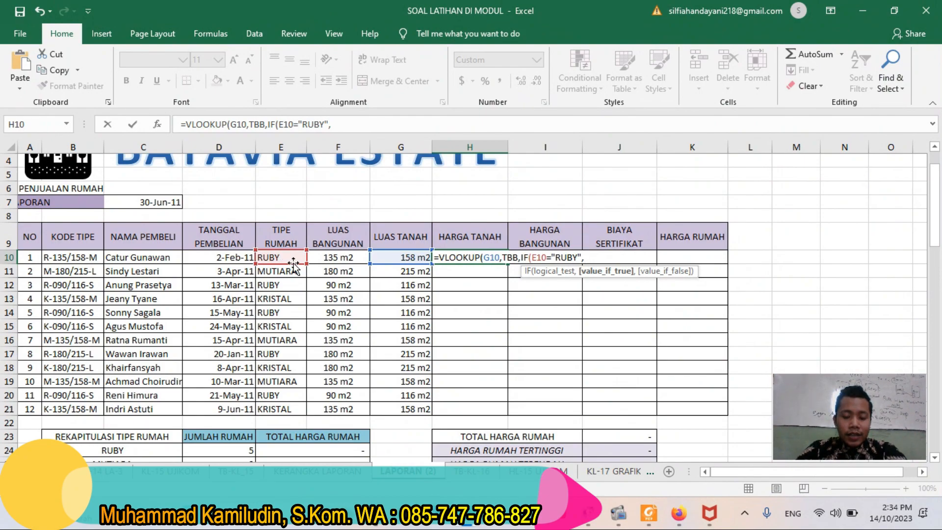
left_click(471, 478)
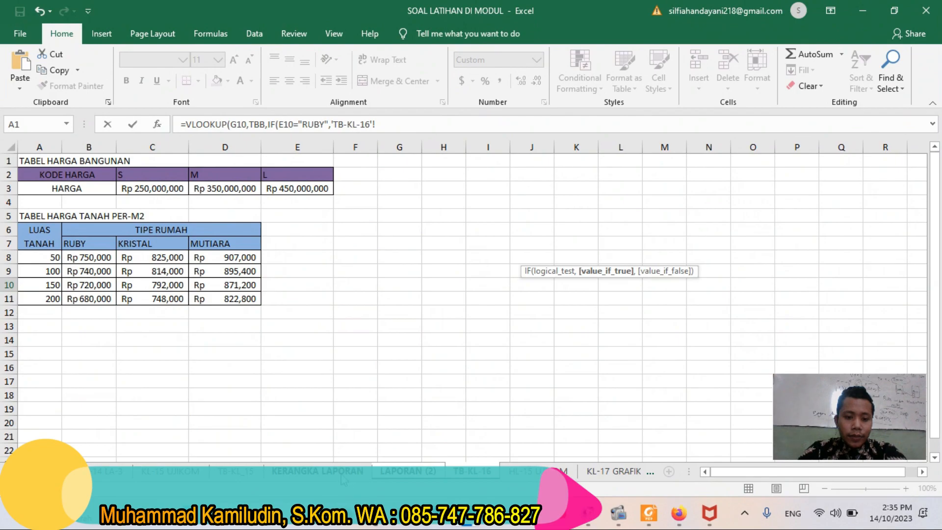
left_click(405, 475)
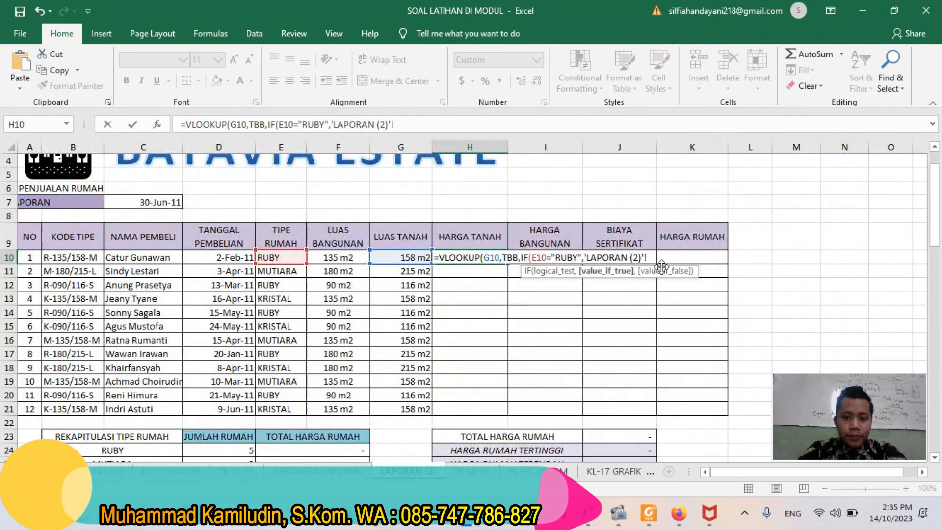
left_click(655, 259)
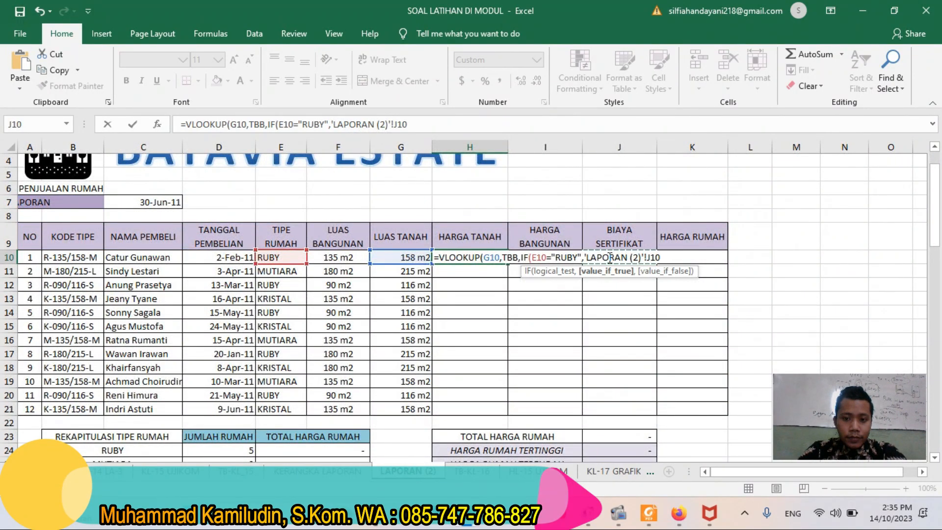
left_click_drag(407, 124, 328, 124)
key("BackSpace")
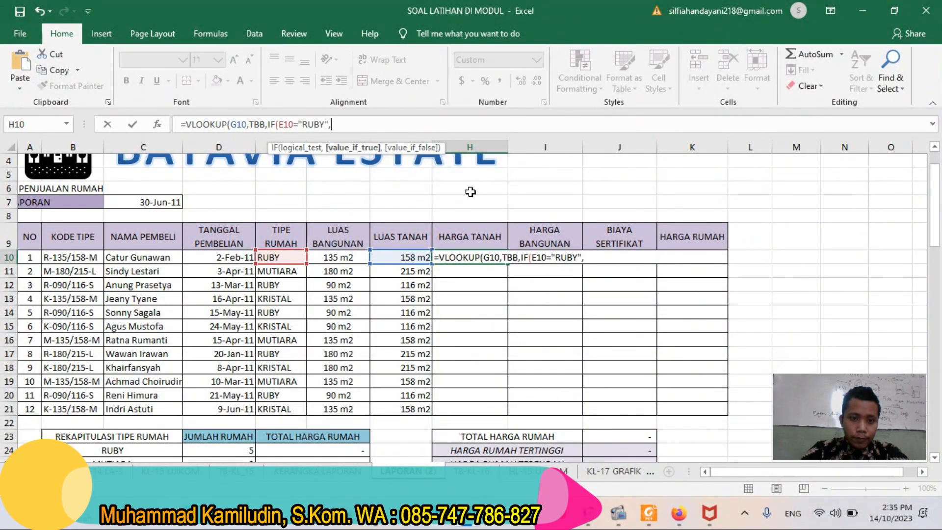
type("2,")
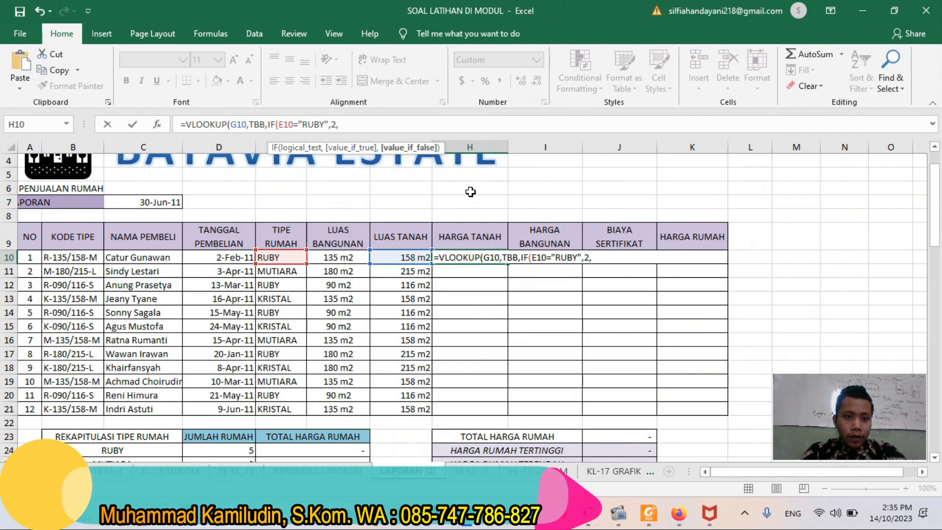
type("IF(")
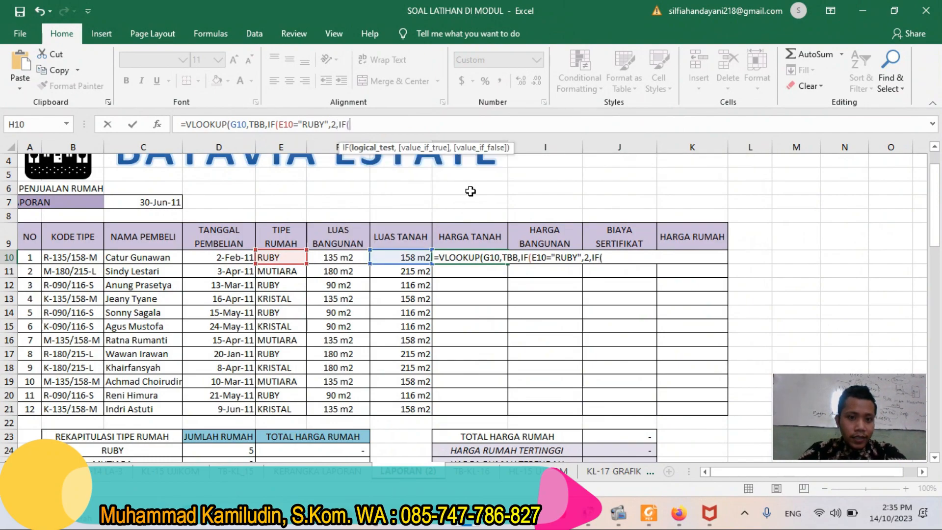
left_click(293, 257)
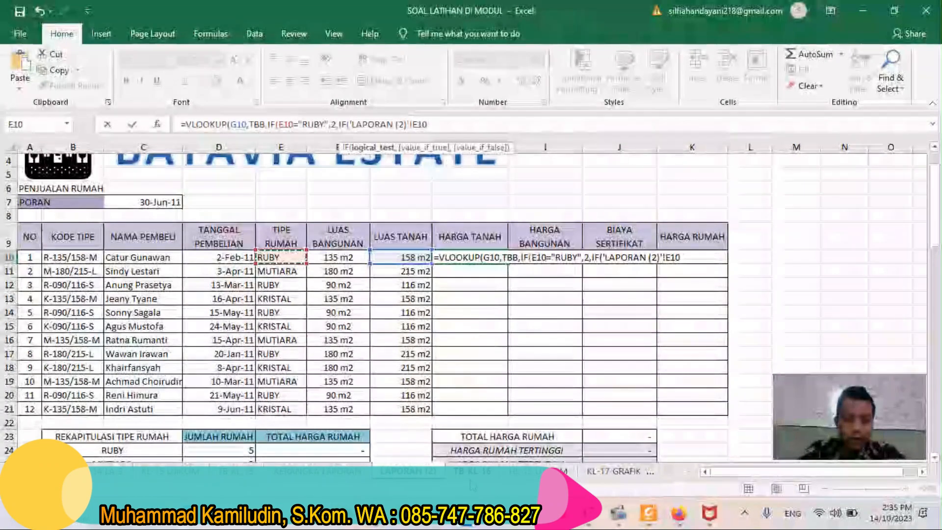
left_click_drag(428, 124, 17, 104)
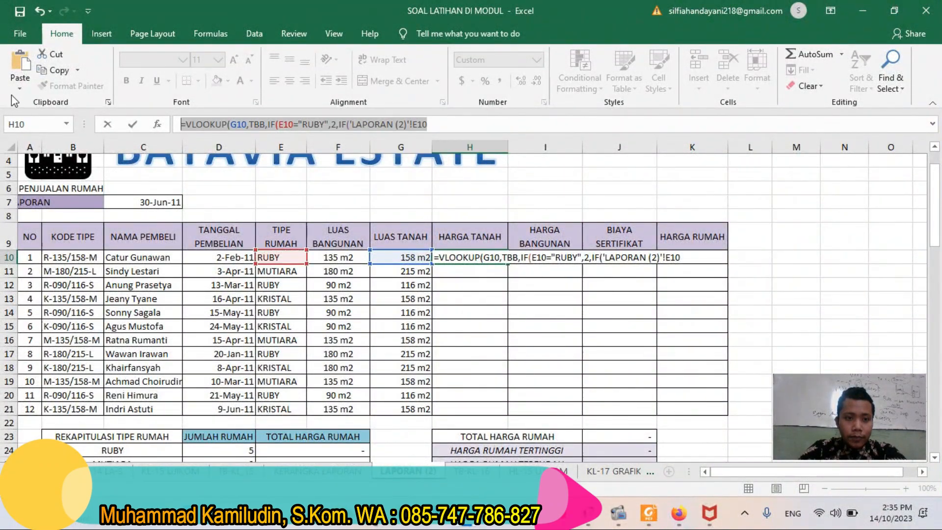
key("Delete")
key("Return")
key("Up")
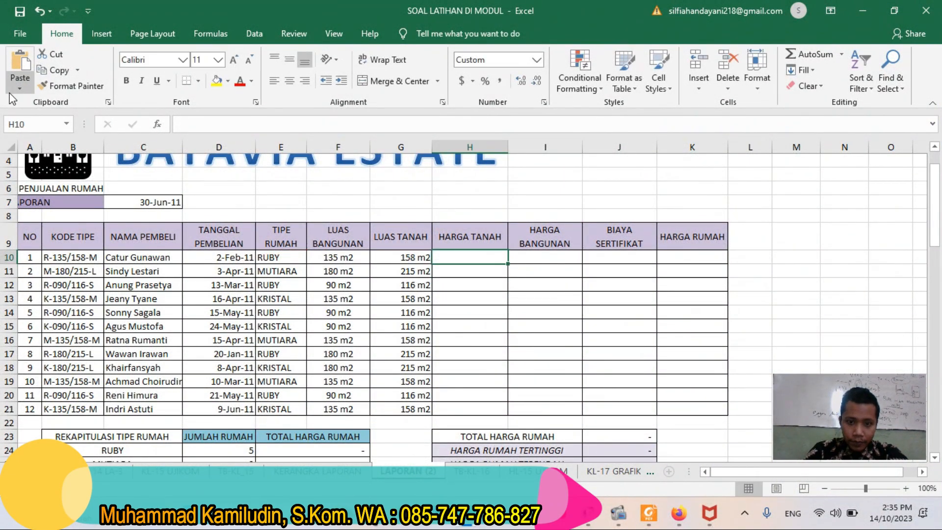
- Start a VLOOKUP formula in H10 under HARGA TANAH with G10 as lookup value and TBB as table array
left_click(193, 125)
type("=")
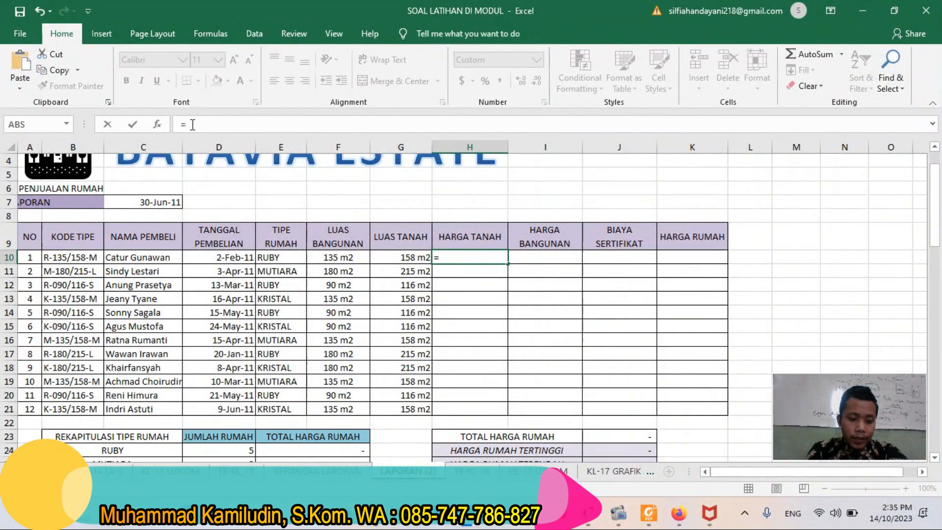
type("VLOOKUP(")
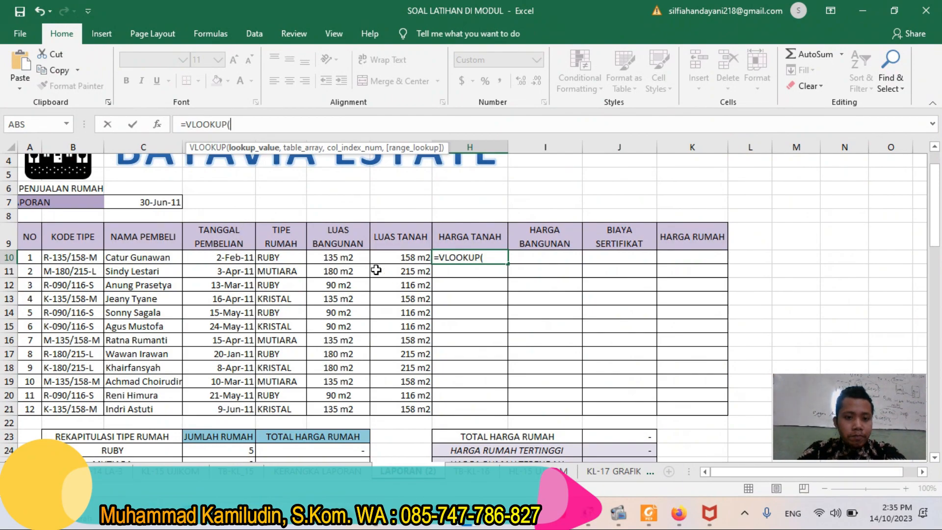
left_click(391, 259)
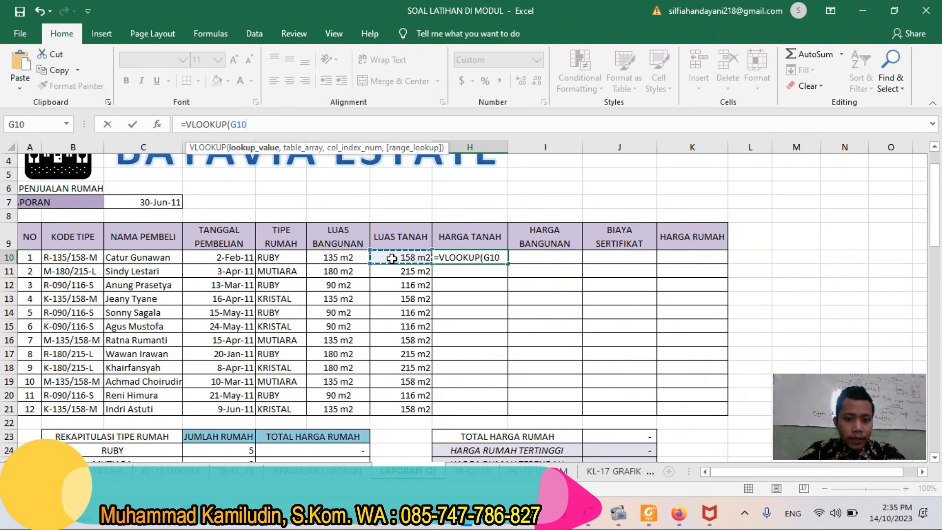
type(",")
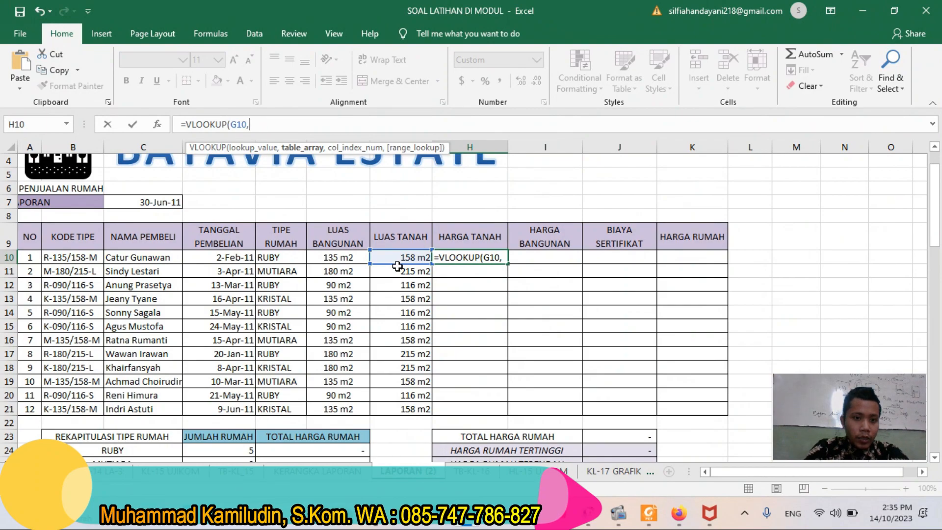
type("TBB")
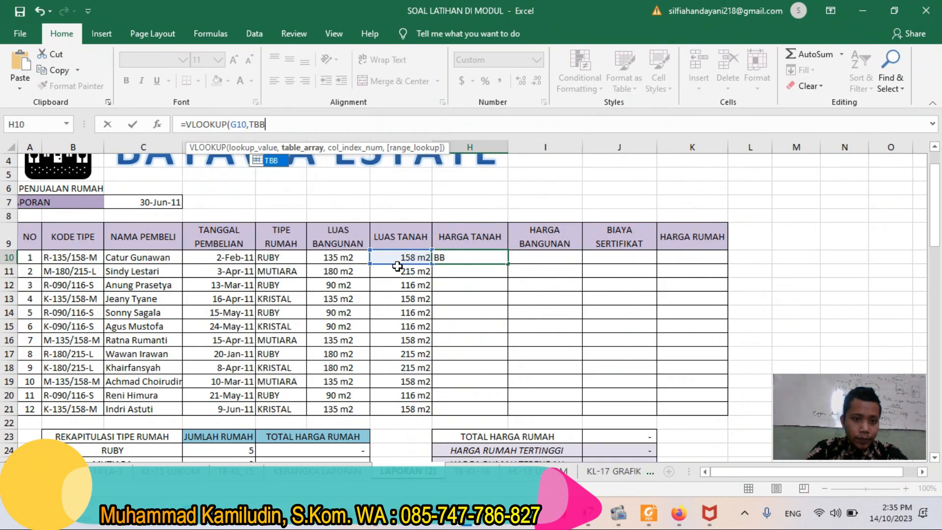
key("Tab")
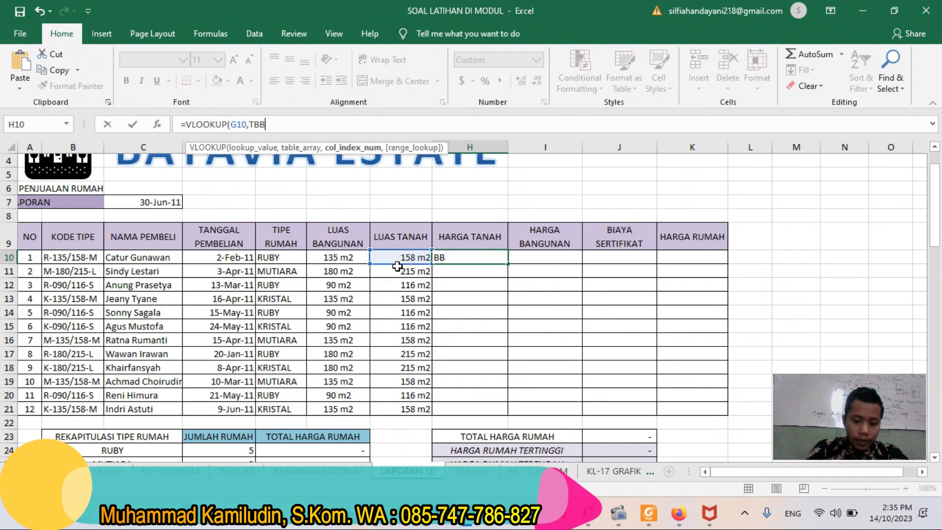
- Add the column index to the H10 formula as IF(E10="RUBY",2,IF(E10="KRISTAL",3,4))
type(",IF(")
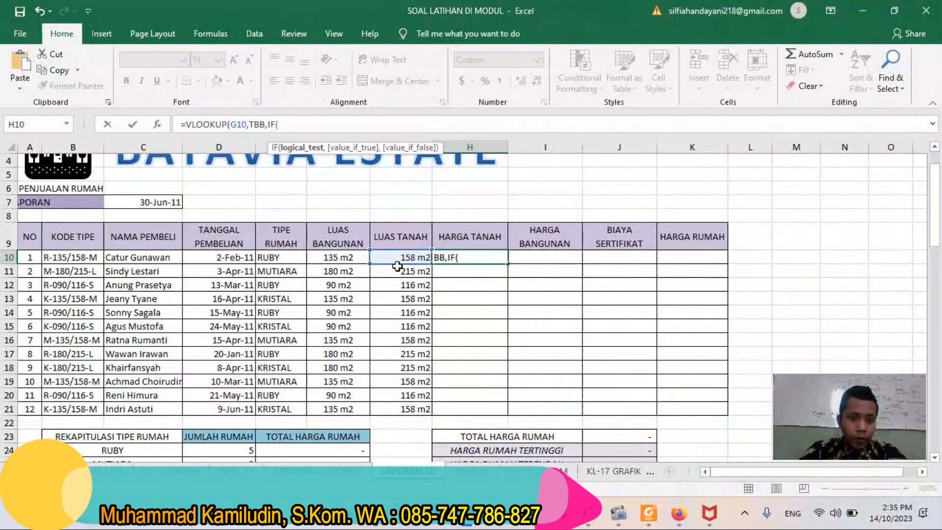
left_click(280, 258)
type("=\"RUB")
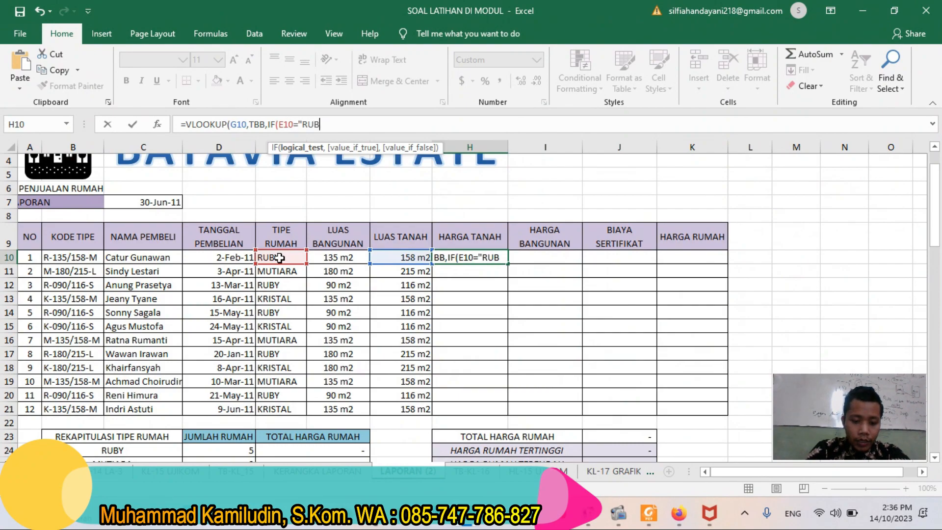
type("Y\",")
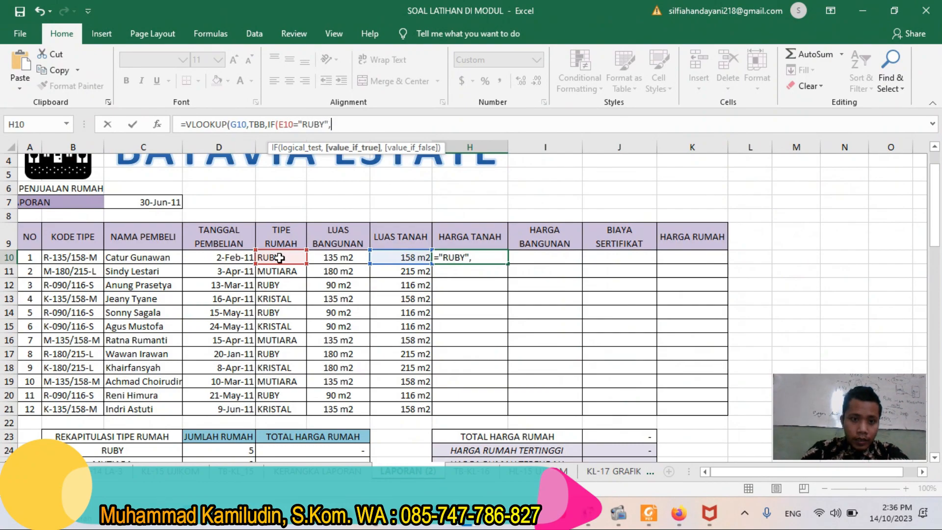
type("2,IF(")
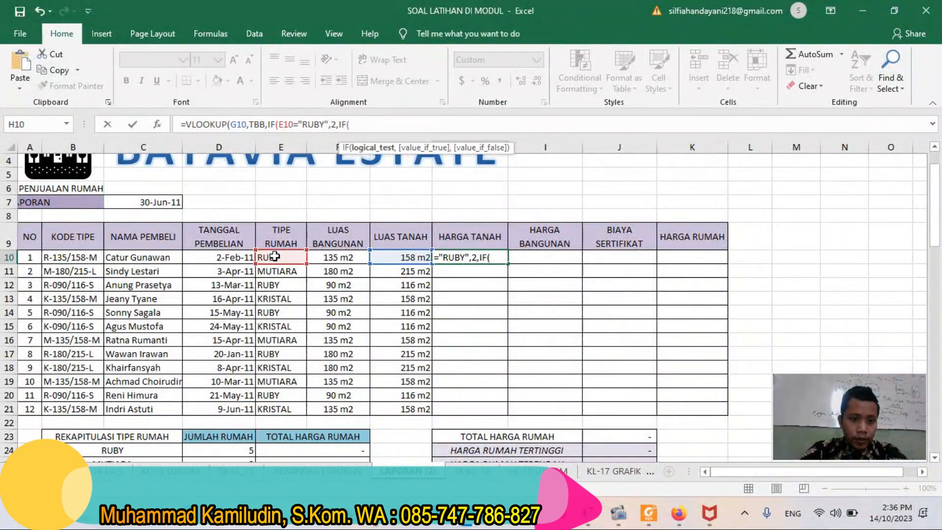
left_click(274, 256)
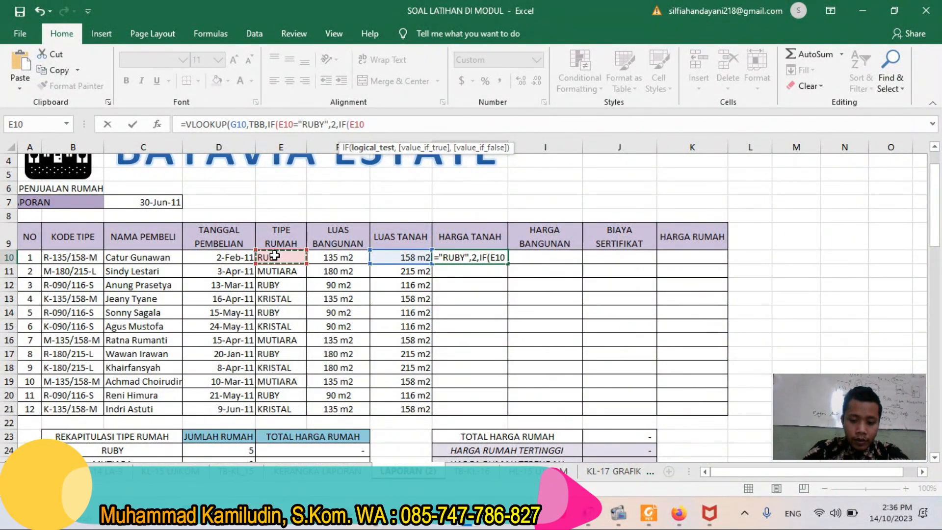
type("=\"KRISTA")
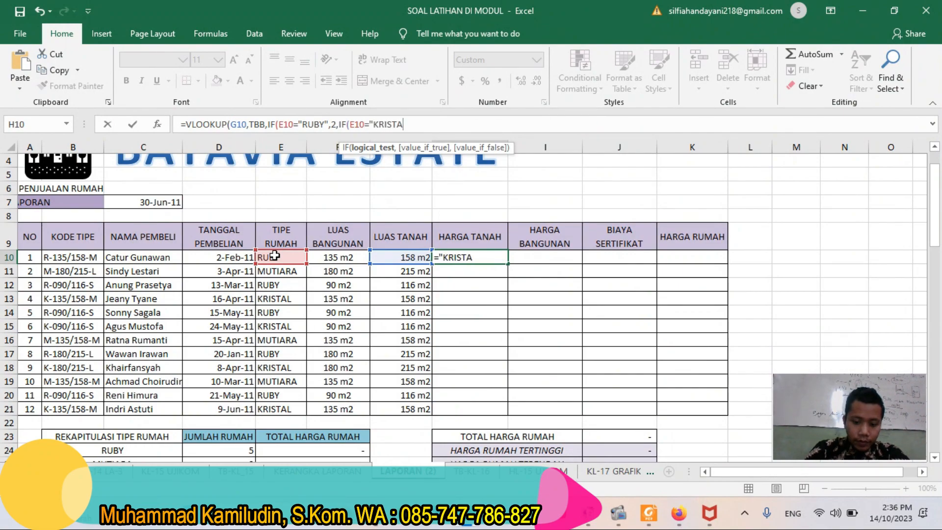
type("L\",3")
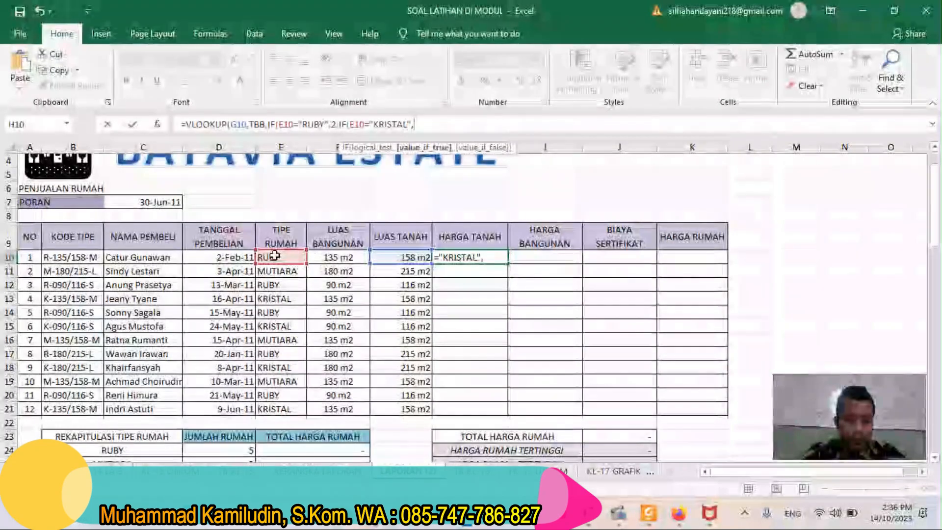
type(",")
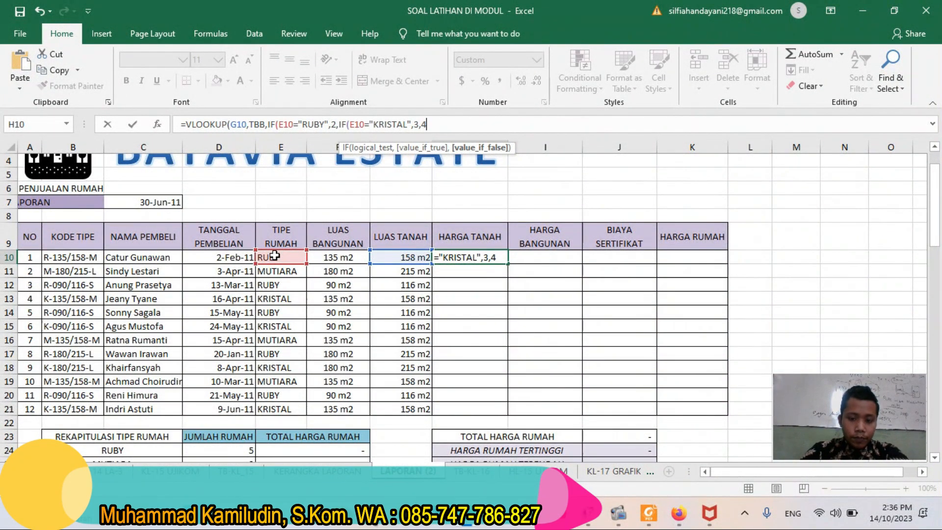
type("4))")
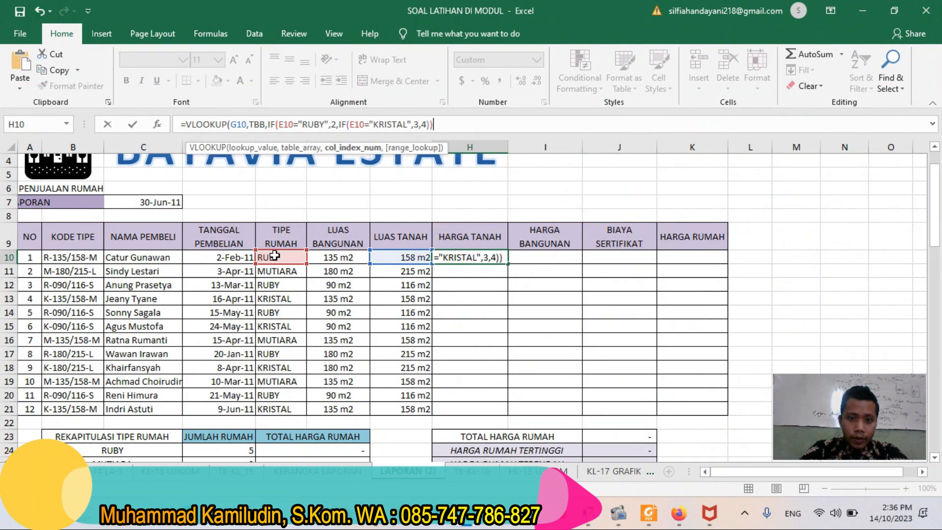
- Complete the H10 formula with approximate match TRUE, multiply it by G10, and fill it down through H21
type(",")
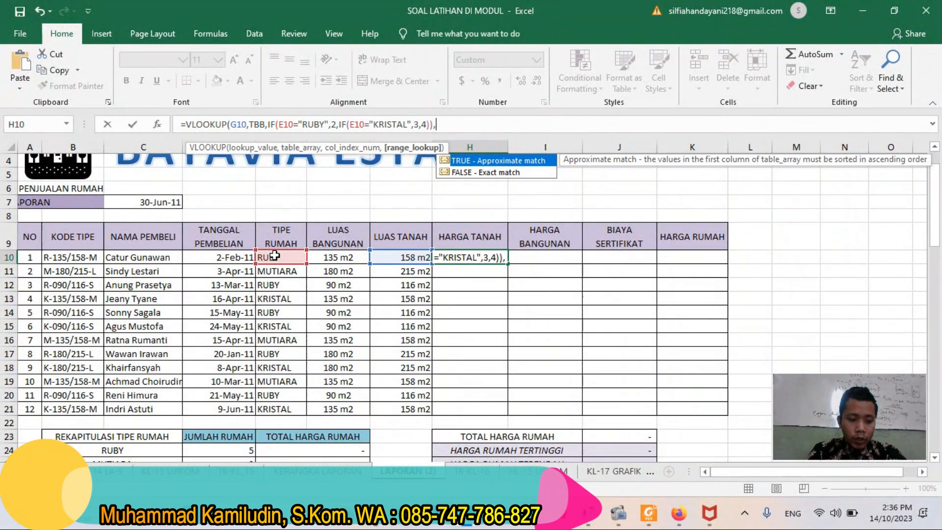
key("Tab")
type(")")
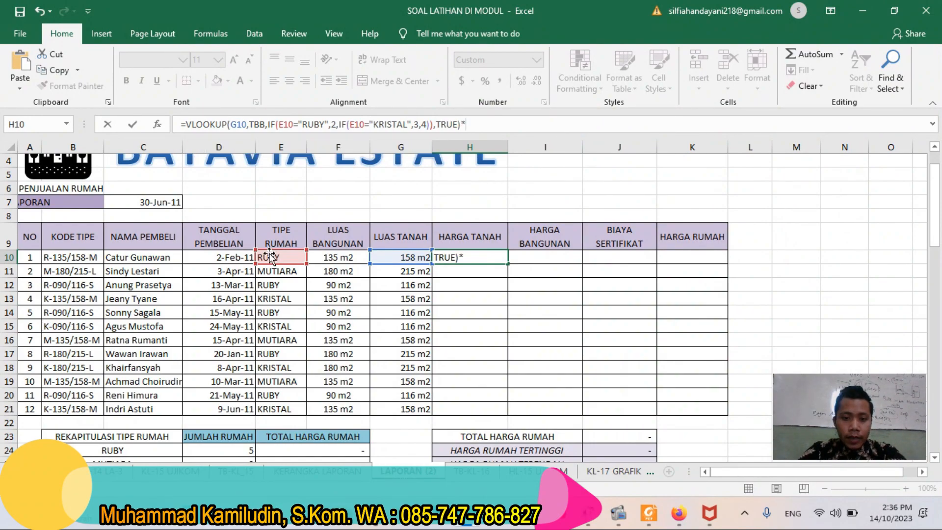
left_click(400, 258)
key("Return")
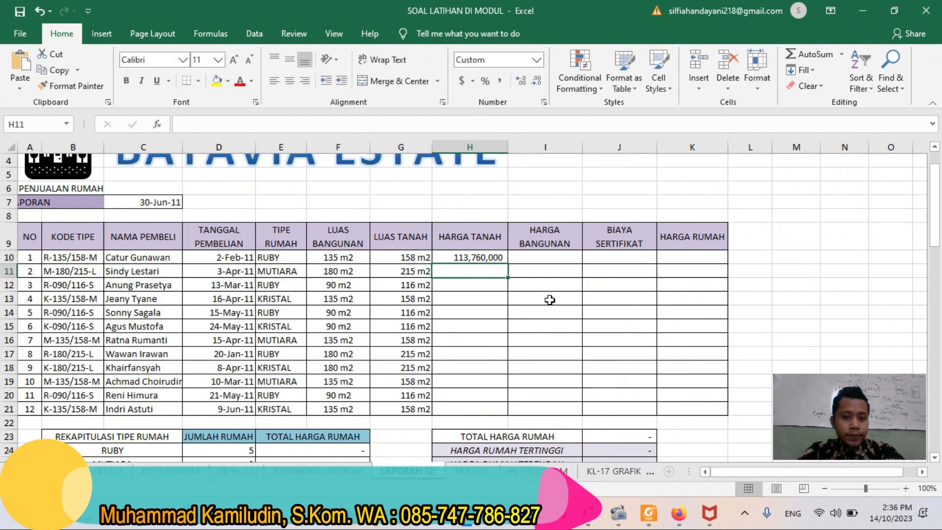
left_click(481, 259)
double_click(508, 264)
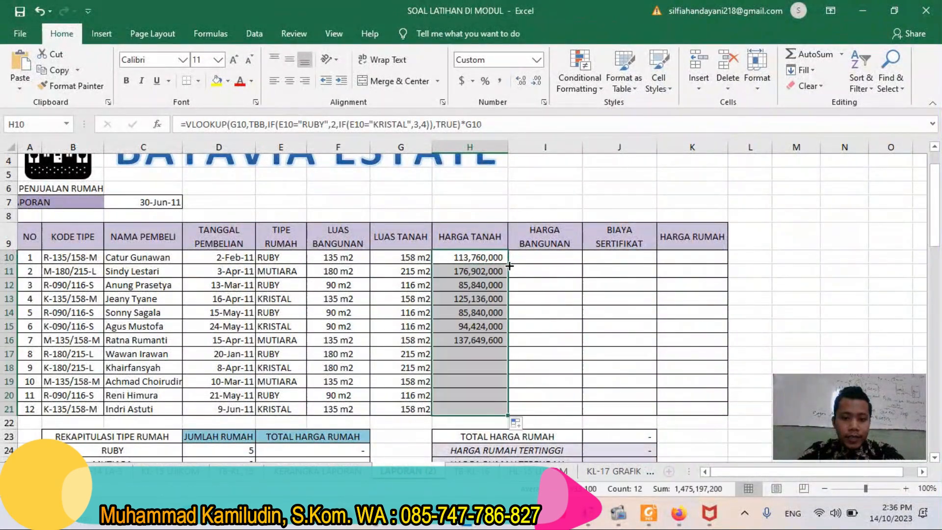
- Compare the HARGA TANAH results and H10 formula with those on the HL-15 UJIKOM sheet, returning to LAPORAN (2)
left_click(523, 475)
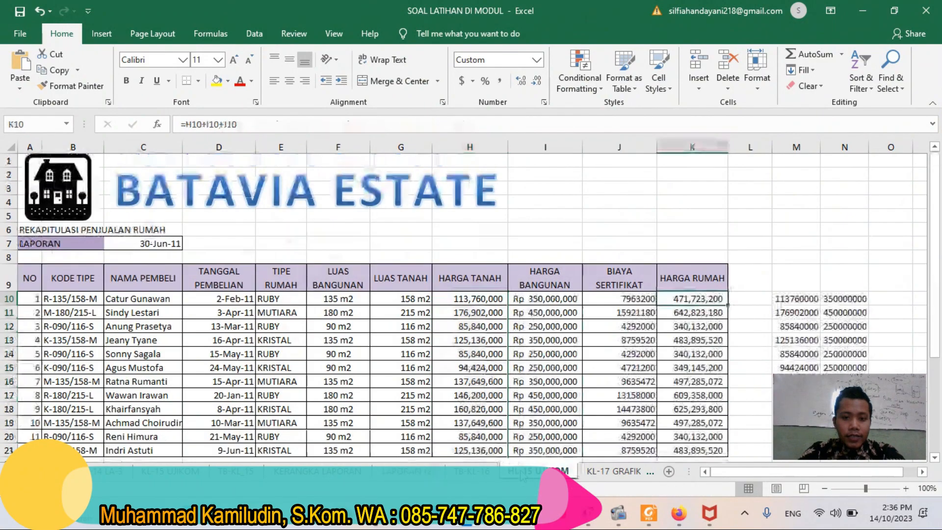
left_click(471, 300)
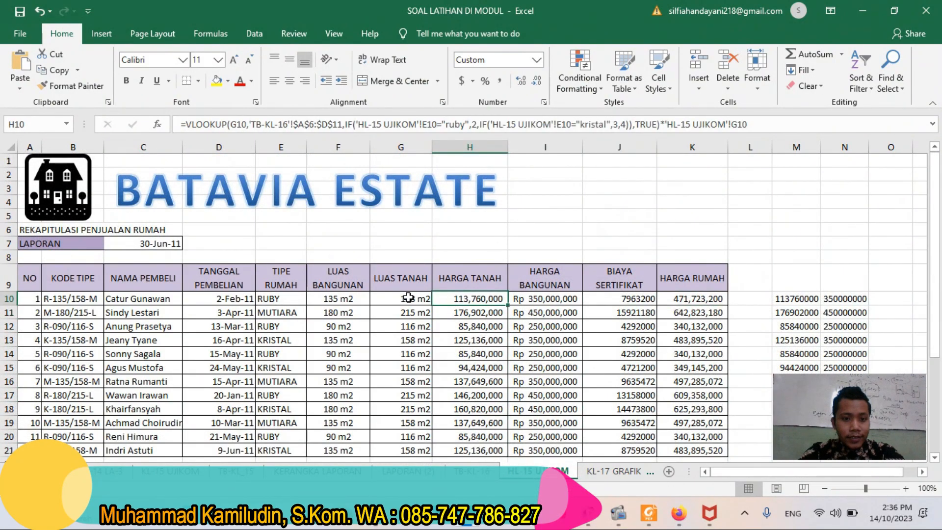
left_click(418, 474)
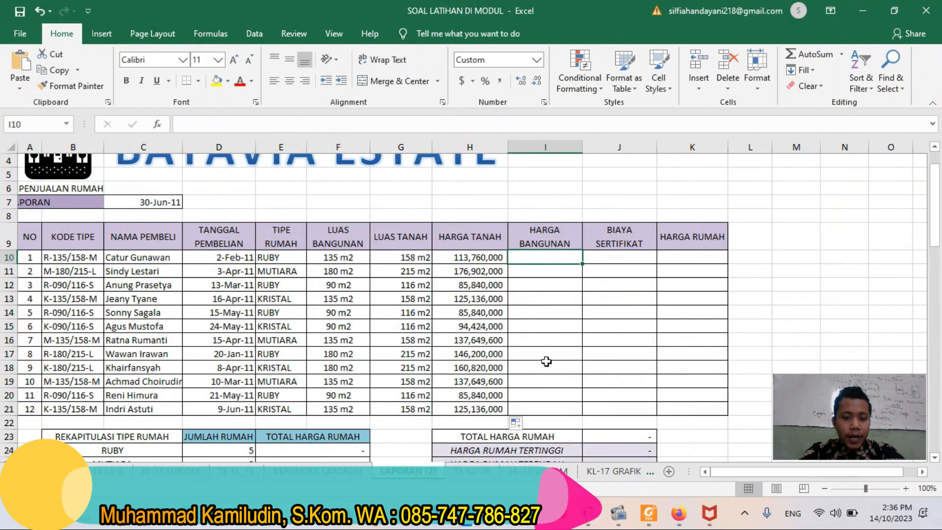
- Check the S, M and L codes of the building price table on TB-KL-16 against LAPORAN (2)
left_click(472, 471)
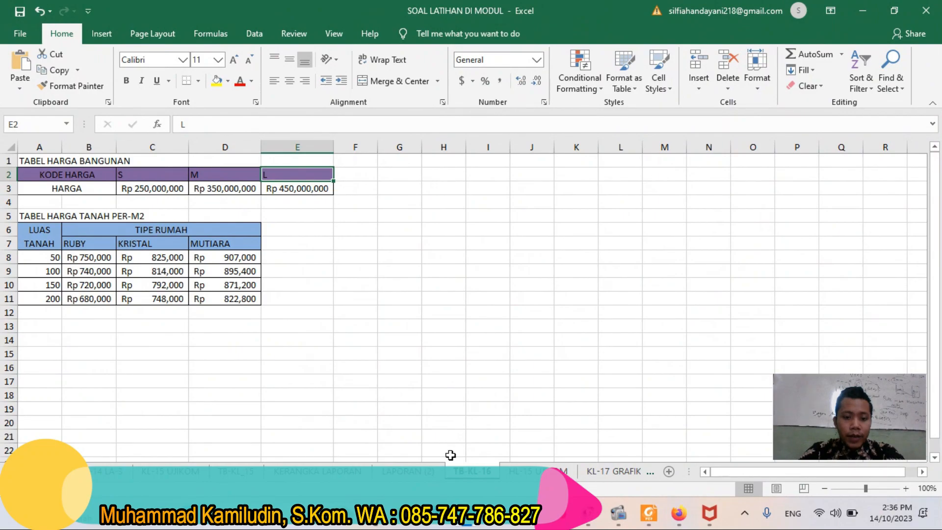
left_click(411, 473)
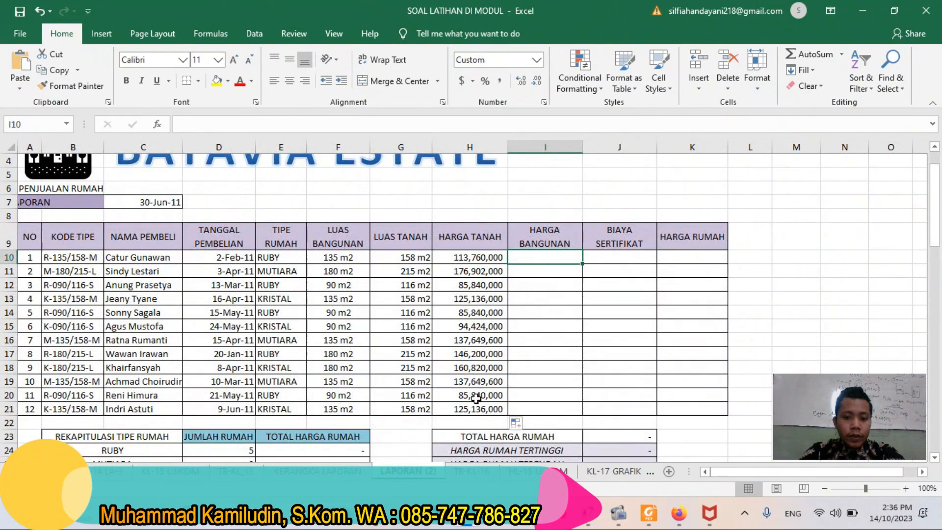
left_click(472, 471)
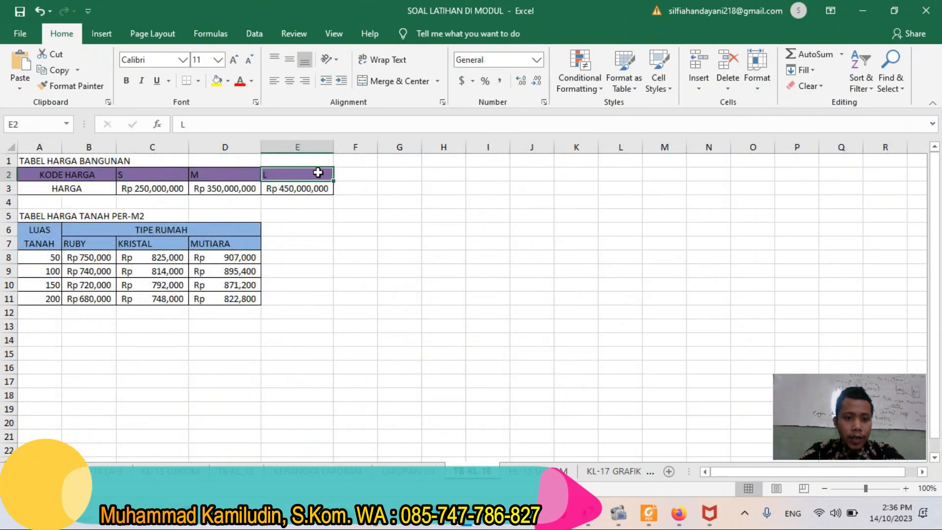
left_click(411, 472)
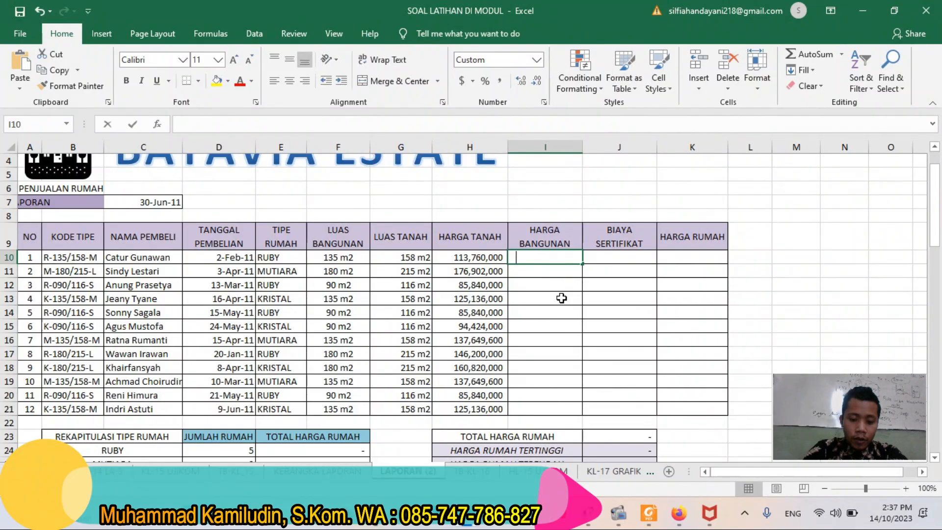
- Start an HLOOKUP formula in I10 under HARGA BANGUNAN with RIGHT(B10,1) as the lookup value
type("H")
type("=HLO")
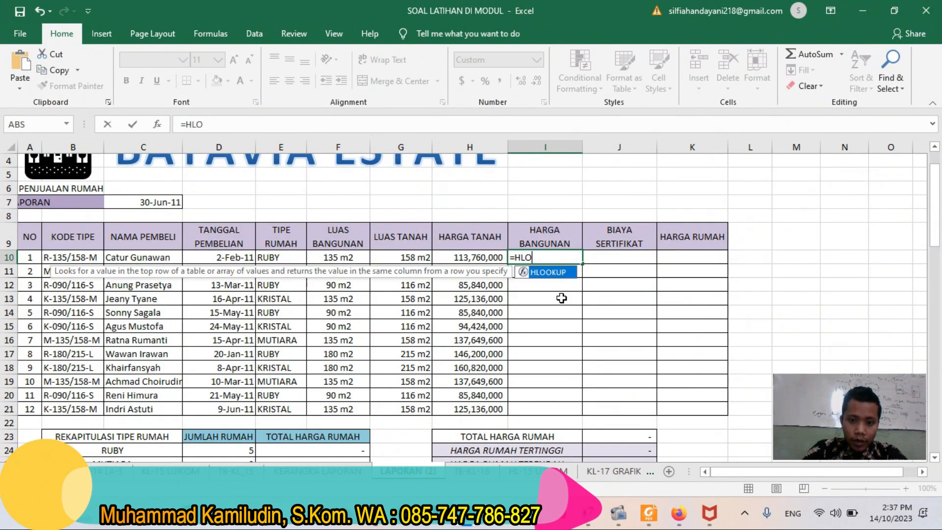
key("Tab")
type("RI")
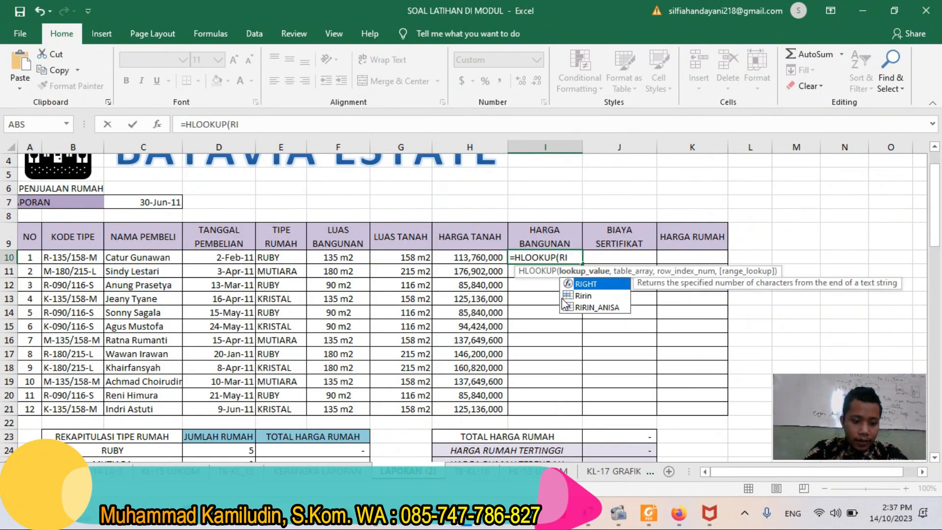
key("Tab")
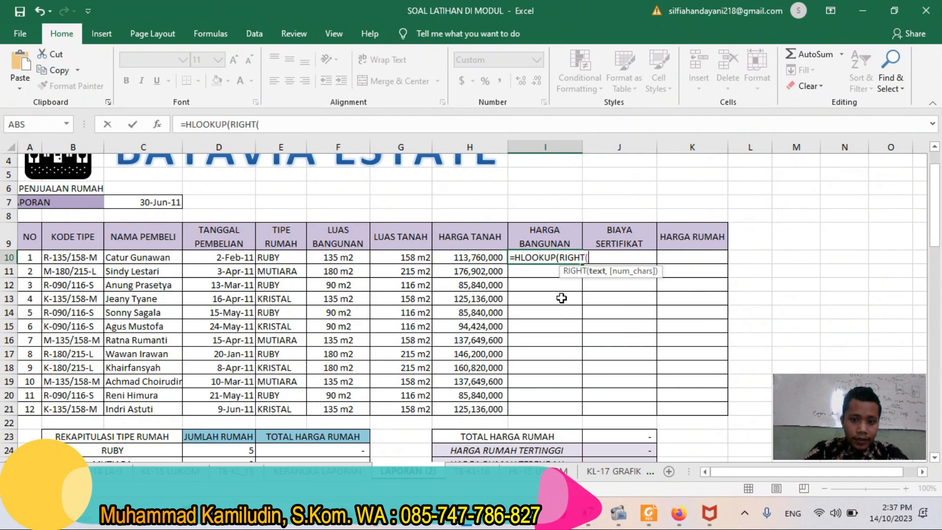
left_click(81, 257)
type(",")
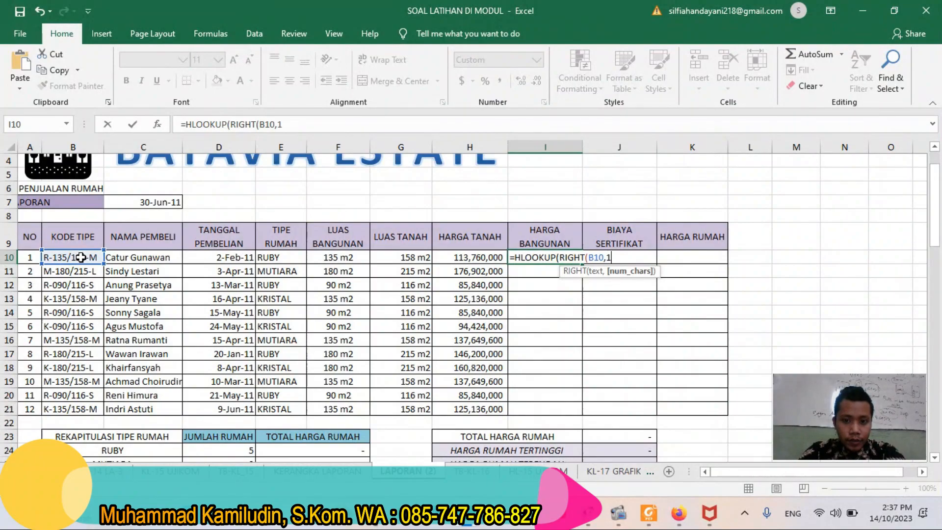
type("1)")
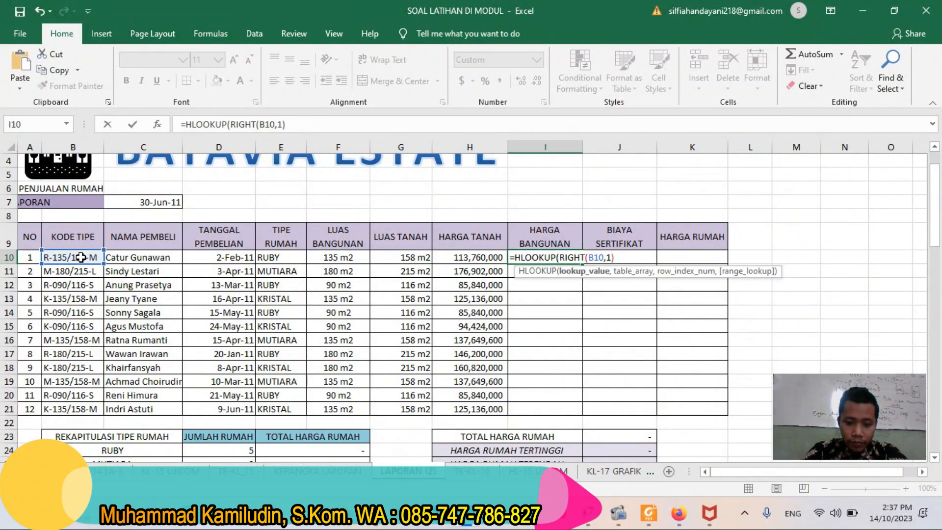
- Complete the I10 HLOOKUP with table TBA, row index 2 and exact match FALSE, and fill it down through I21
type(",TBA")
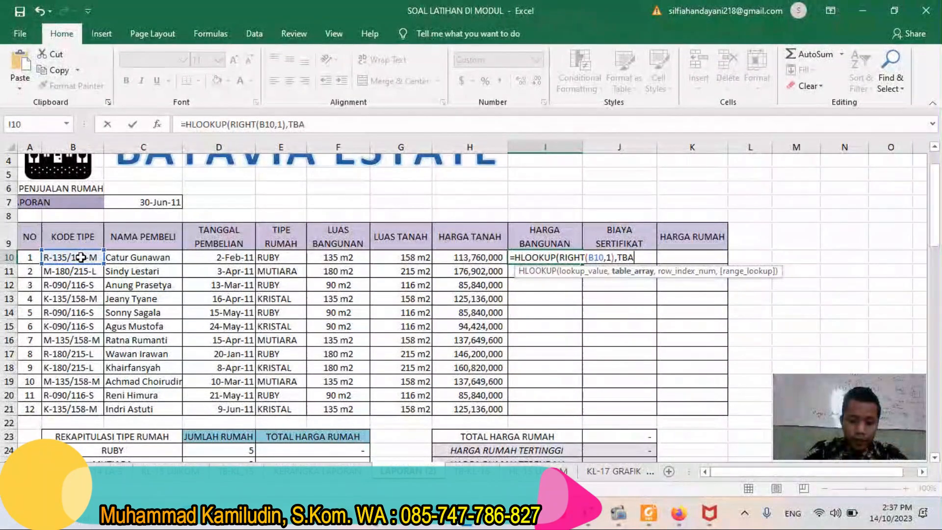
type(",2,")
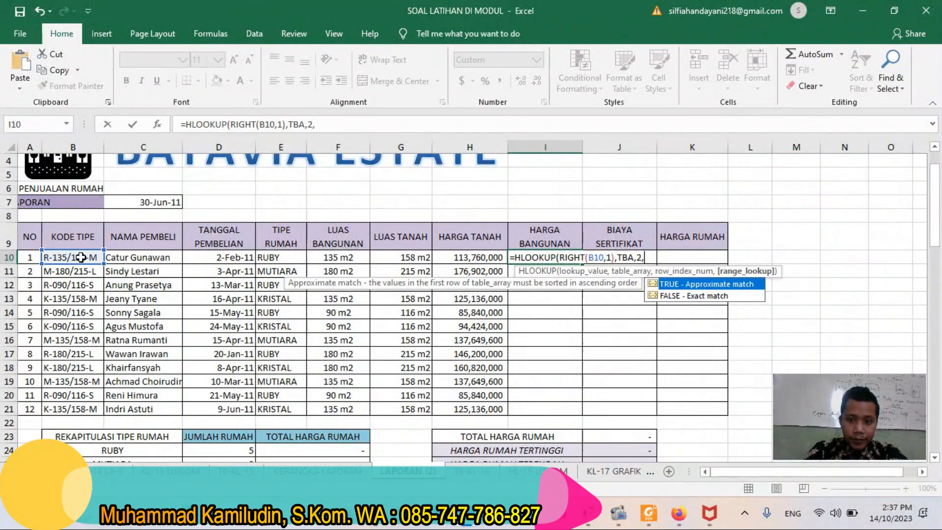
key("Down")
key("Tab")
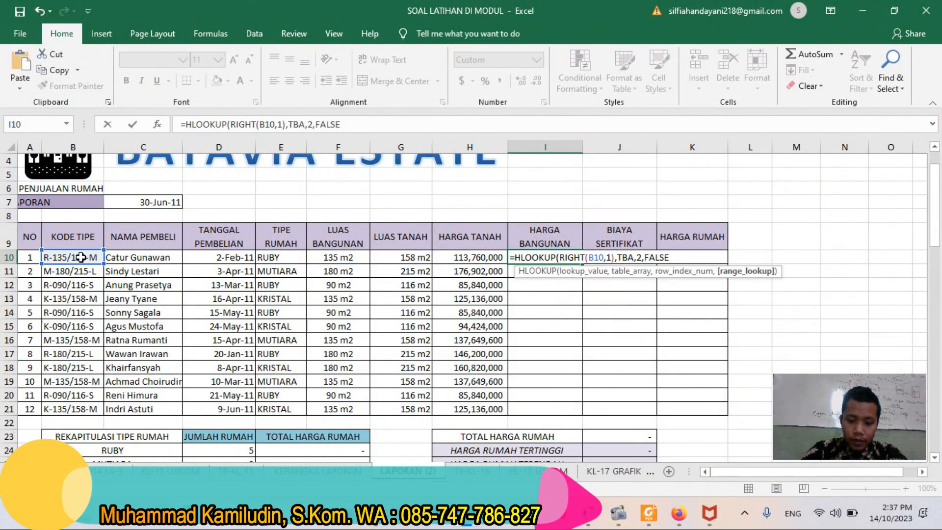
type(")")
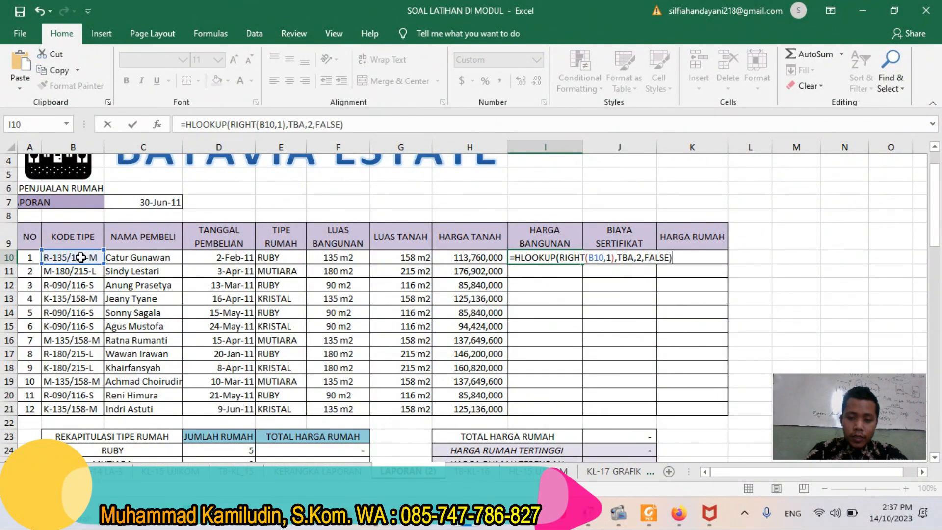
key("Return")
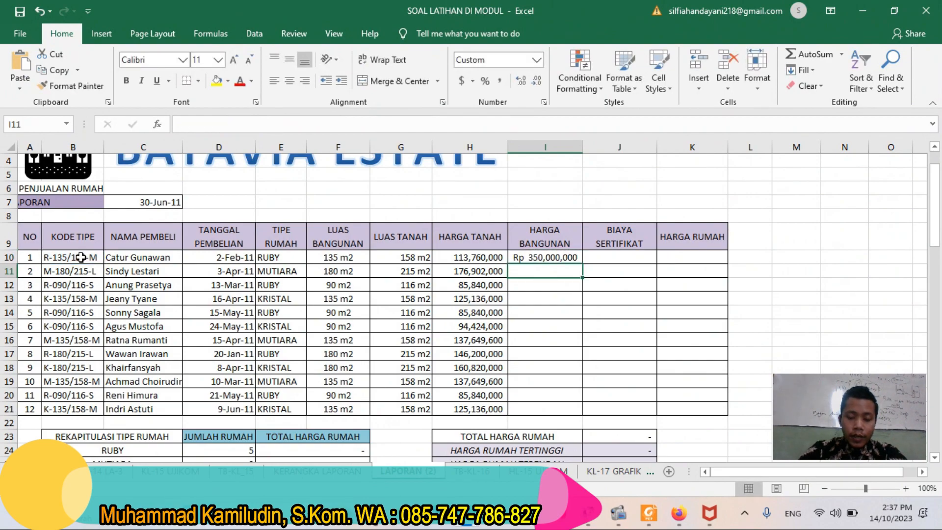
left_click(540, 257)
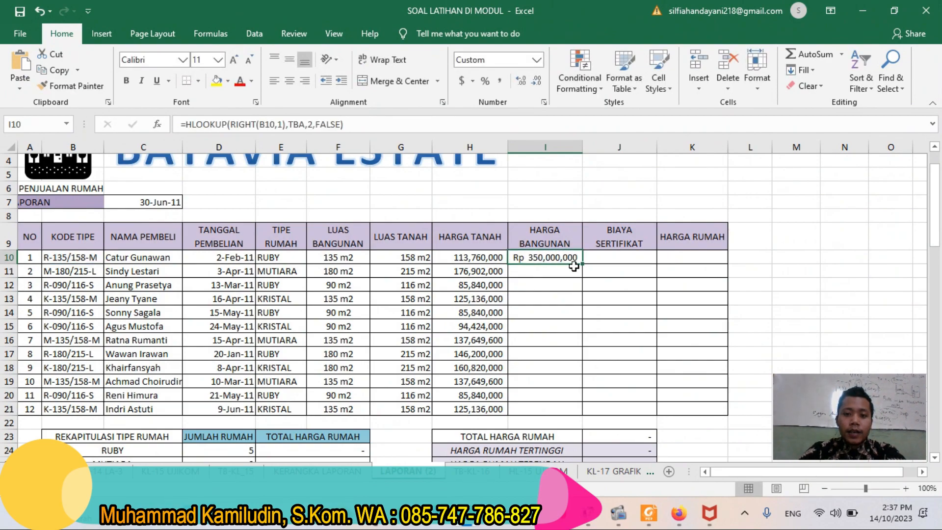
double_click(581, 264)
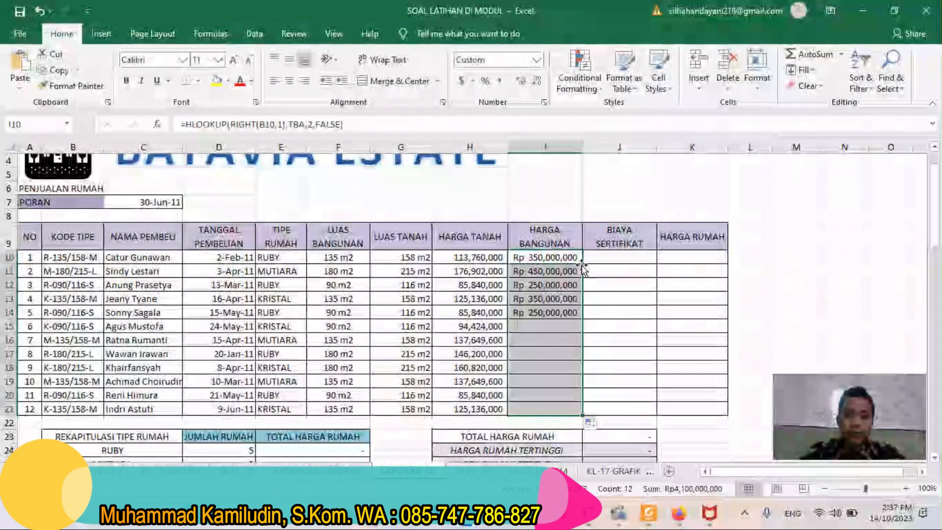
- Check the Biaya Sertifikat rules in the instructions and start an IF formula in J10 testing whether G10 equals 116
left_click(620, 256)
scroll(623, 351, "down", 15)
scroll(612, 362, "down", 2)
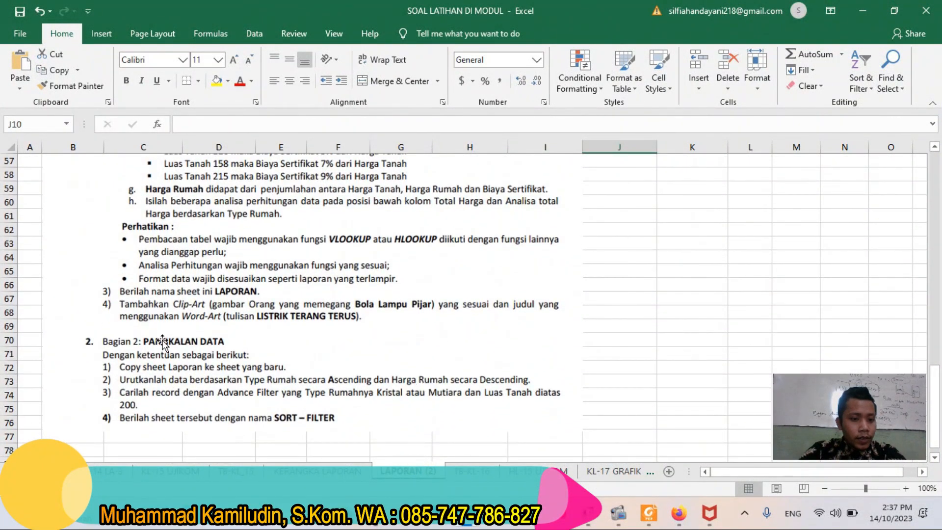
scroll(368, 257, "up", 1)
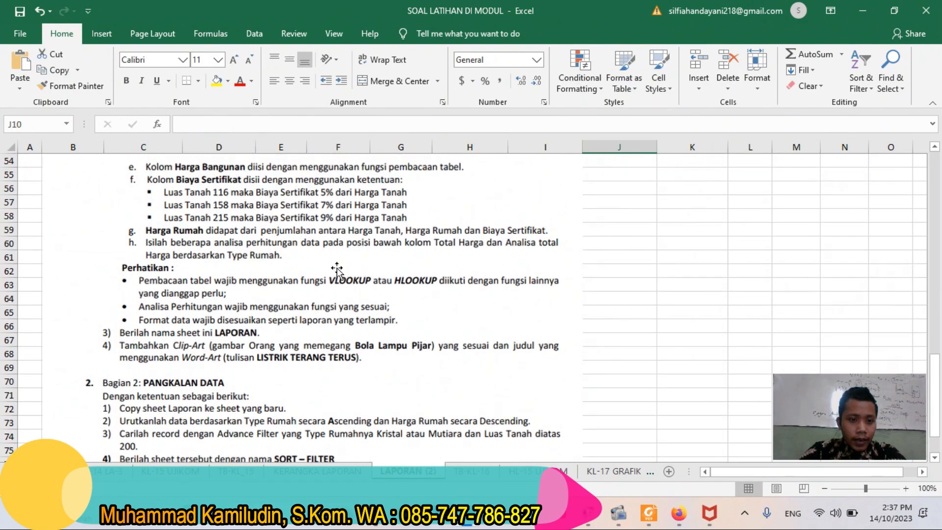
scroll(339, 268, "up", 1)
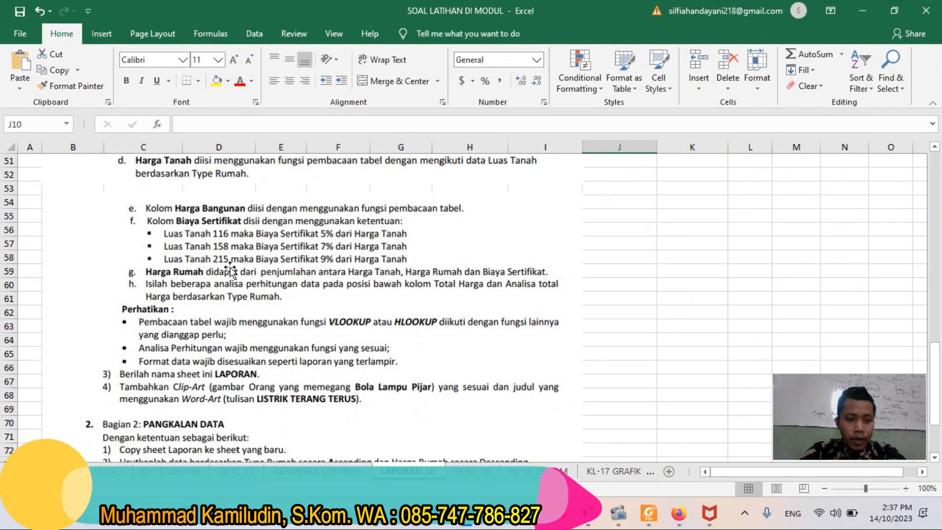
scroll(539, 342, "up", 16)
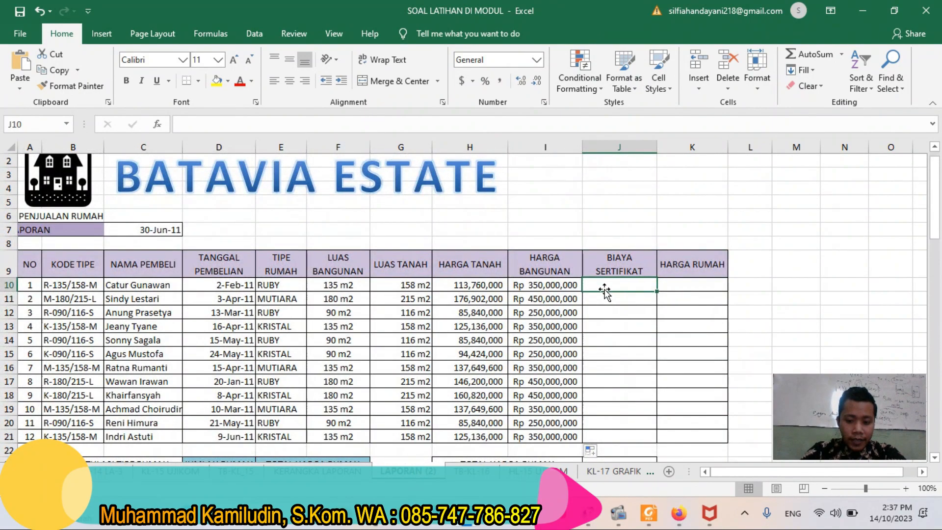
type("=IF(")
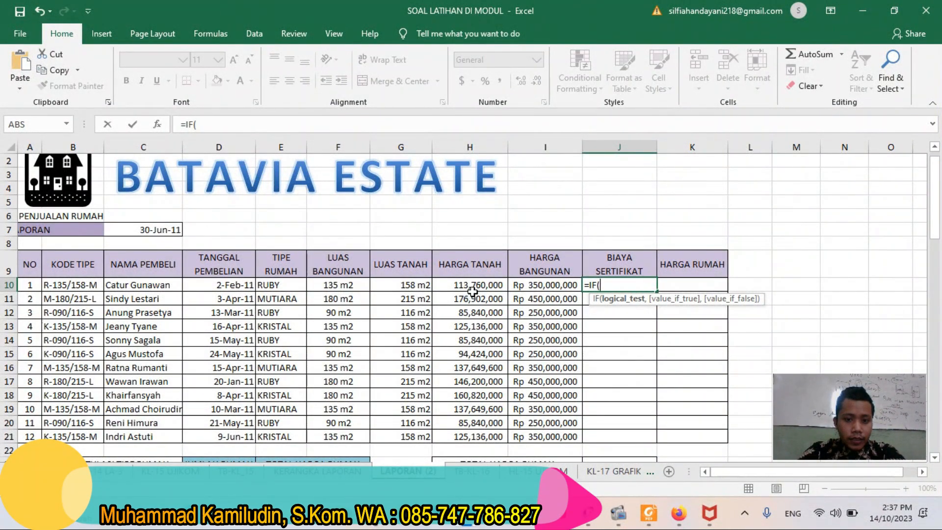
left_click(409, 288)
type("=")
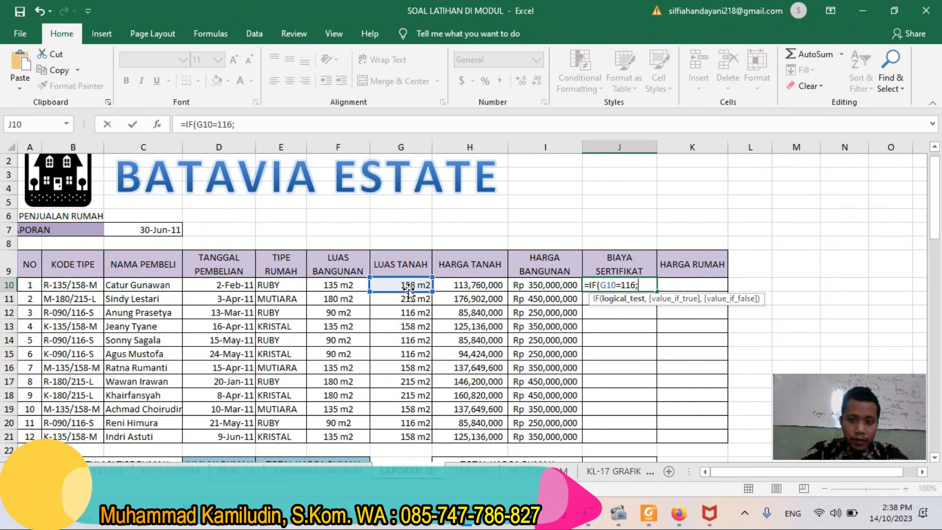
type("116,")
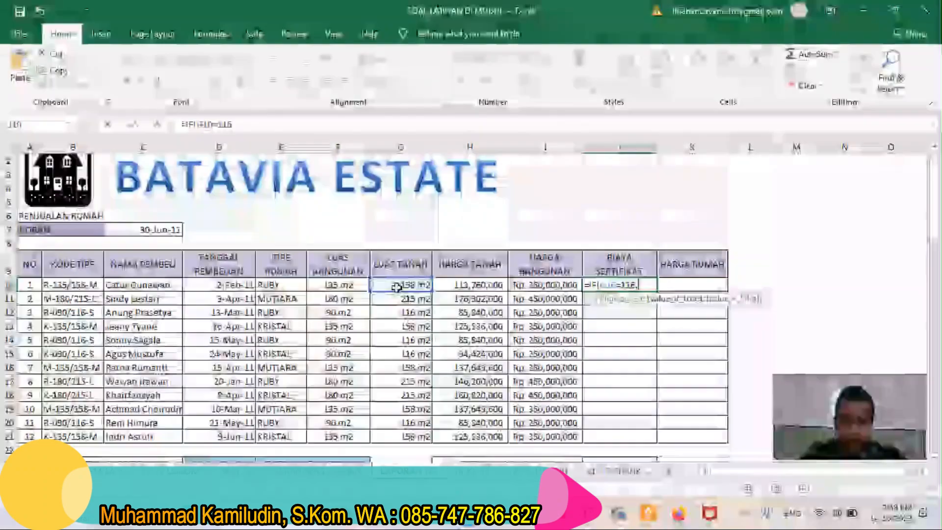
- Set the true result of the J10 IF formula to 5%*H10, following the Biaya Sertifikat rule in the instructions
scroll(545, 365, "down", 7)
scroll(544, 365, "down", 6)
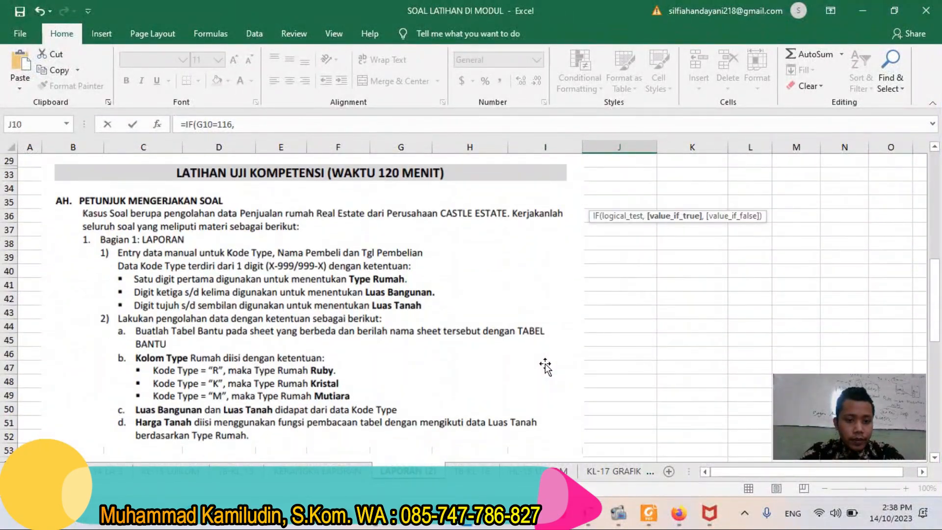
scroll(545, 365, "up", 15)
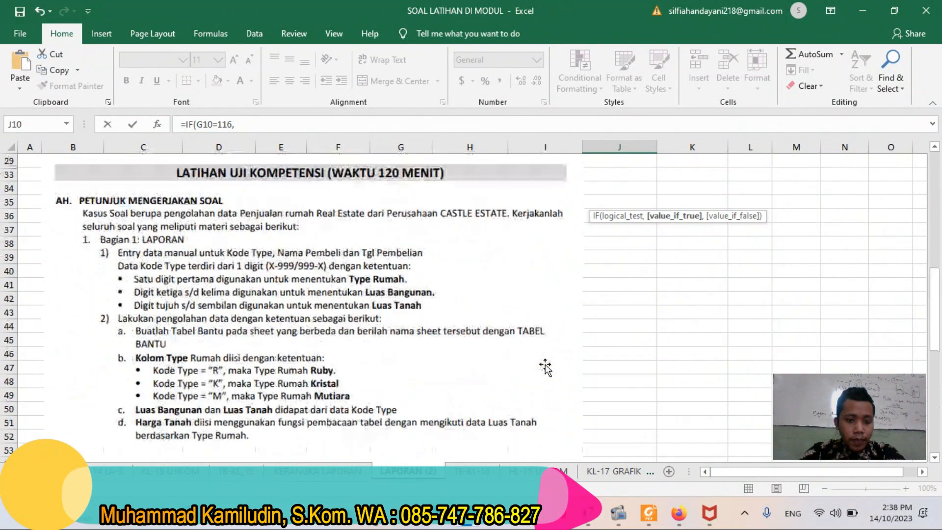
type("5%*")
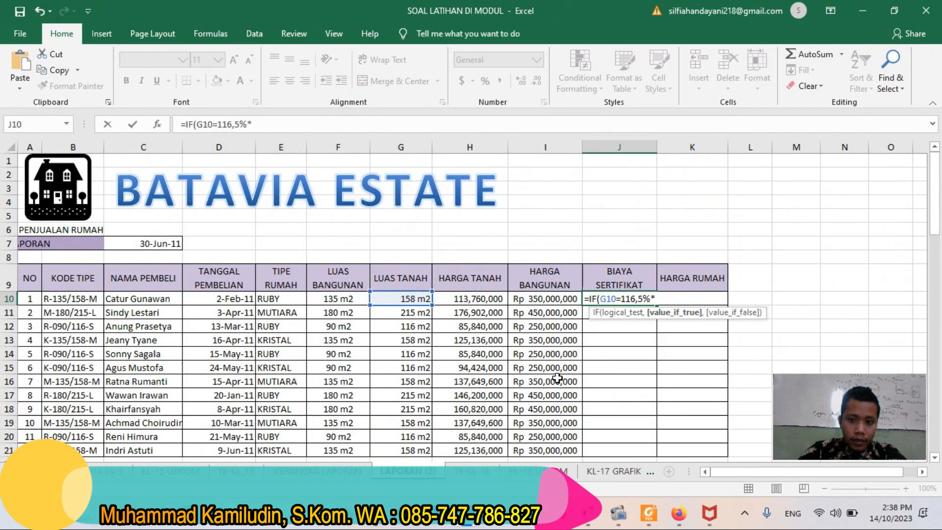
scroll(558, 377, "down", 10)
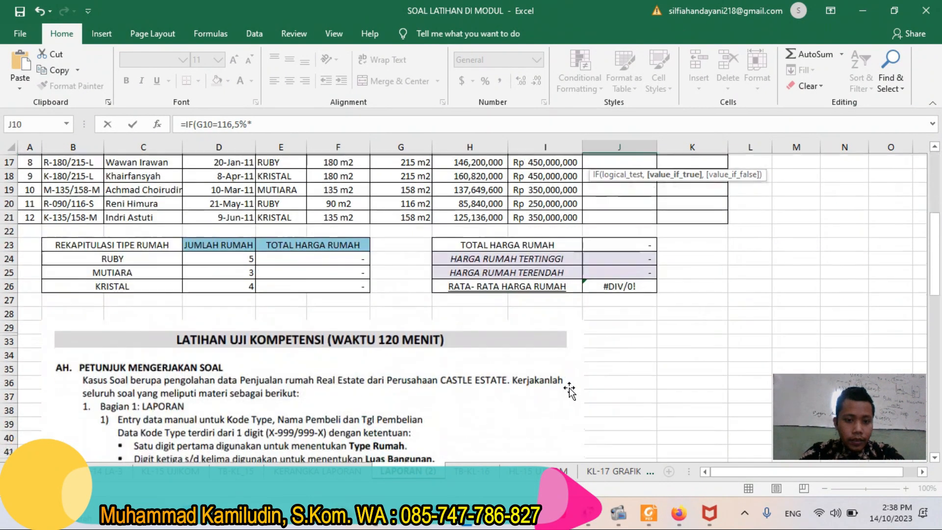
scroll(569, 390, "down", 4)
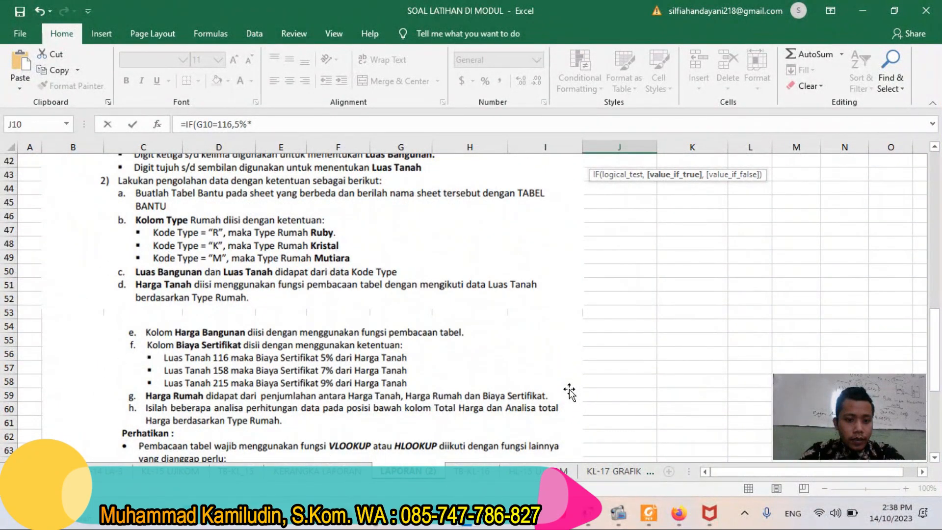
scroll(559, 353, "up", 13)
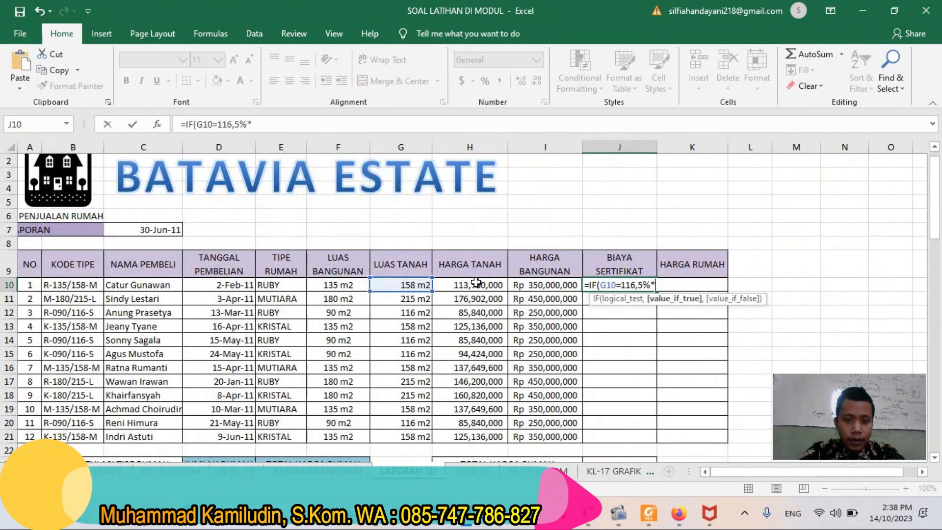
left_click(475, 284)
type(",")
- Nest a copy of the IF expression in the J10 formula, changing its test to G10=158 and its result to 7%*H10
left_click_drag(185, 123, 271, 123)
key("ctrl+c")
left_click(272, 124)
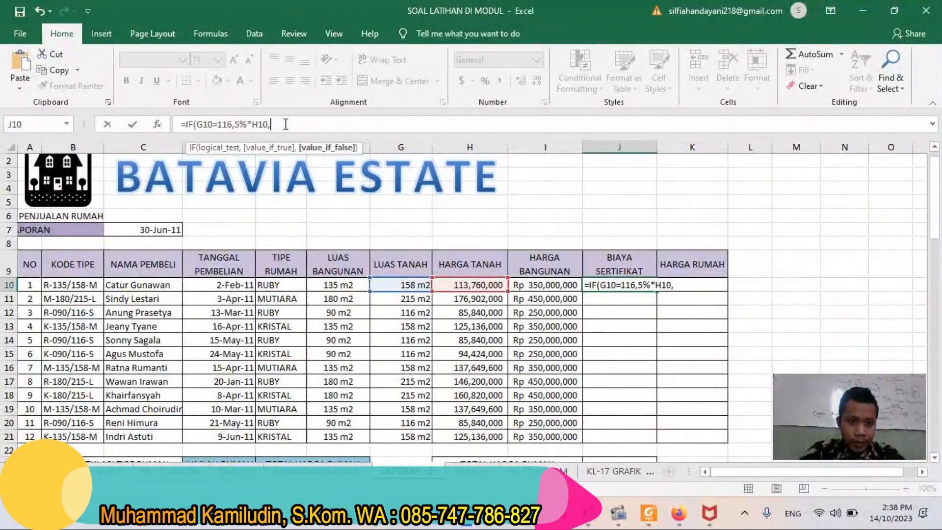
key("ctrl+v")
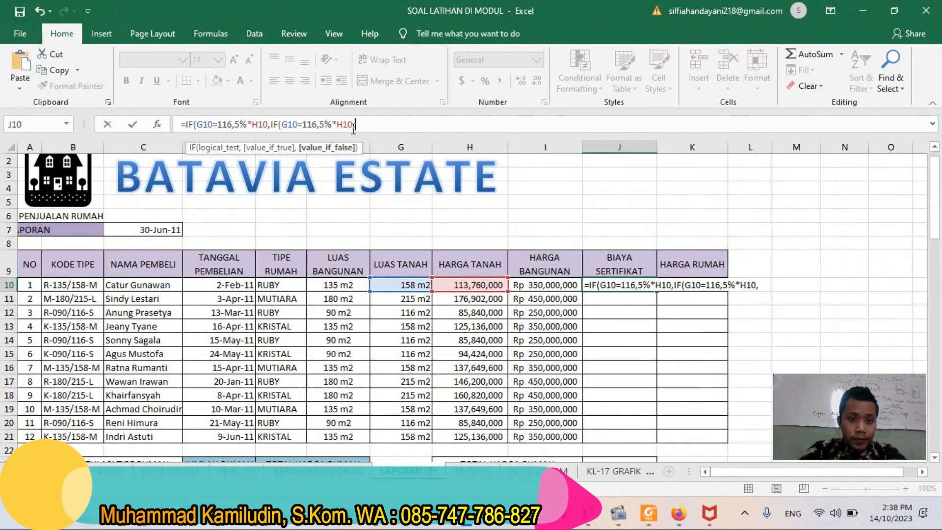
left_click(318, 126)
key("BackSpace")
key("BackSpace")
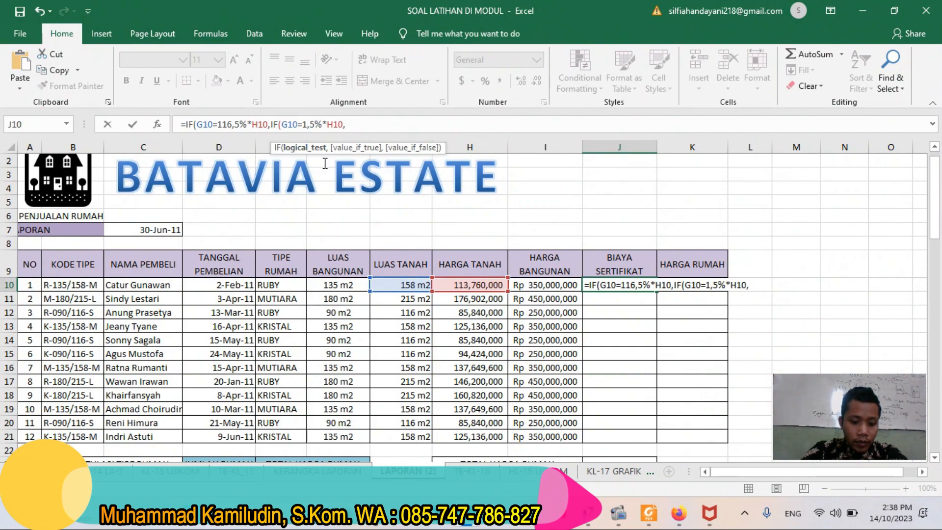
type("58")
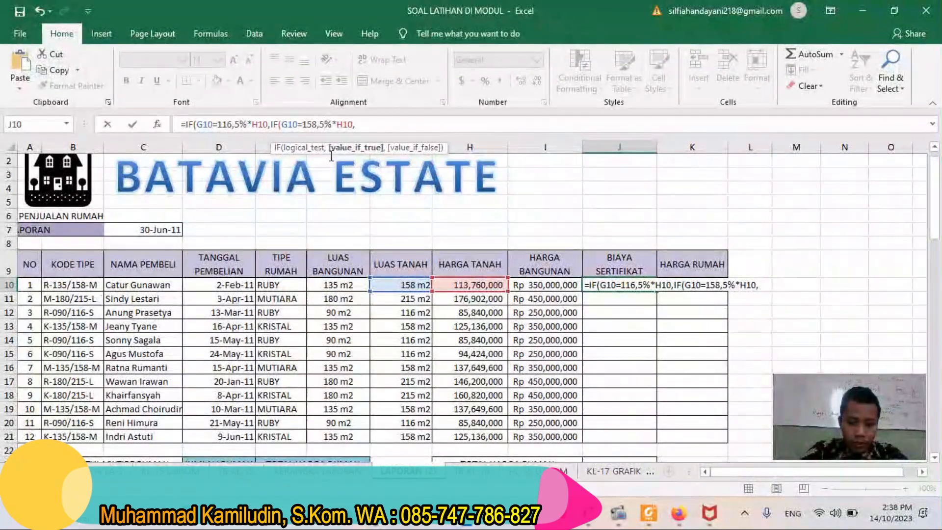
key("Right")
key("Right")
key("BackSpace")
type("7")
left_click(365, 124)
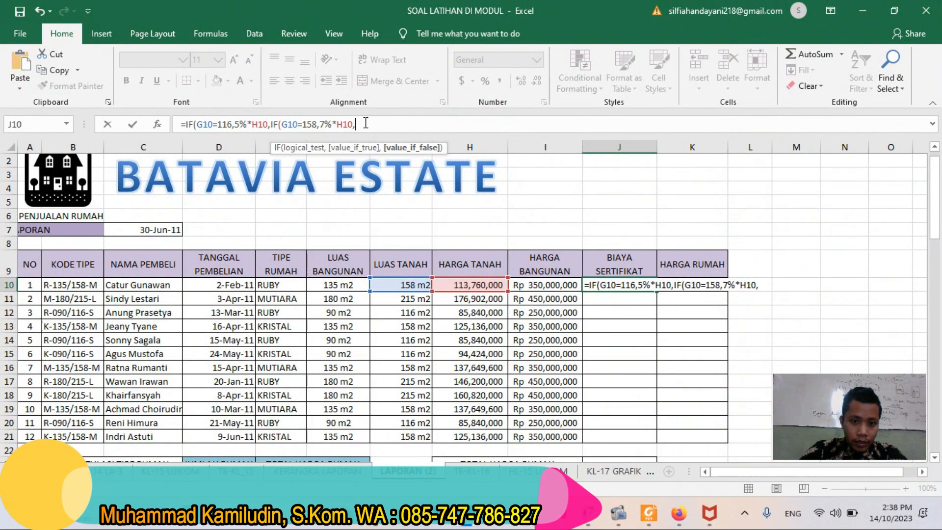
- Finish the J10 formula with 9%*H10 as the remaining result and fill it down through J21
type("9%*")
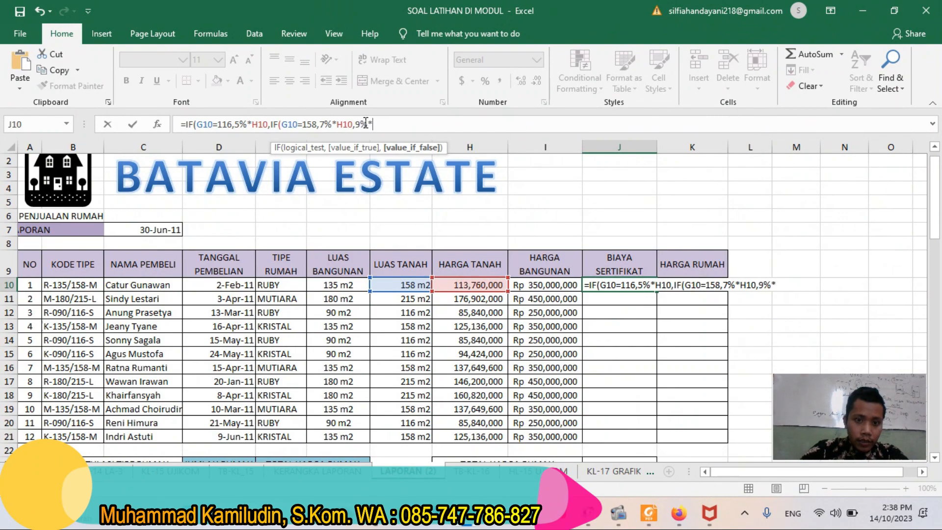
left_click(473, 287)
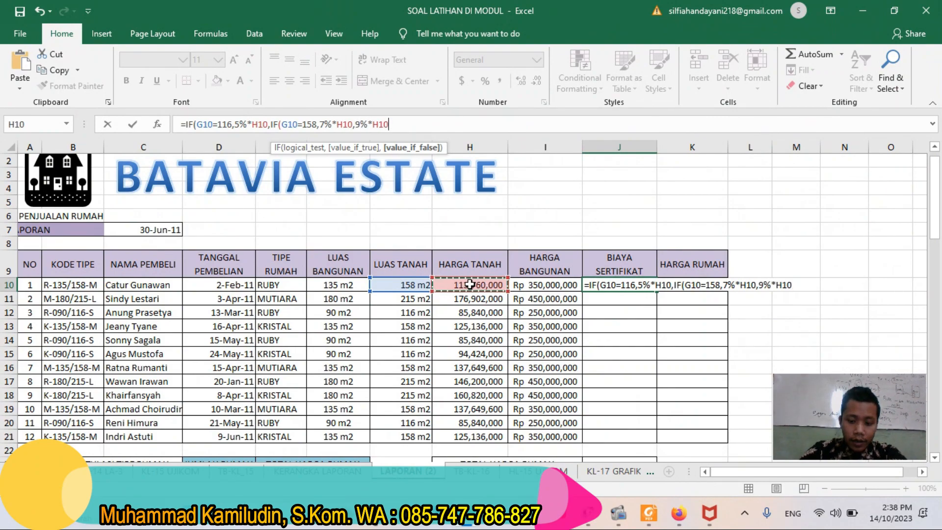
type("))")
key("Return")
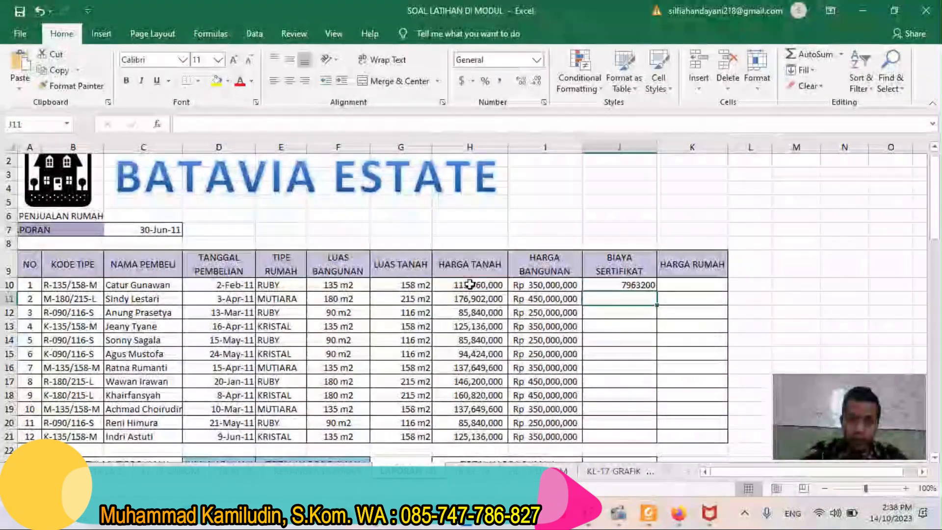
left_click(615, 286)
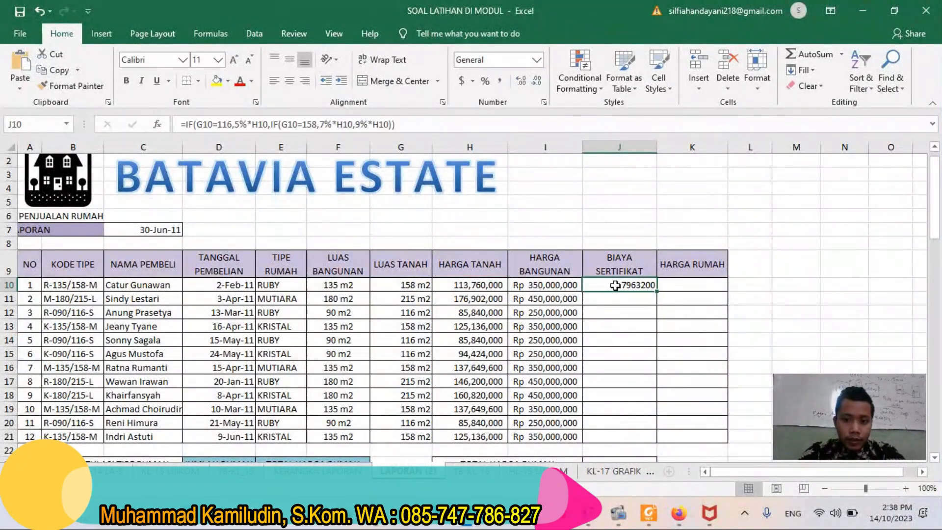
double_click(658, 291)
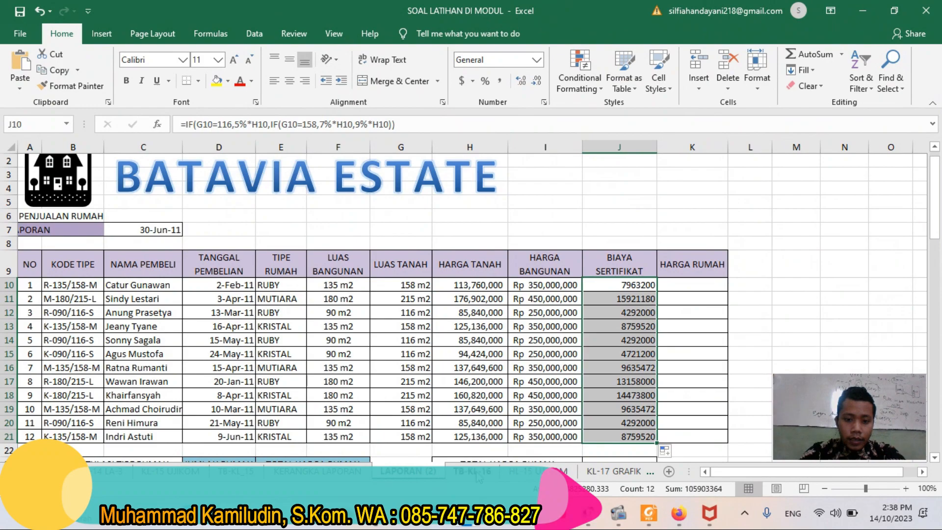
- Check the HARGA RUMAH formula in K10 on the HL-15 UJIKOM sheet and return to LAPORAN (2)
left_click(518, 472)
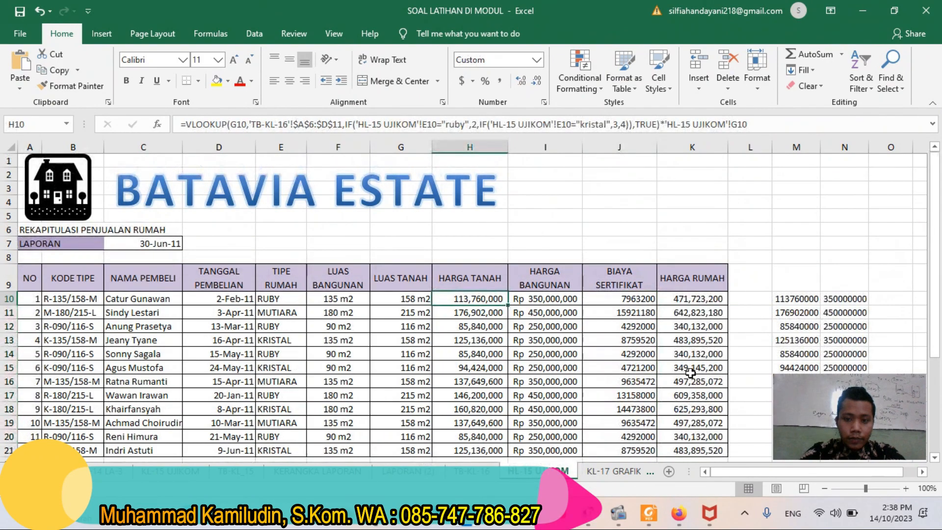
left_click(680, 299)
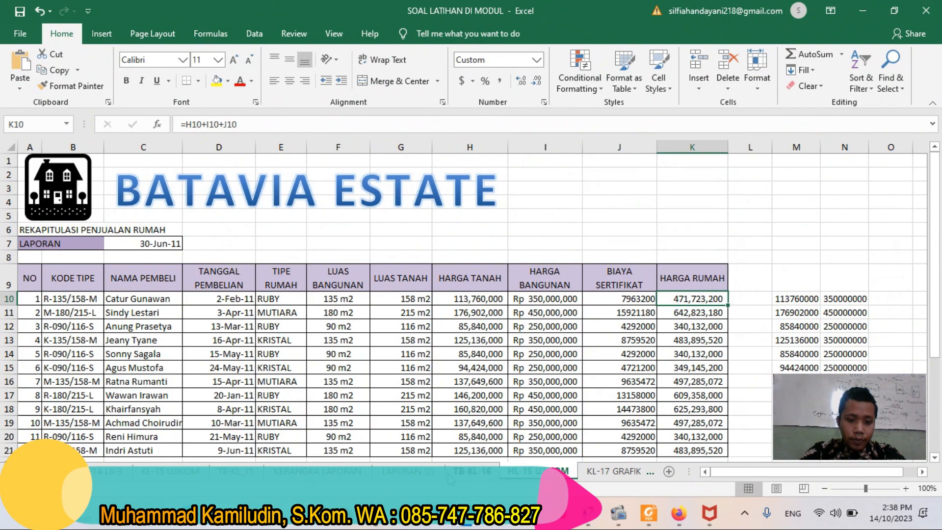
left_click(407, 471)
- Enter the HARGA RUMAH formula =H10+I10+J10 in K10 and fill it down through K21
left_click(691, 283)
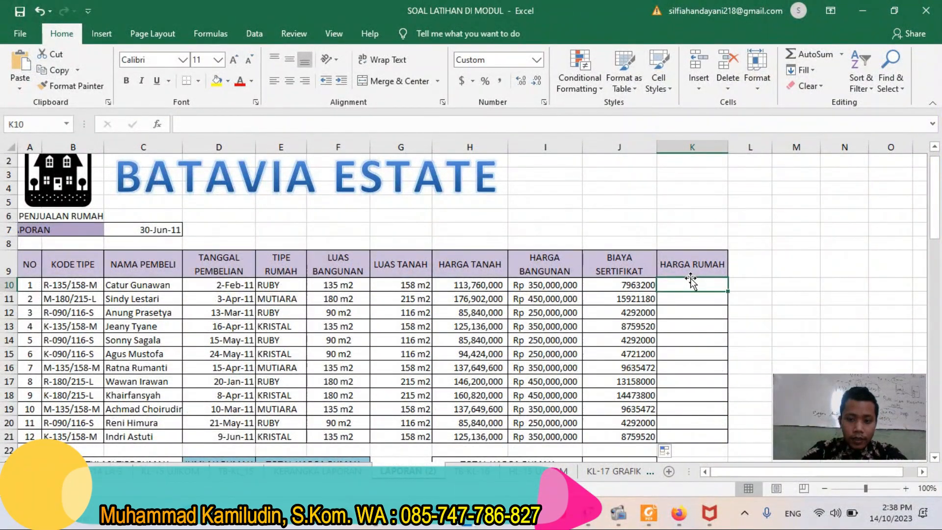
type("=")
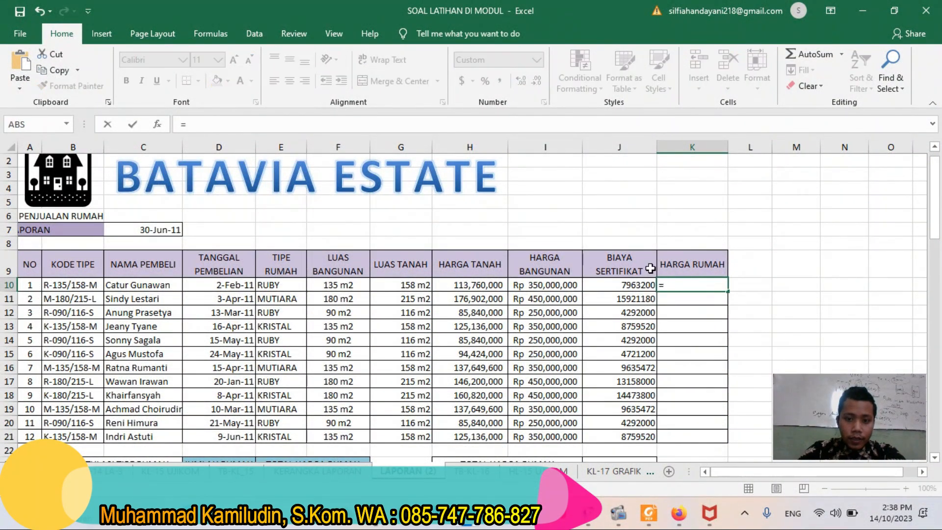
left_click(472, 286)
type("+")
left_click(532, 285)
type("+")
left_click(603, 285)
key("Return")
left_click(714, 285)
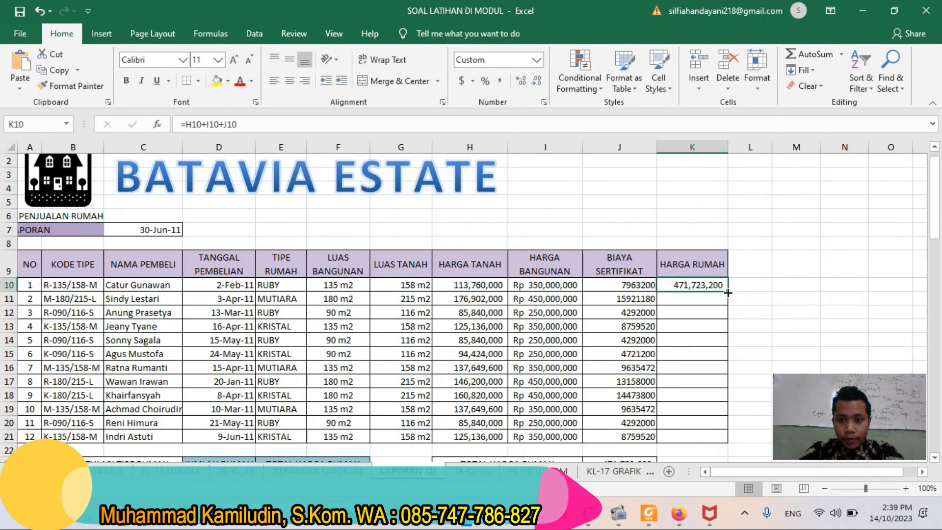
double_click(728, 293)
- Format the price cells H10:K21 as Accounting with no decimal places
left_click_drag(472, 287, 686, 437)
left_click(537, 59)
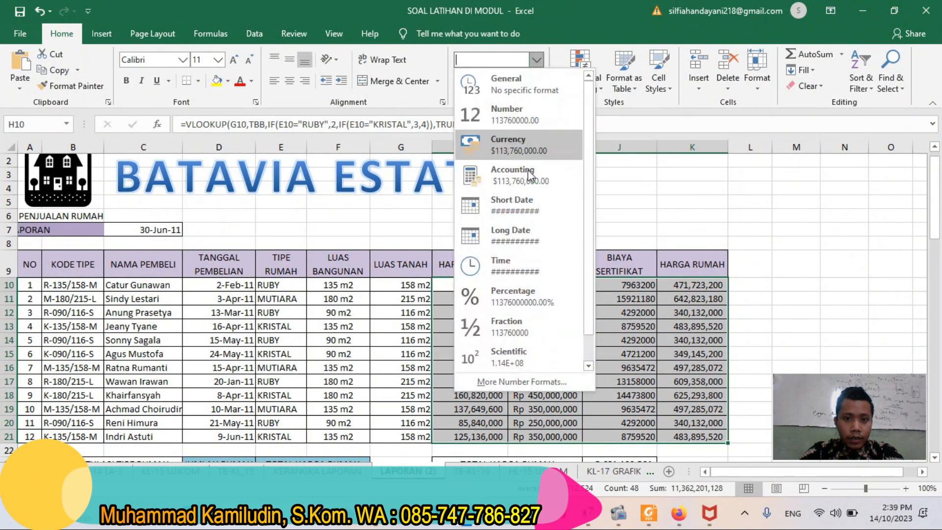
left_click(510, 156)
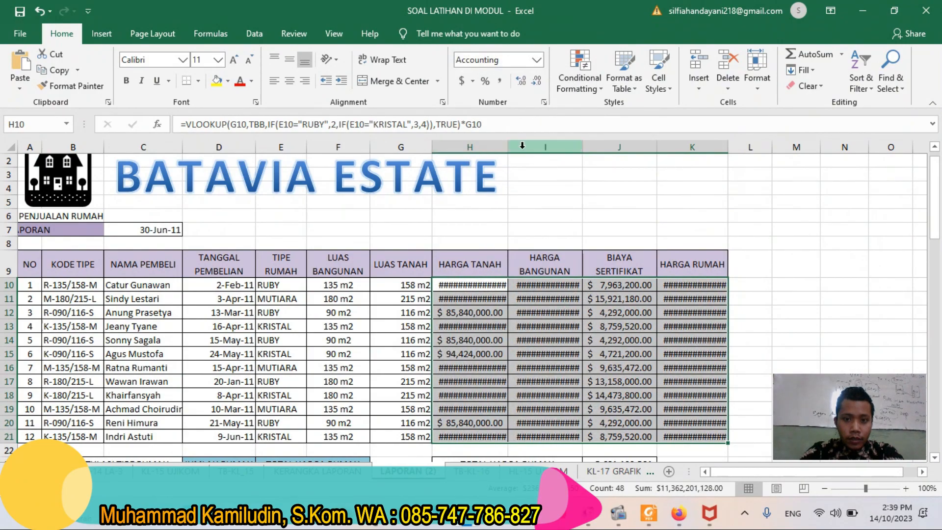
left_click(518, 82)
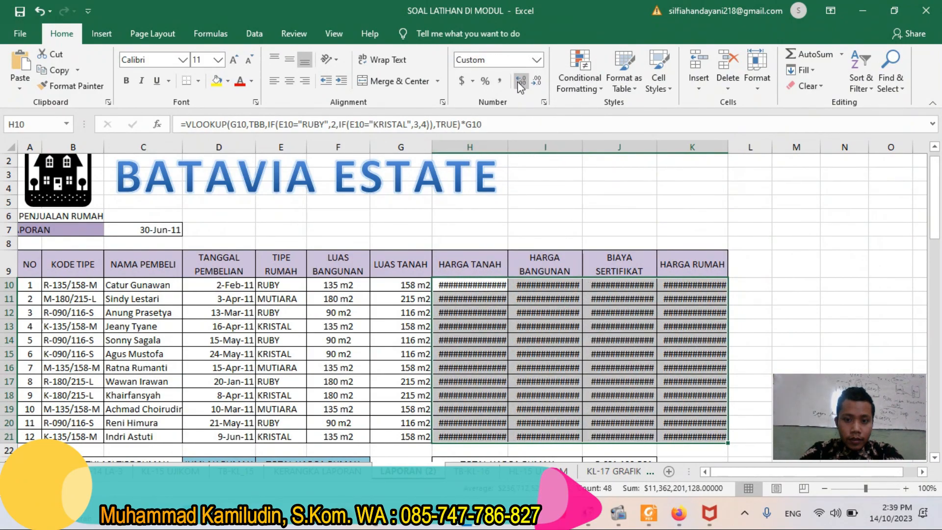
left_click(537, 80)
left_click(537, 80)
left_click(536, 80)
left_click(537, 81)
left_click(537, 80)
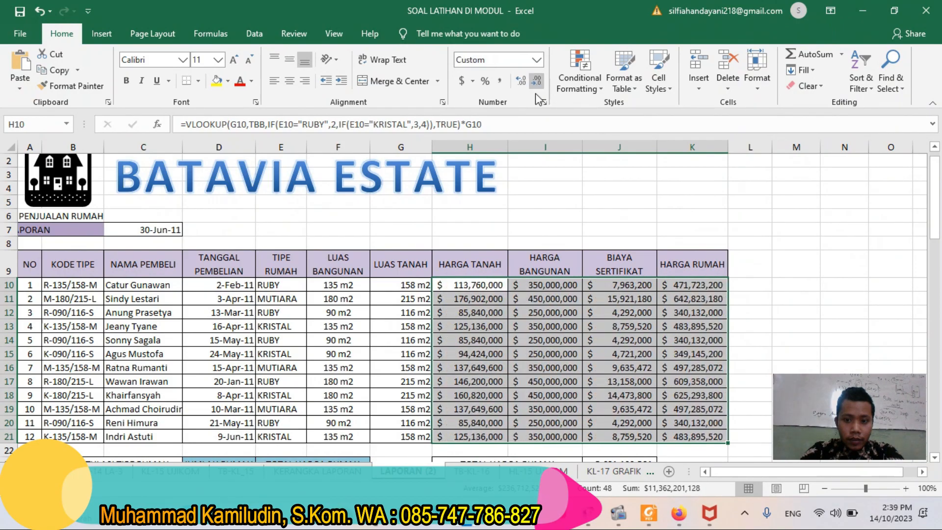
- Give the selected price cells an Accounting format with 0 decimal places and the Rp Indonesian symbol, and widen column K slightly
left_click(472, 81)
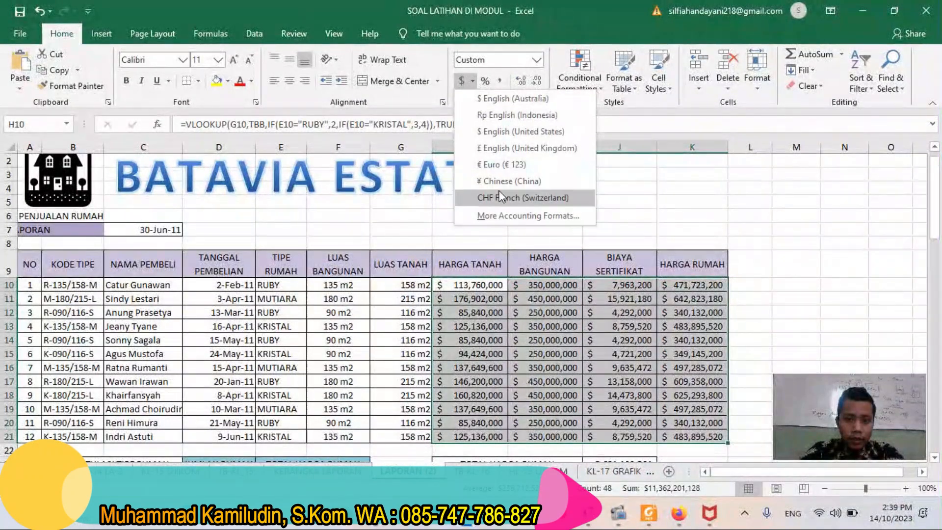
left_click(482, 216)
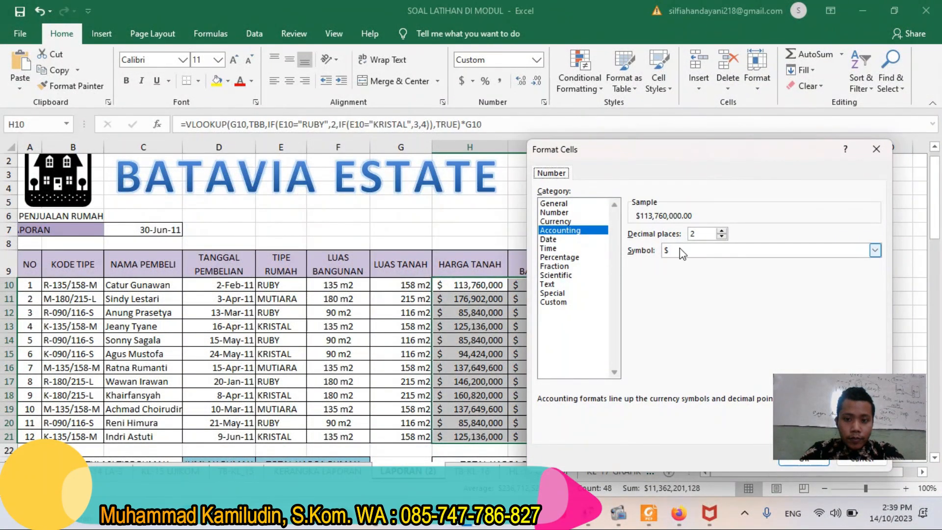
left_click(722, 231)
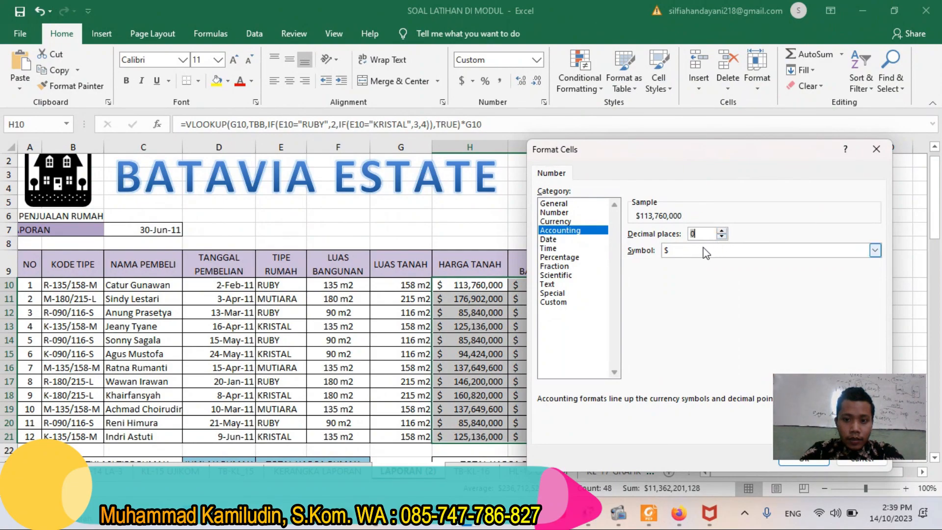
left_click(705, 251)
scroll(716, 343, "down", 10)
scroll(717, 380, "down", 15)
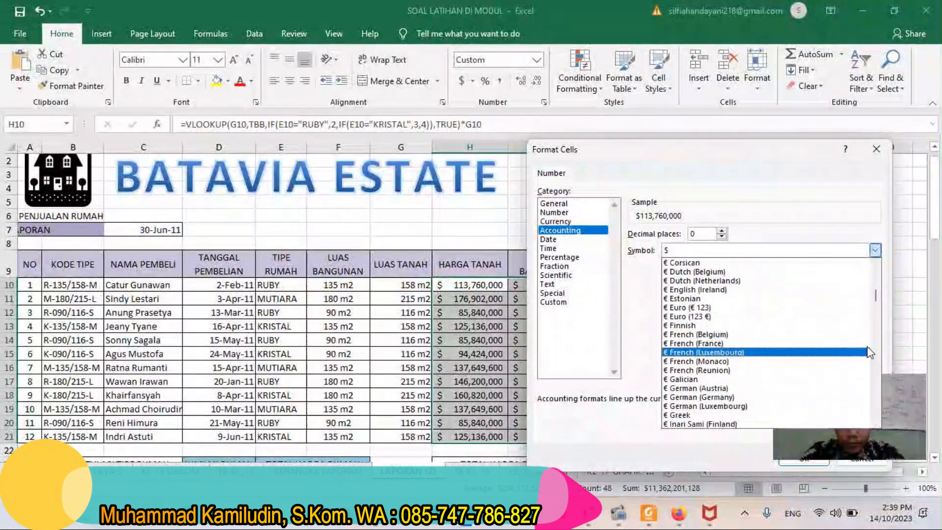
left_click_drag(877, 294, 877, 340)
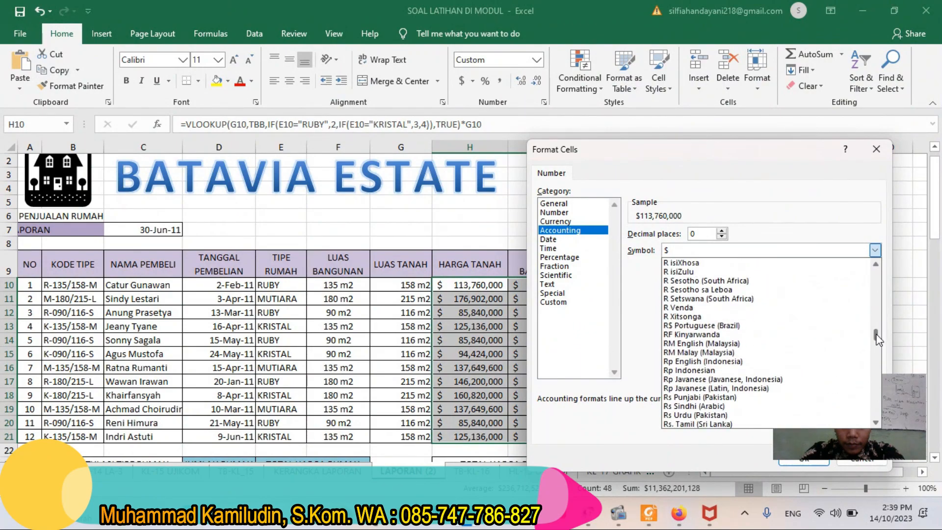
left_click(707, 370)
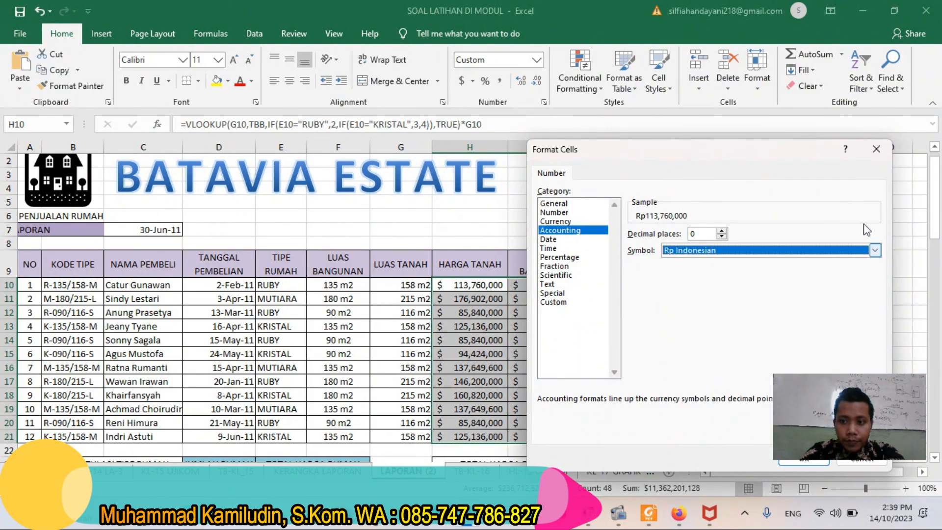
left_click_drag(779, 153, 445, 191)
left_click(470, 496)
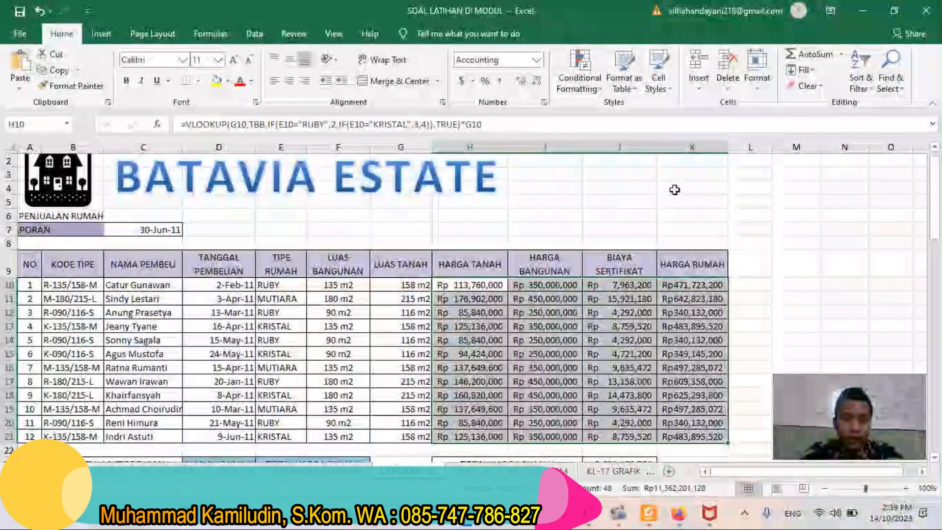
left_click_drag(733, 147, 739, 147)
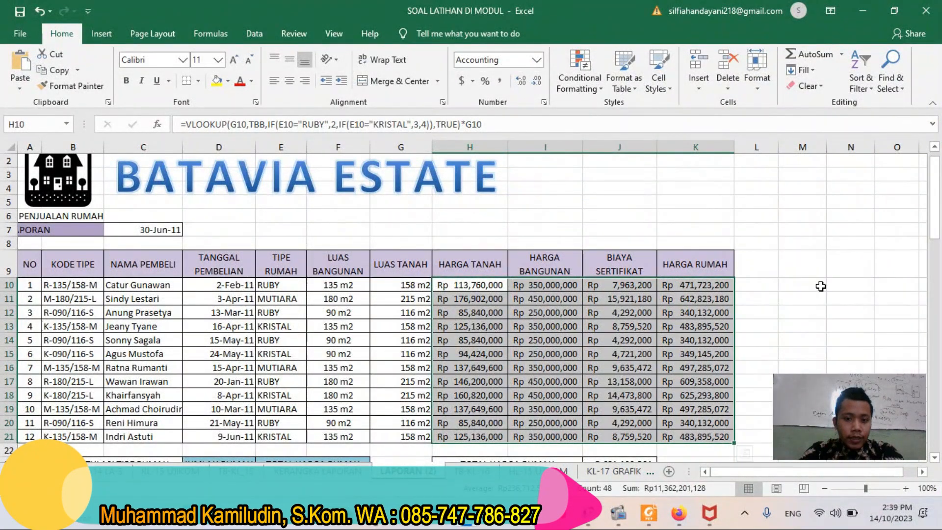
left_click(802, 284)
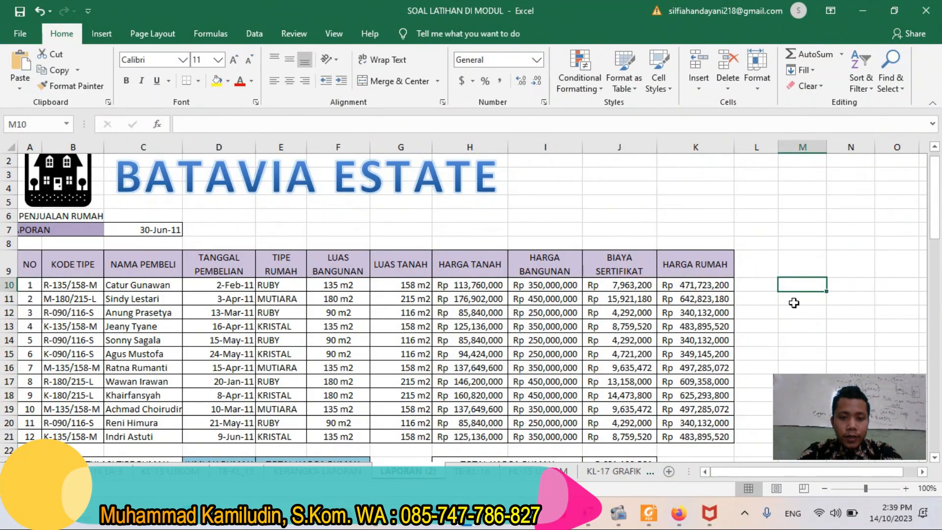
- Examine the count and total formulas per house type, and the total, highest, lowest and average house price formulas below the sales table
scroll(718, 345, "down", 1)
scroll(717, 345, "up", 2)
scroll(718, 344, "down", 3)
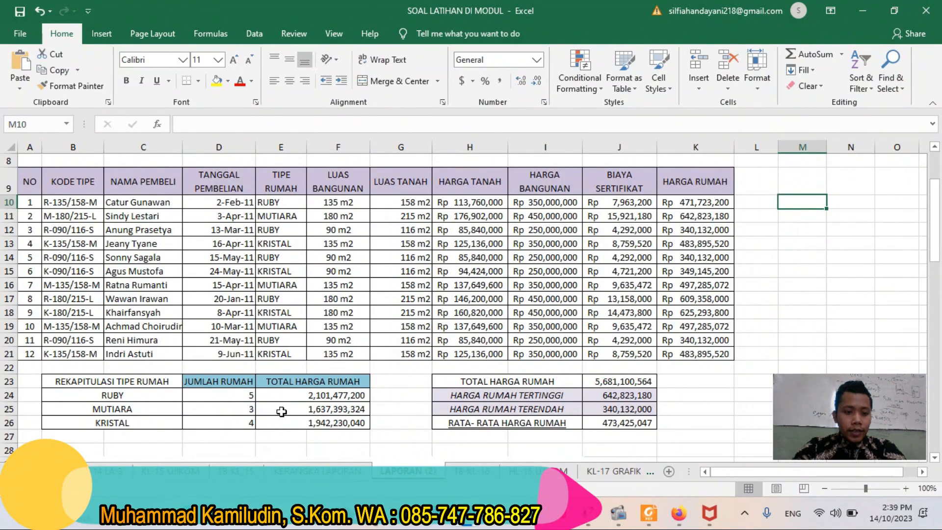
left_click(293, 395)
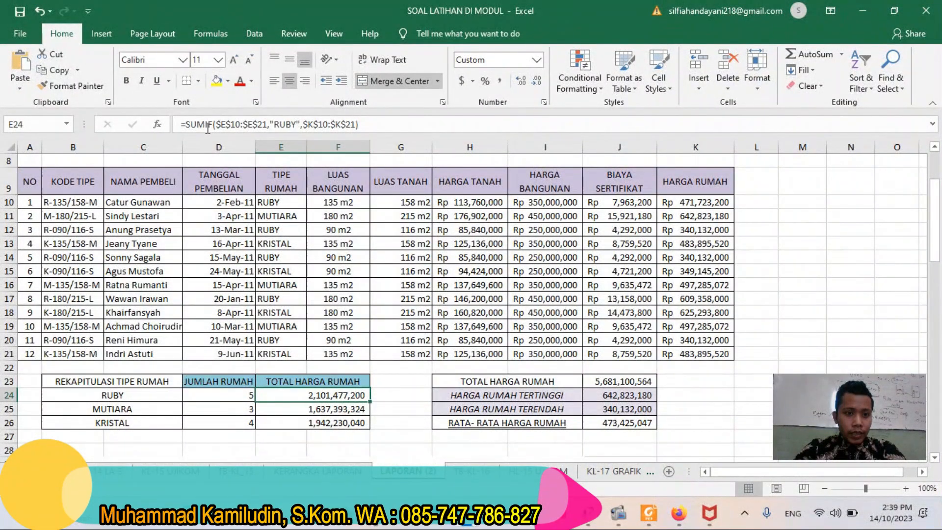
left_click(317, 413)
left_click(312, 421)
left_click(244, 396)
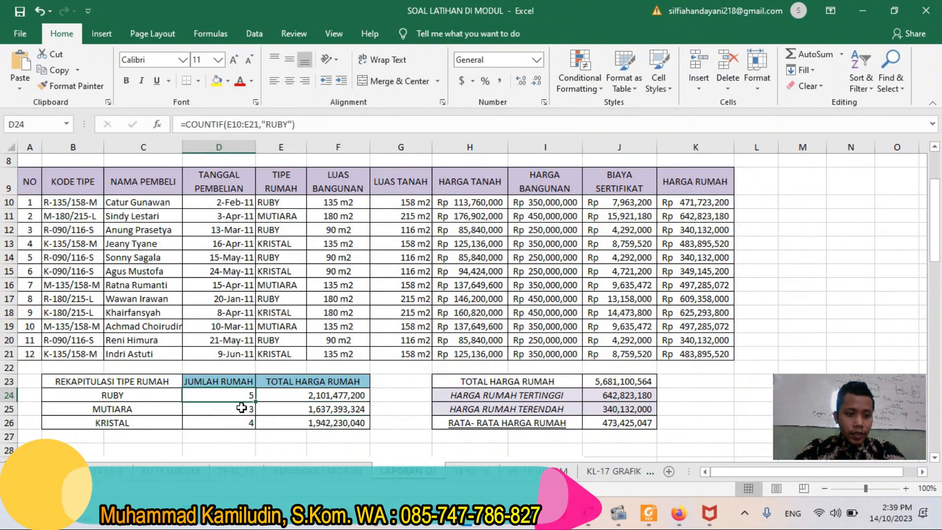
left_click(241, 407)
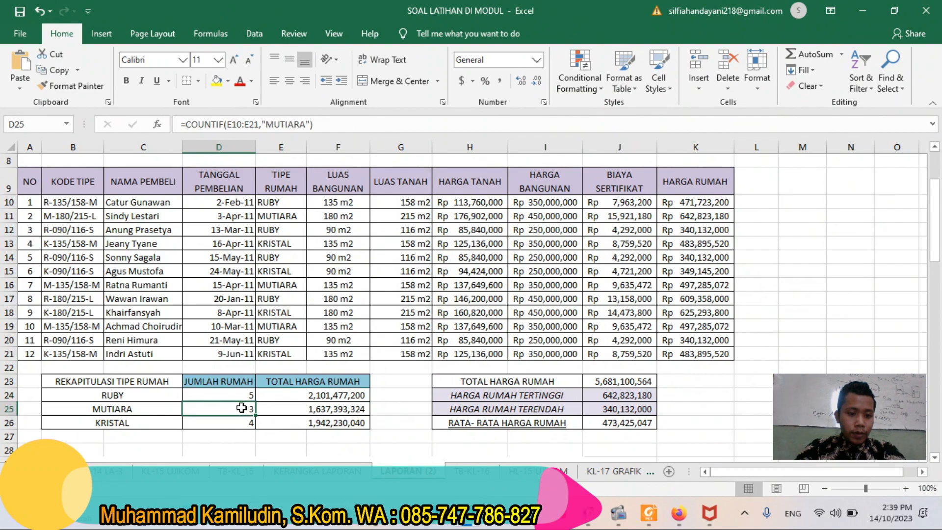
left_click(299, 395)
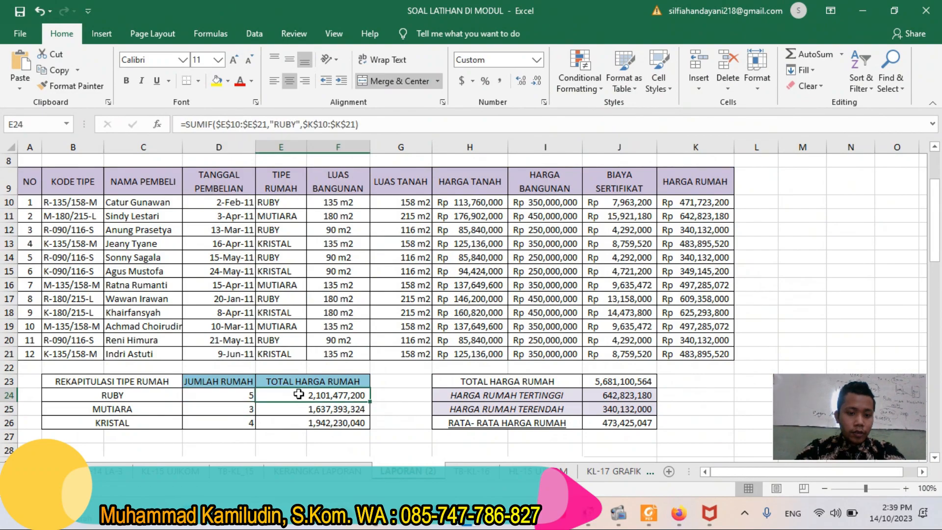
left_click(629, 383)
left_click(629, 395)
left_click(630, 408)
left_click(633, 425)
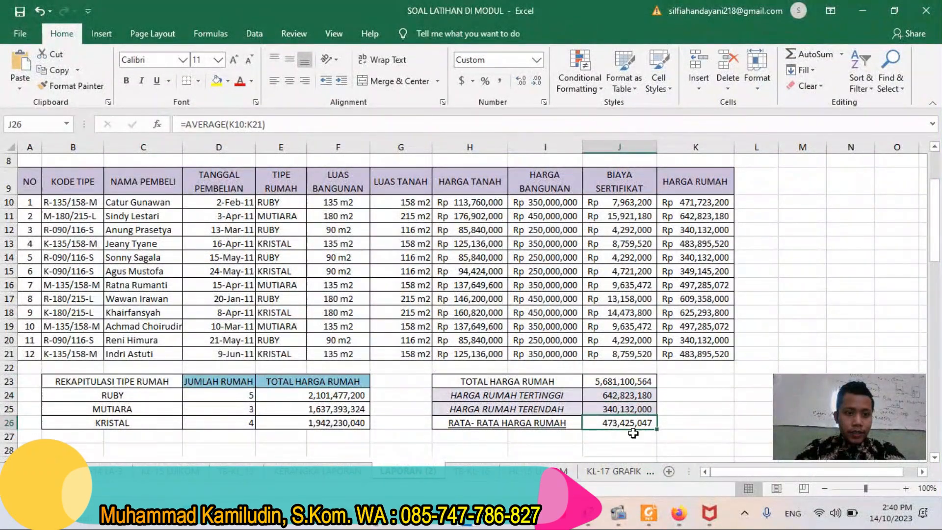
left_click(326, 395)
left_click(331, 425)
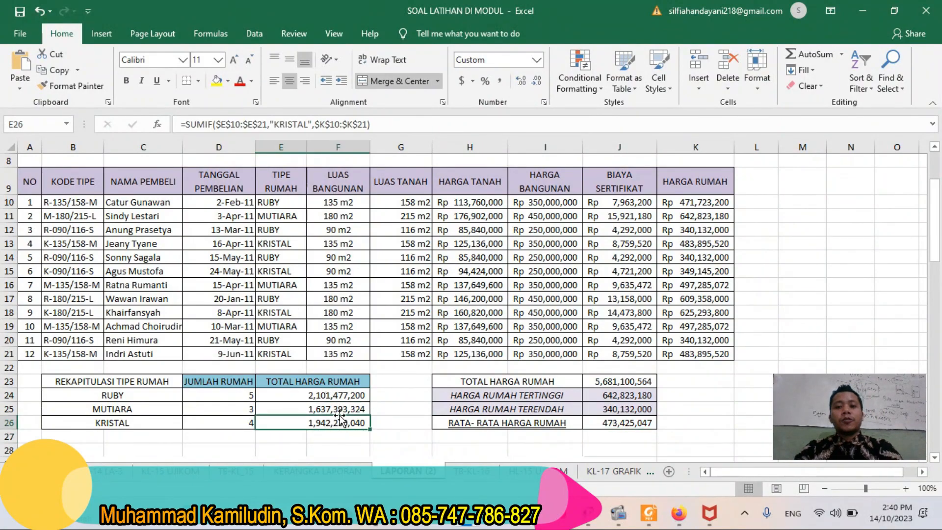